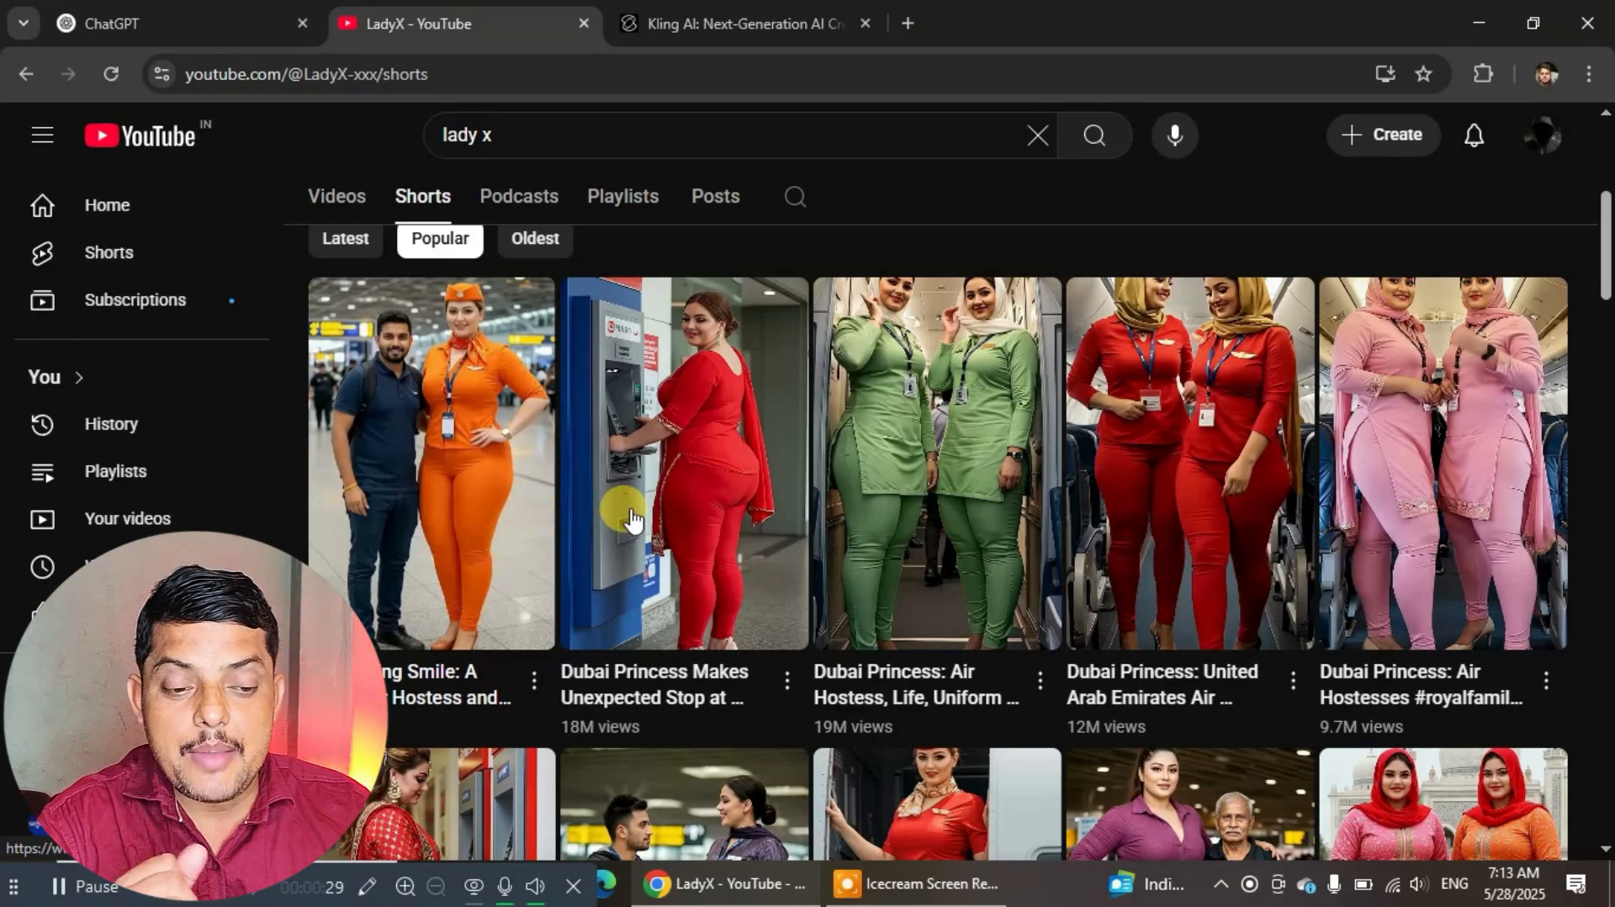
Step: Sort the LadyX channel's Shorts by latest and look through their thumbnails for image style ideas
{"action": "left_click", "coordinate": [337, 244]}
{"action": "scroll", "coordinate": [790, 547], "scroll_direction": "down", "scroll_amount": 1}
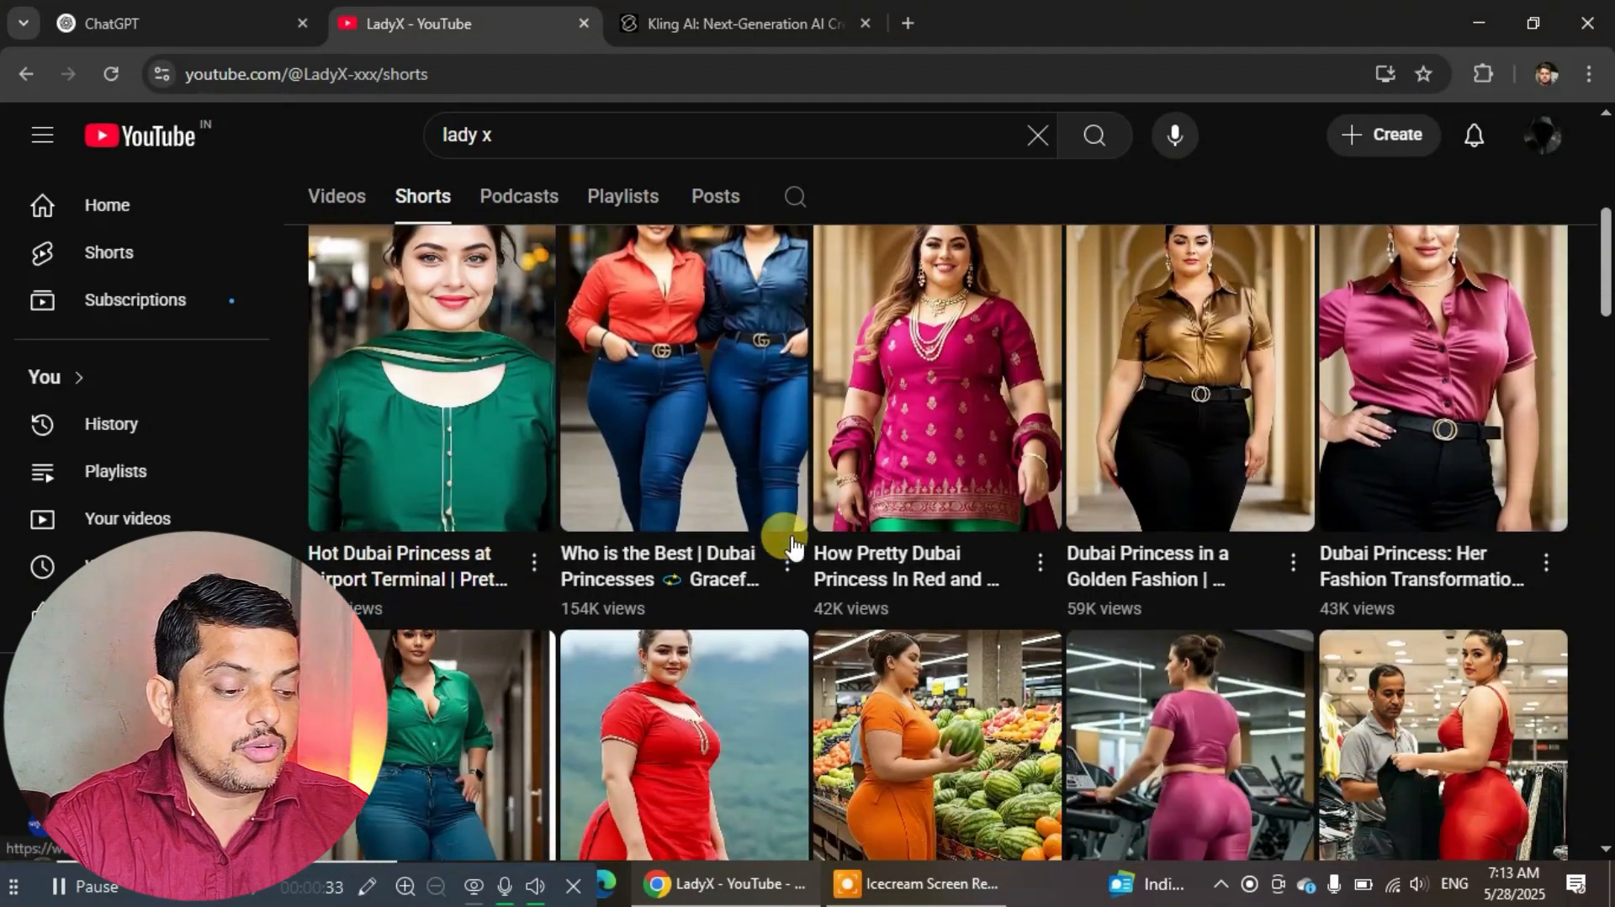
{"action": "scroll", "coordinate": [789, 547], "scroll_direction": "down", "scroll_amount": 4}
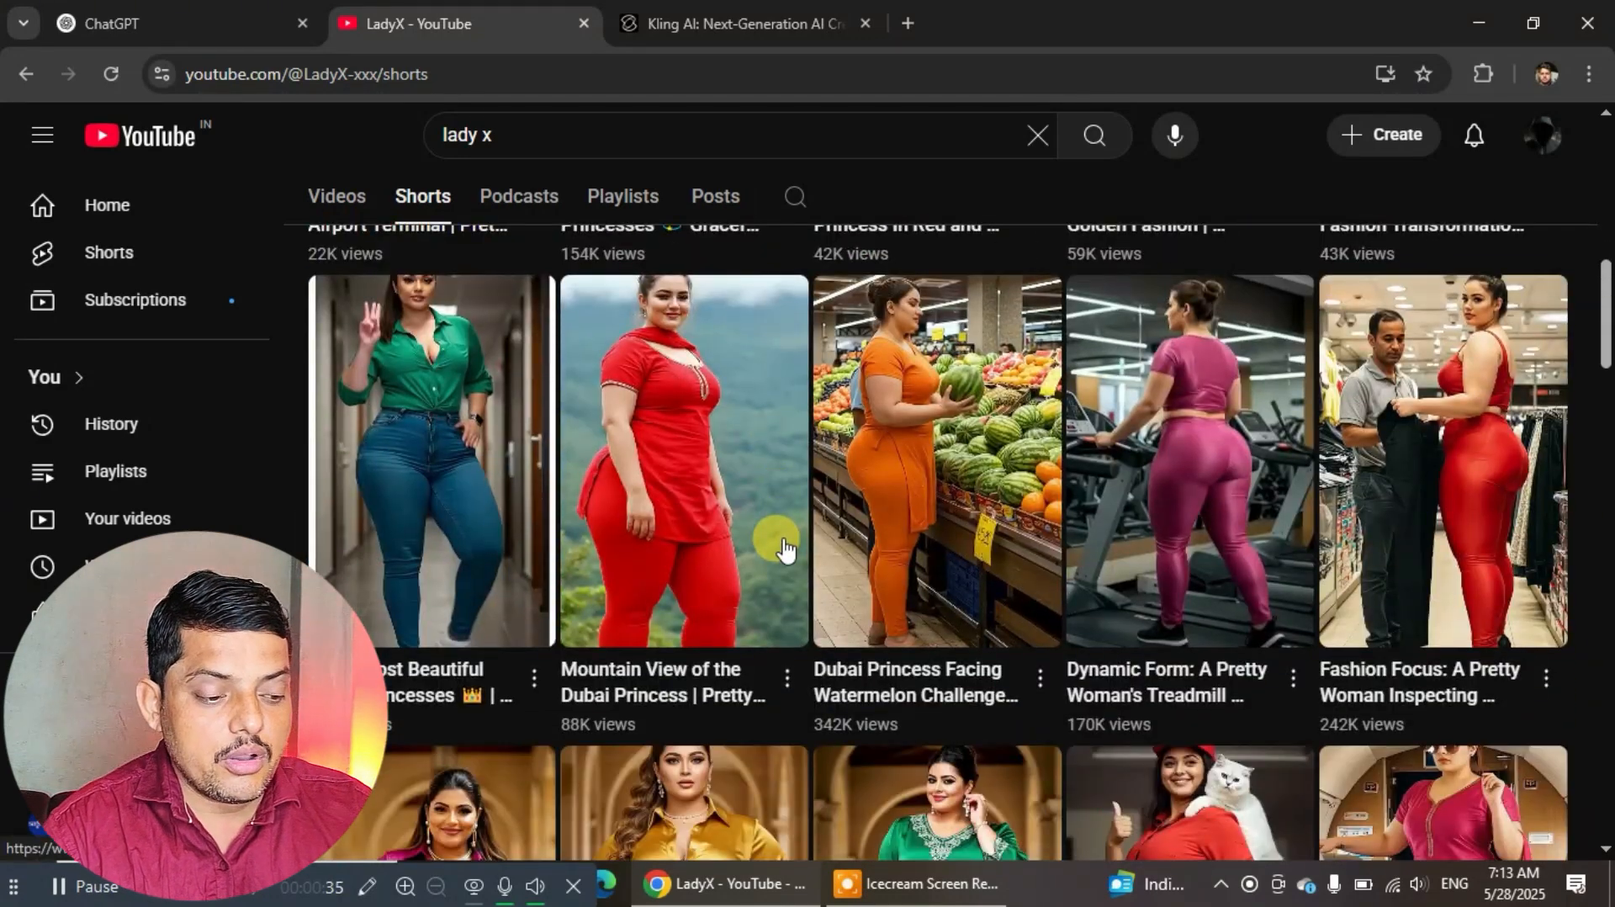
{"action": "scroll", "coordinate": [784, 549], "scroll_direction": "down", "scroll_amount": 8}
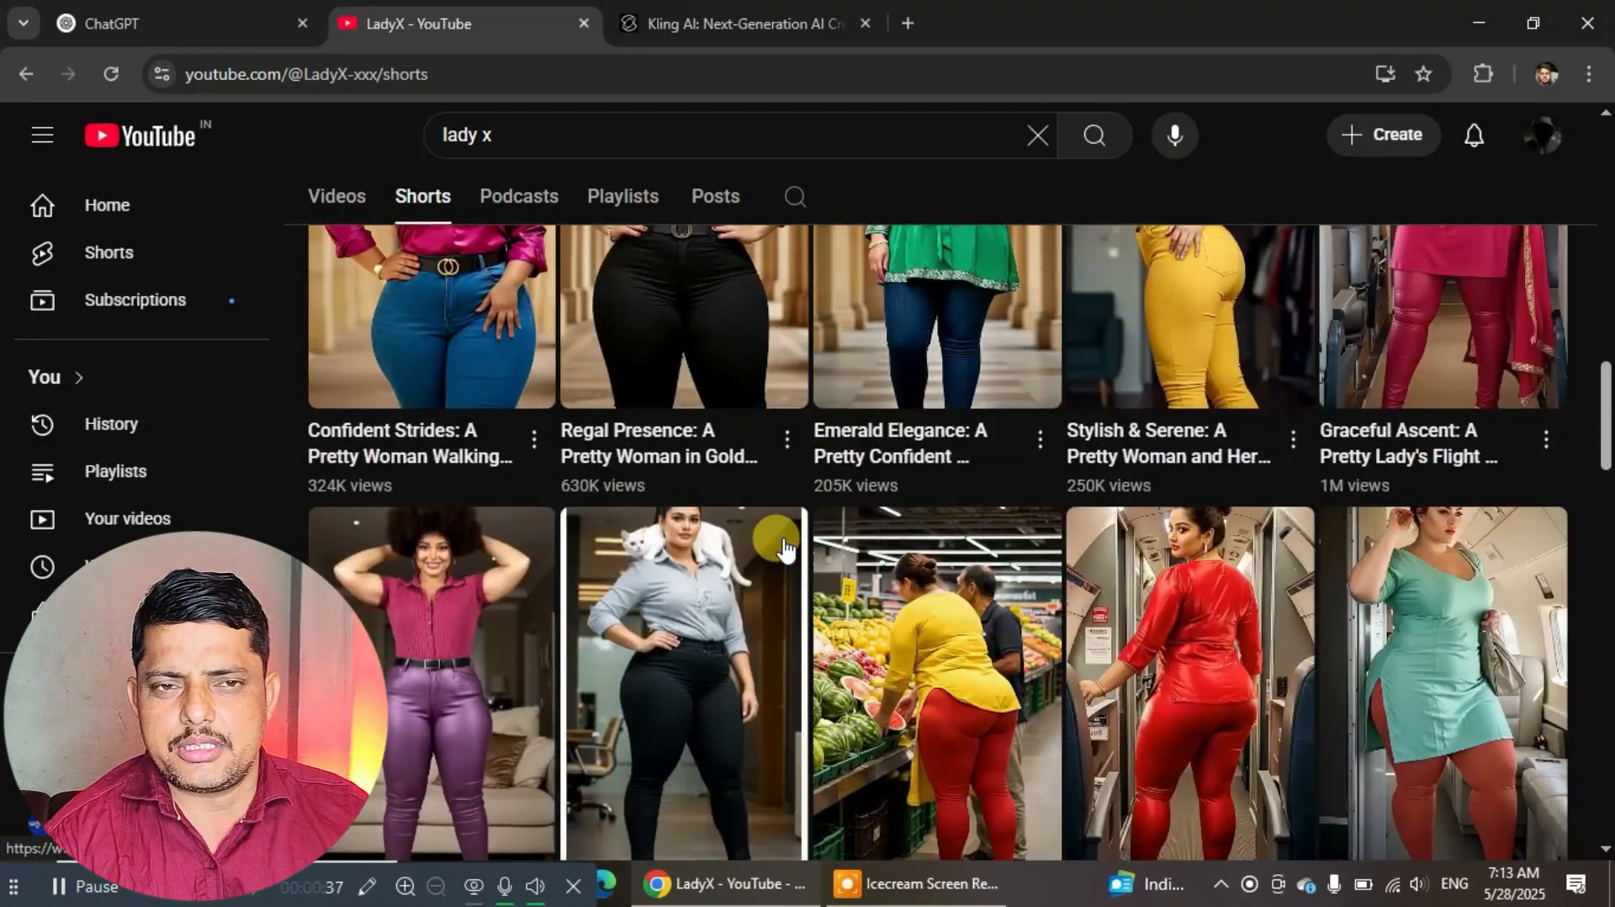
{"action": "scroll", "coordinate": [789, 549], "scroll_direction": "down", "scroll_amount": 1}
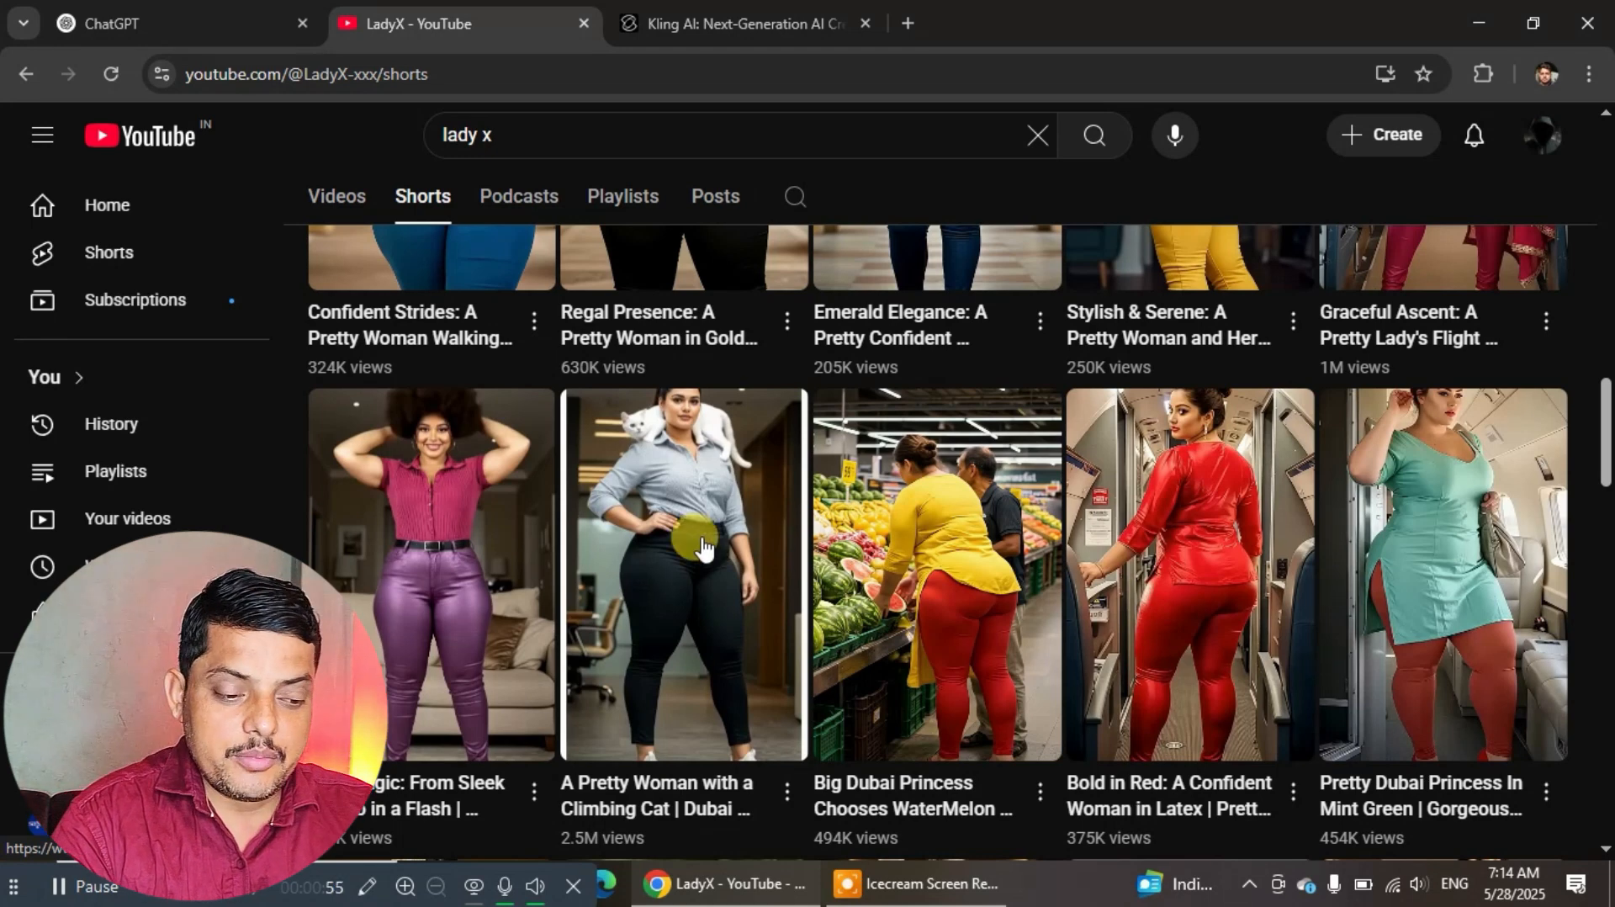
{"action": "scroll", "coordinate": [832, 556], "scroll_direction": "up", "scroll_amount": 4}
{"action": "scroll", "coordinate": [847, 555], "scroll_direction": "up", "scroll_amount": 5}
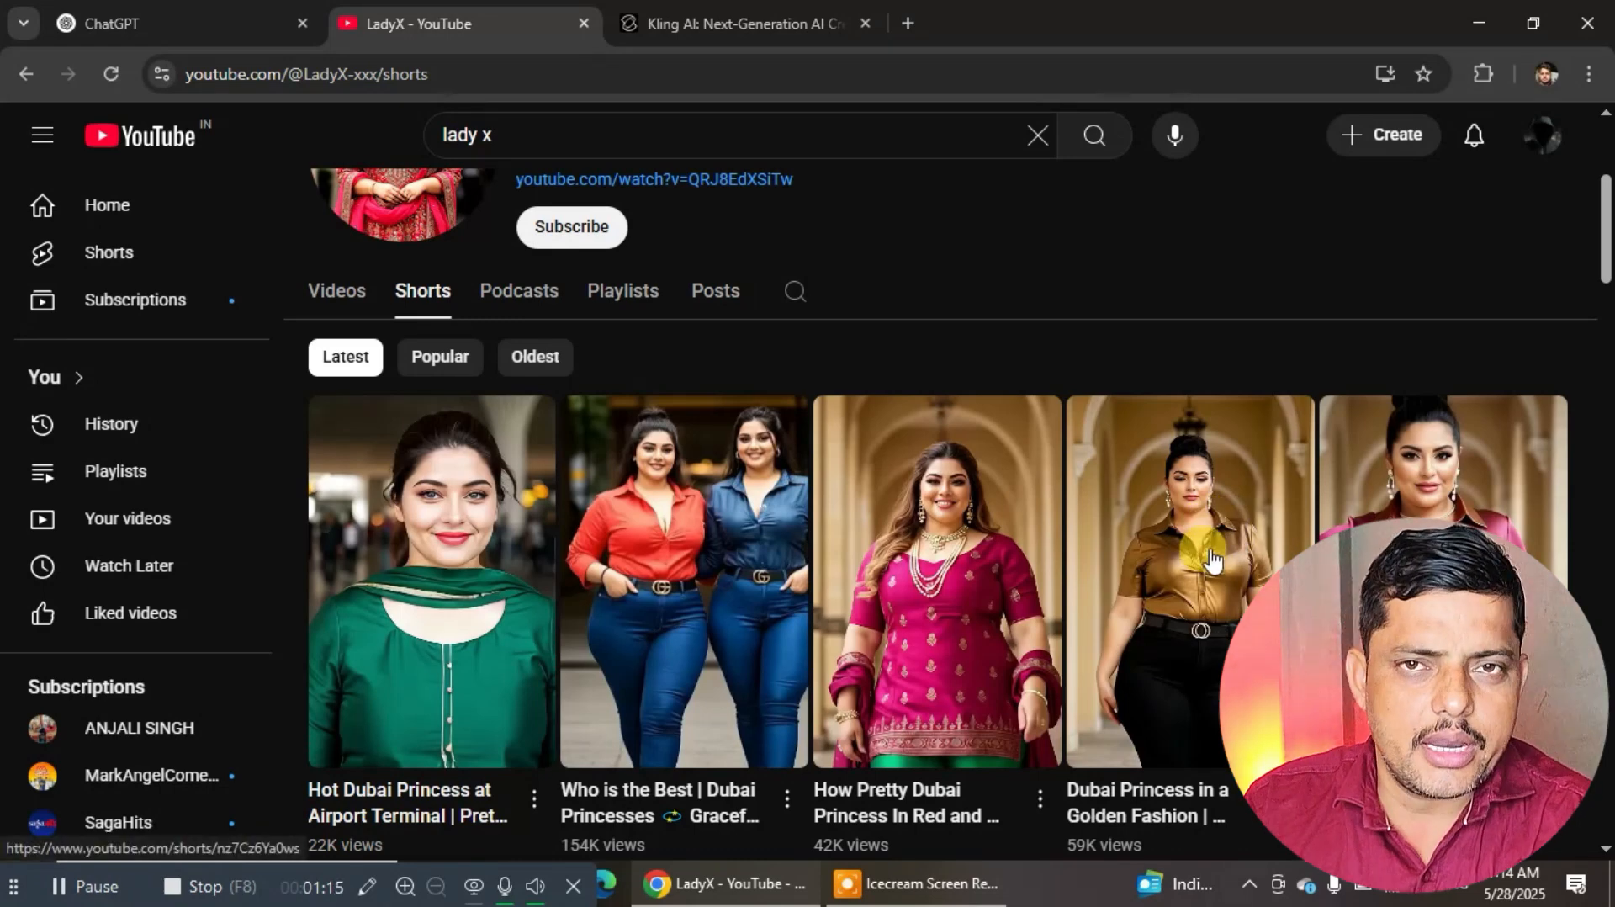
{"action": "scroll", "coordinate": [1206, 557], "scroll_direction": "down", "scroll_amount": 1}
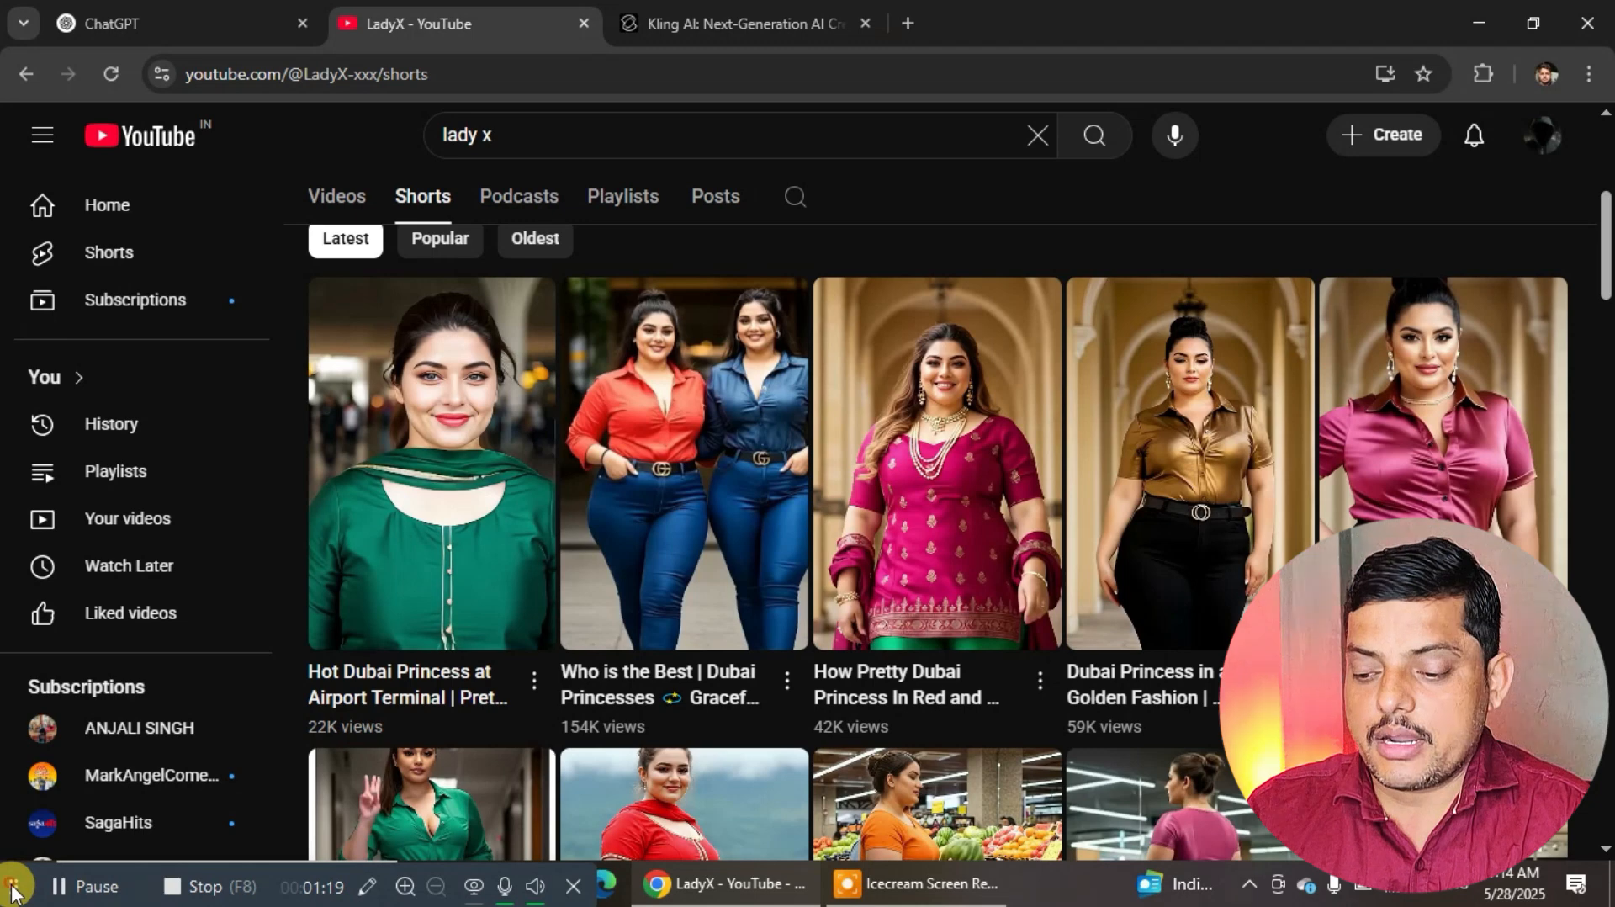
{"action": "left_click_drag", "start_coordinate": [13, 886], "coordinate": [984, 896]}
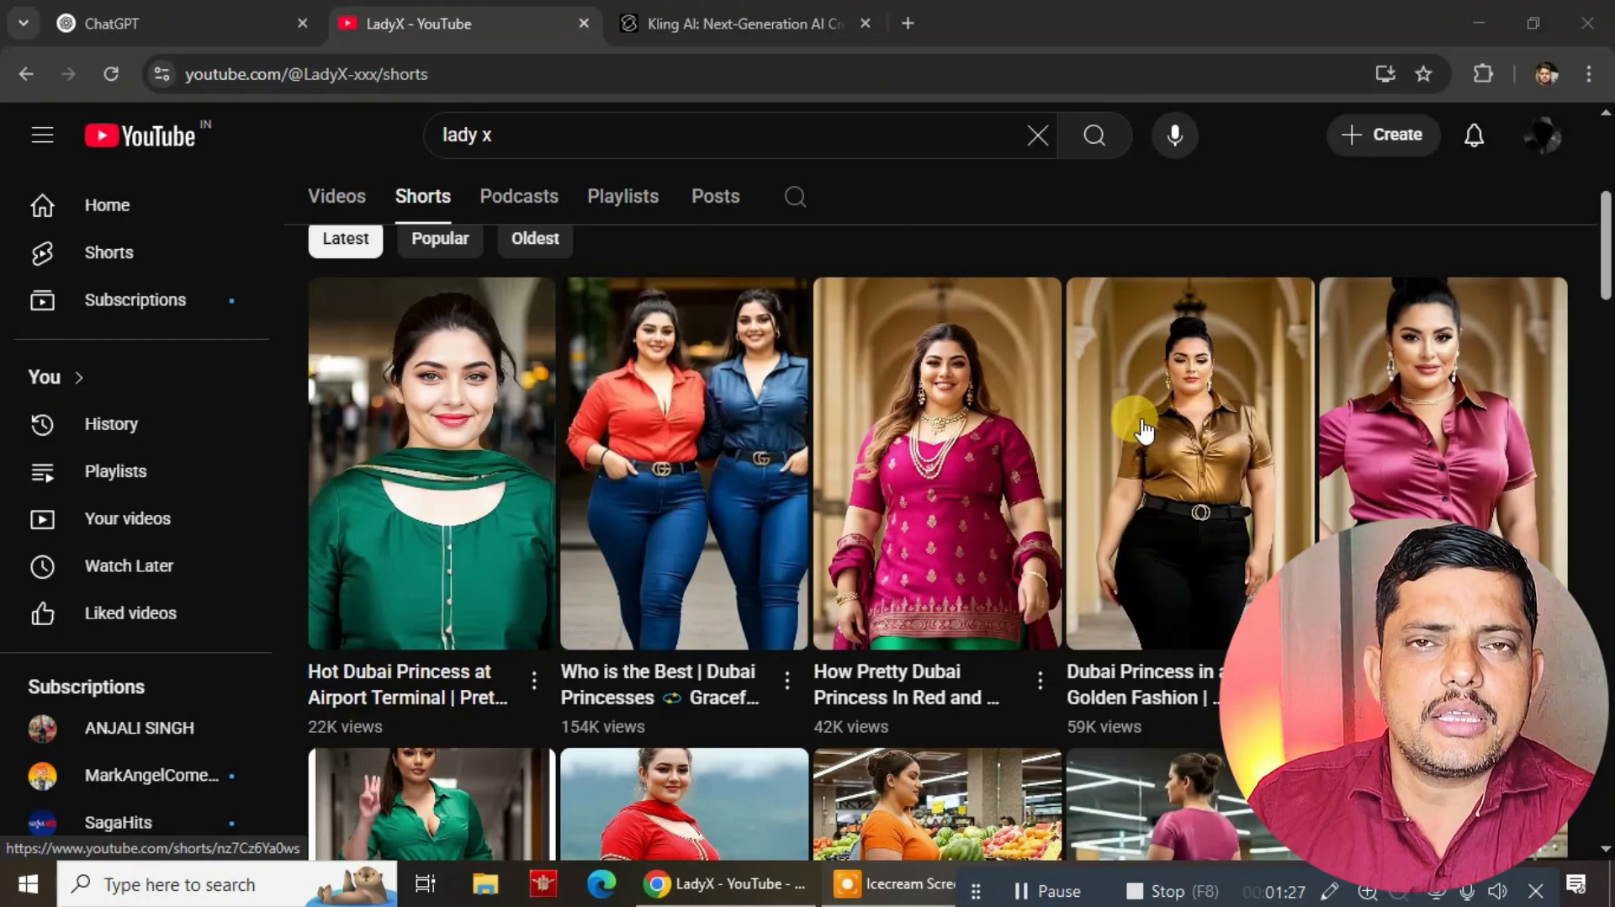
Step: Switch to ChatGPT and request an ultra realistic 8k full-body image prompt for a lightly made-up plus-size woman in black pants and golden outfit leaving an airport
{"action": "left_click", "coordinate": [107, 32]}
{"action": "left_click", "coordinate": [454, 478]}
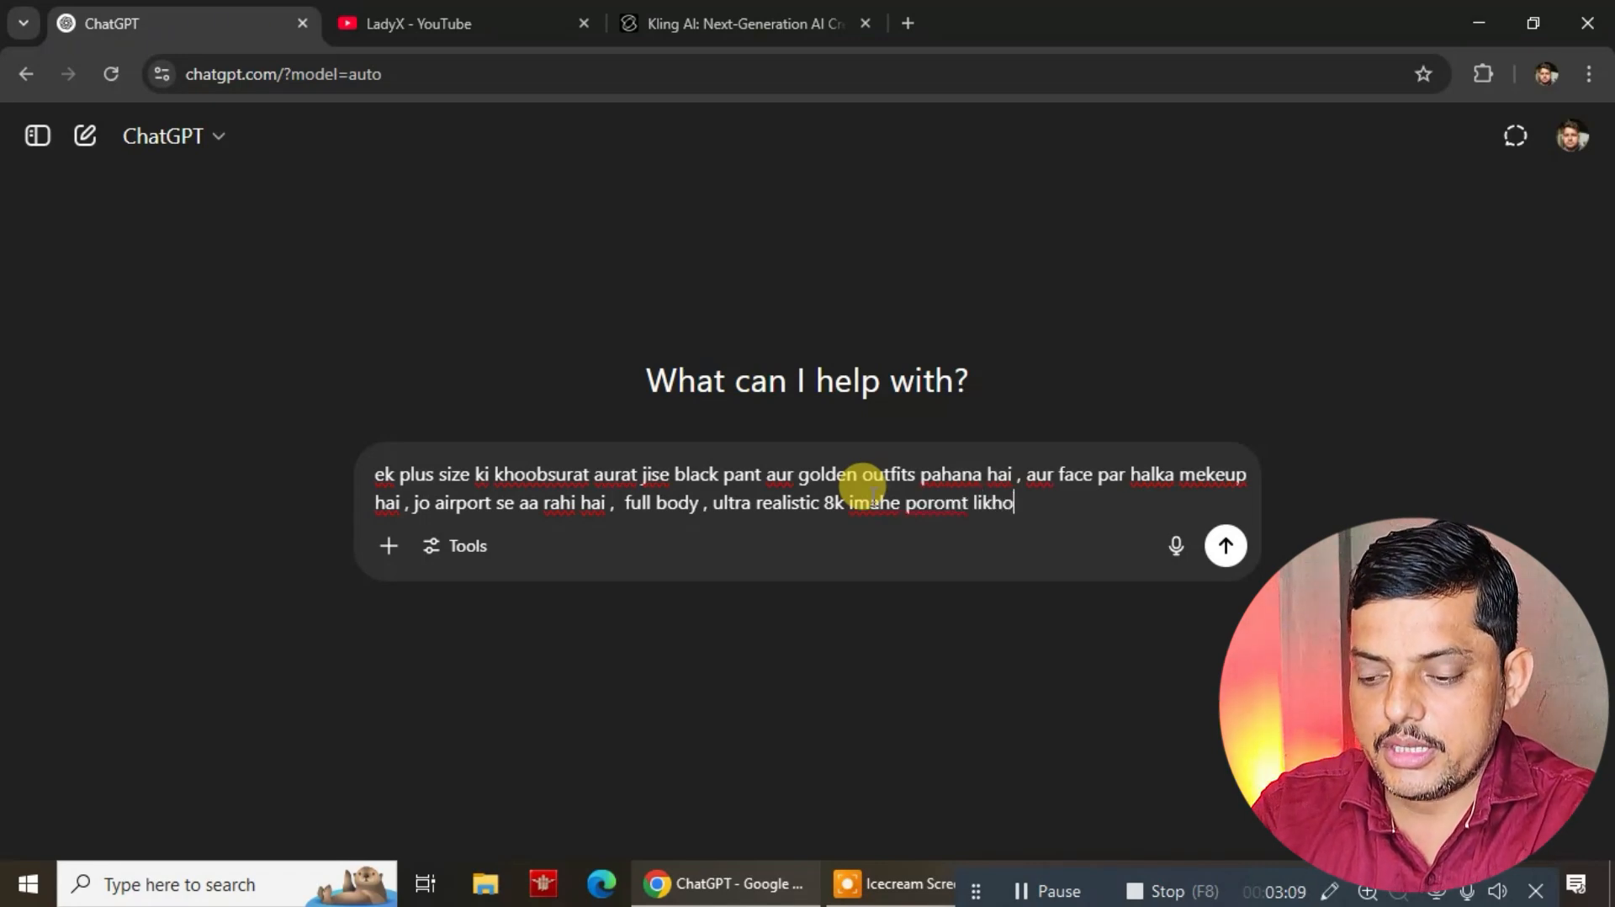
{"action": "key", "text": "Return"}
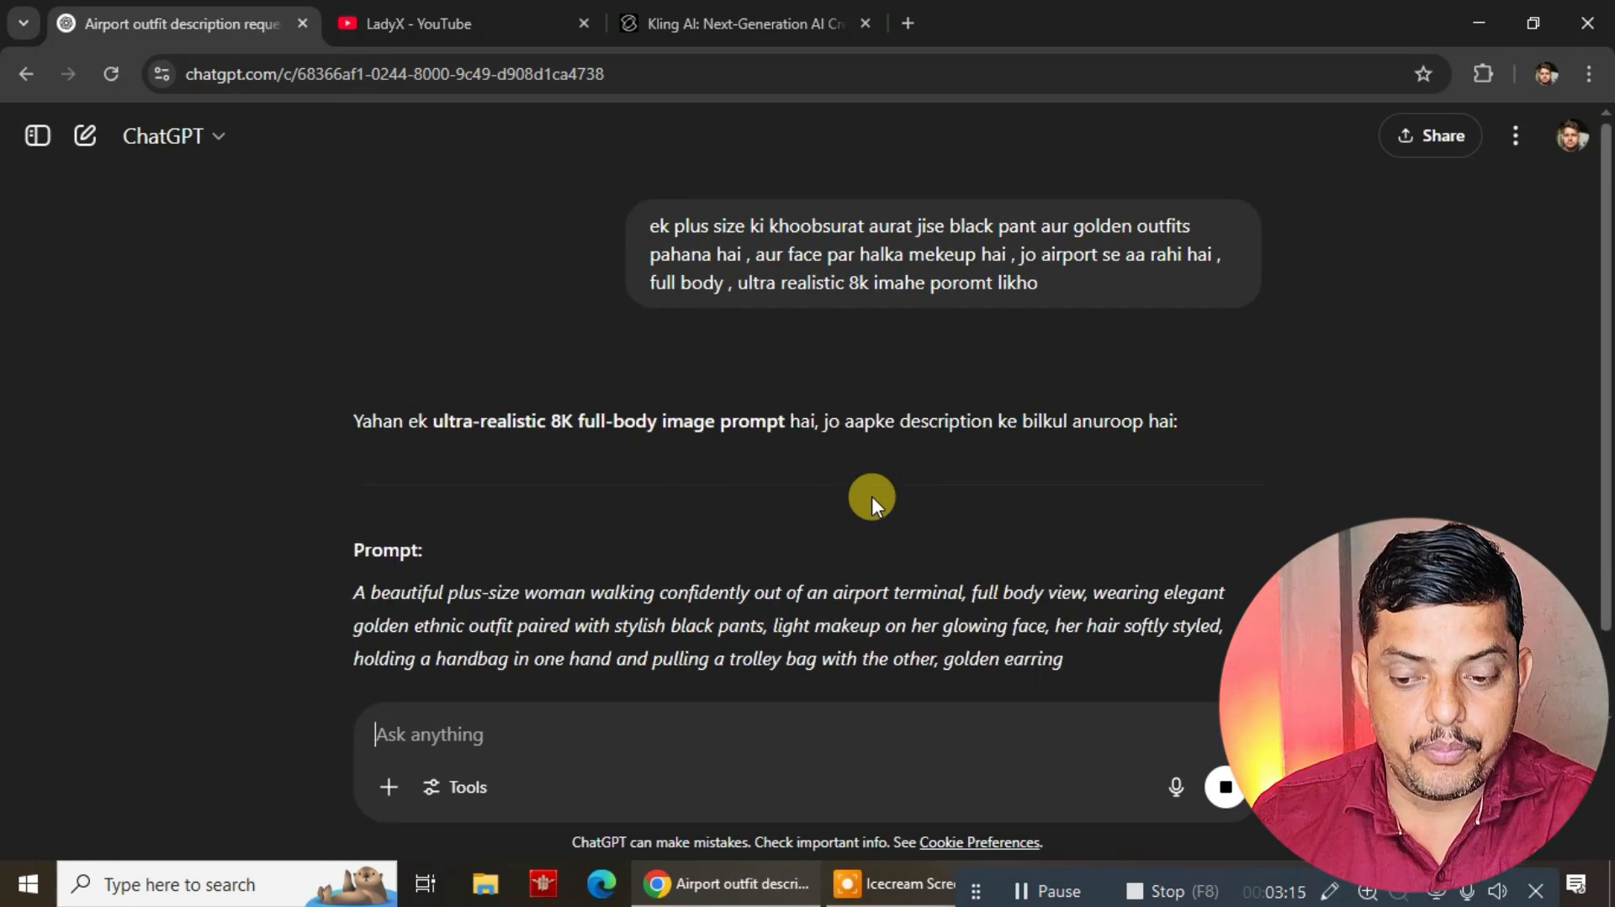
{"action": "scroll", "coordinate": [891, 488], "scroll_direction": "down", "scroll_amount": 2}
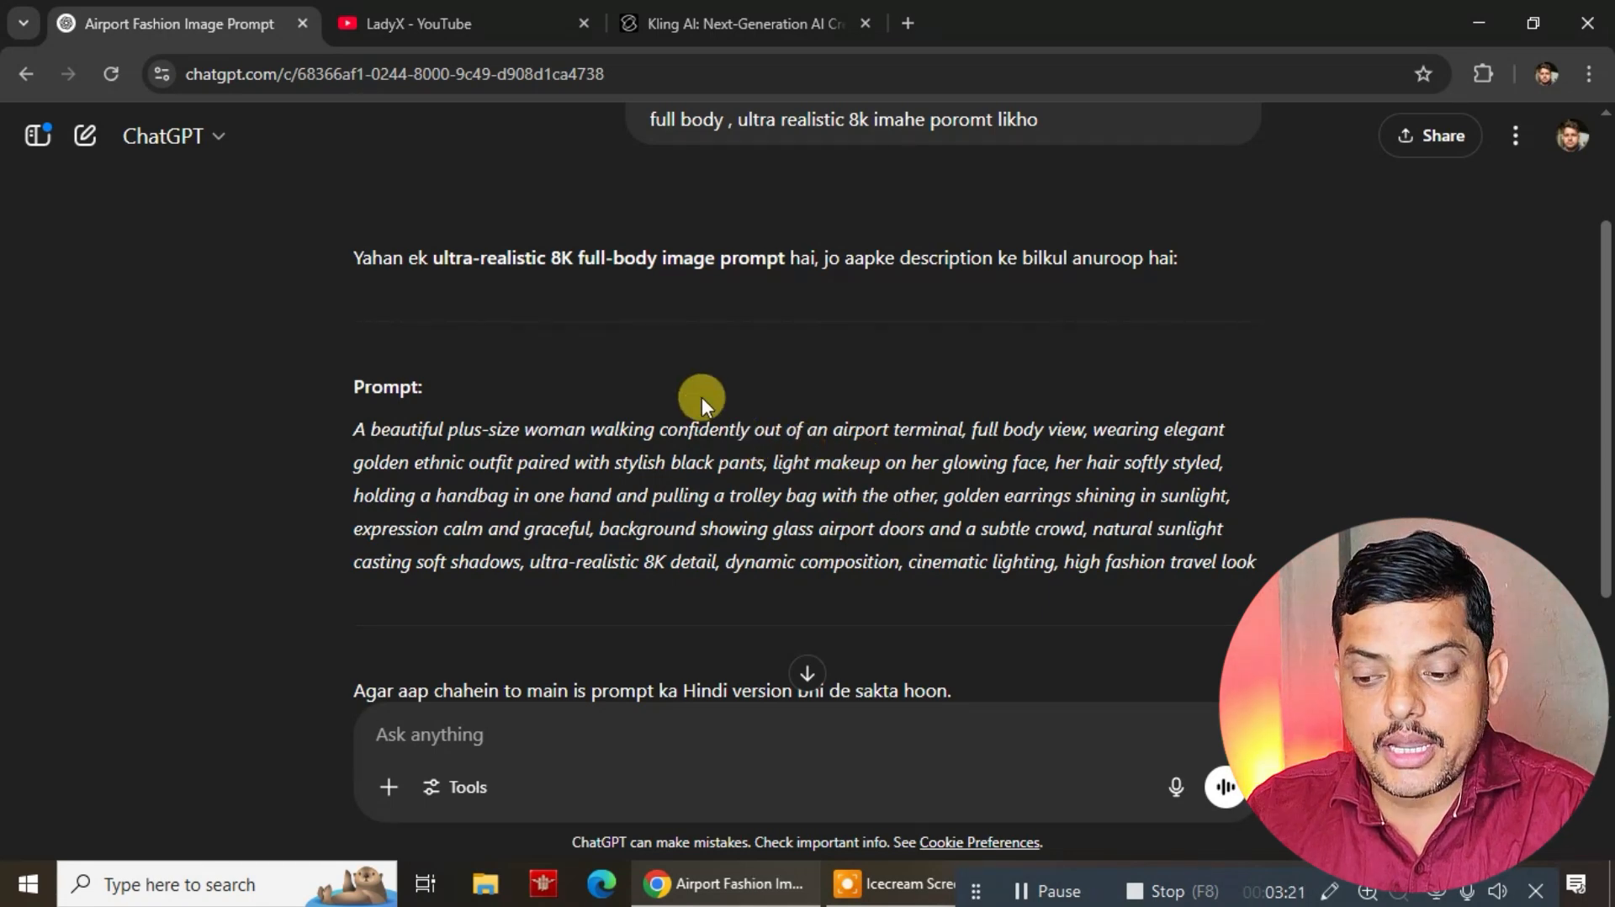
Step: Return to the YouTube Shorts page and capture the golden-shirt woman's thumbnail with the Snipping Tool
{"action": "left_click", "coordinate": [396, 24]}
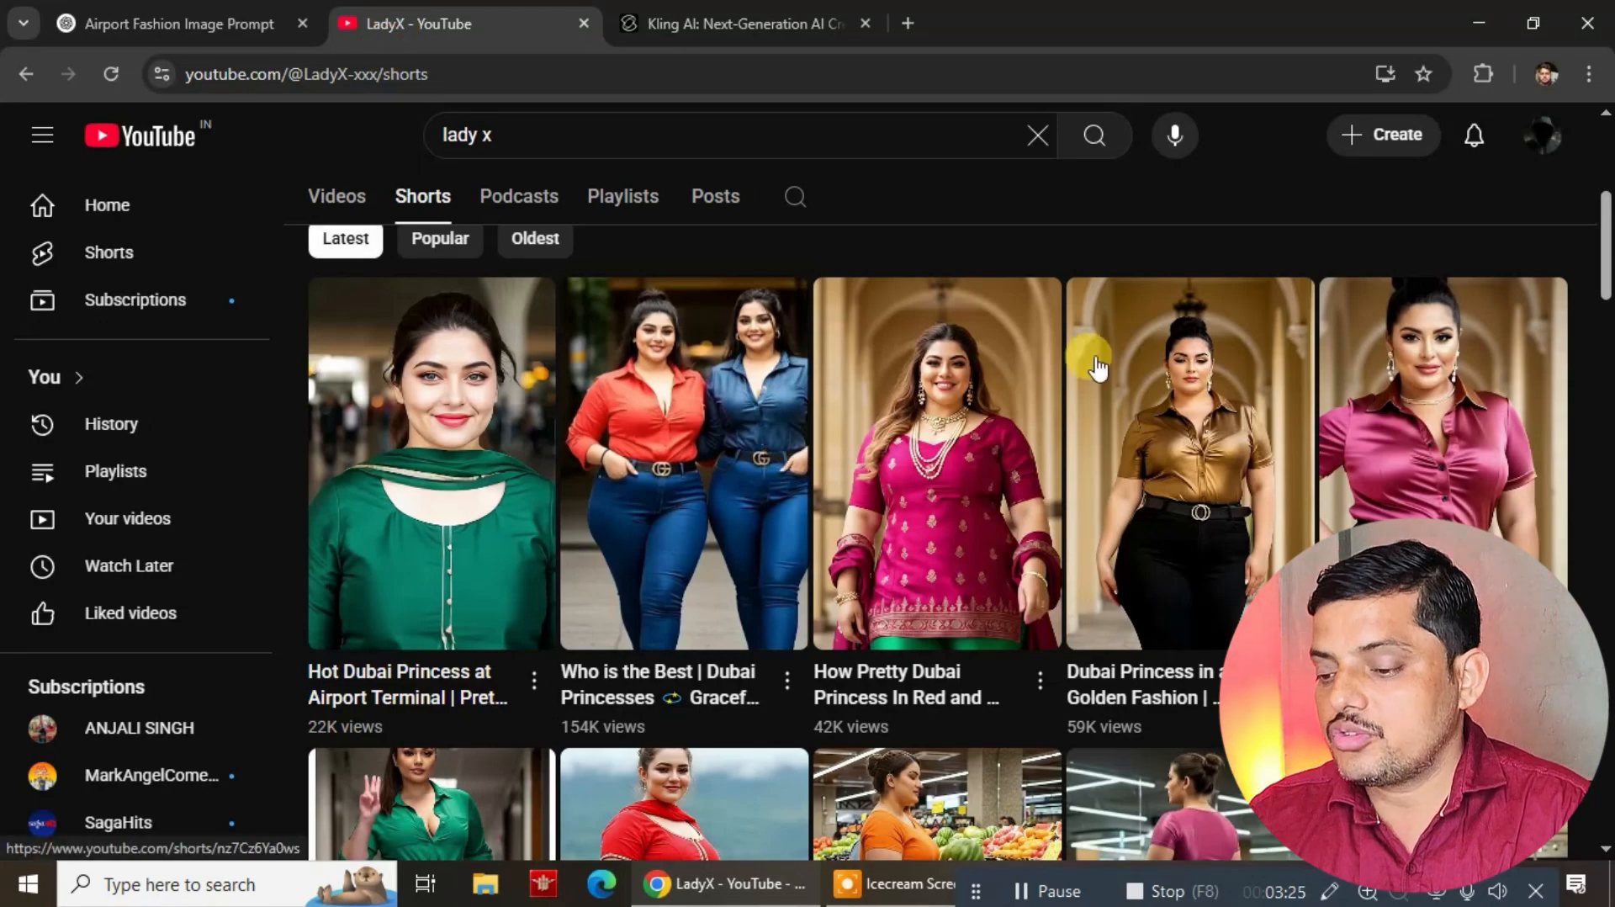
{"action": "left_click", "coordinate": [217, 889]}
{"action": "type", "text": "sn"}
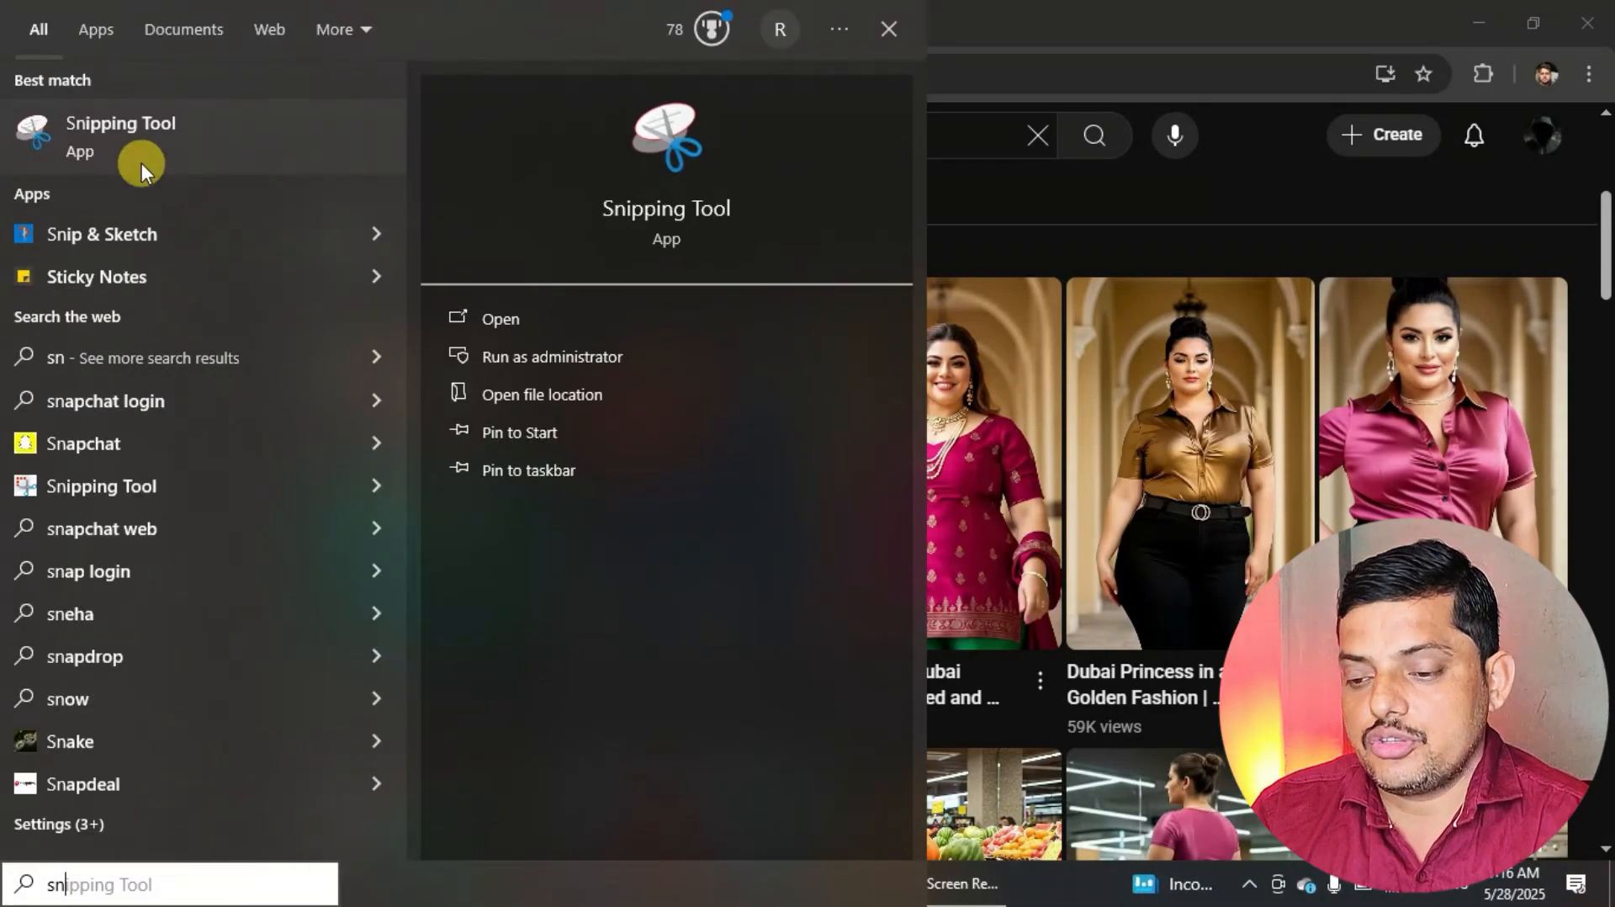
{"action": "left_click", "coordinate": [109, 143]}
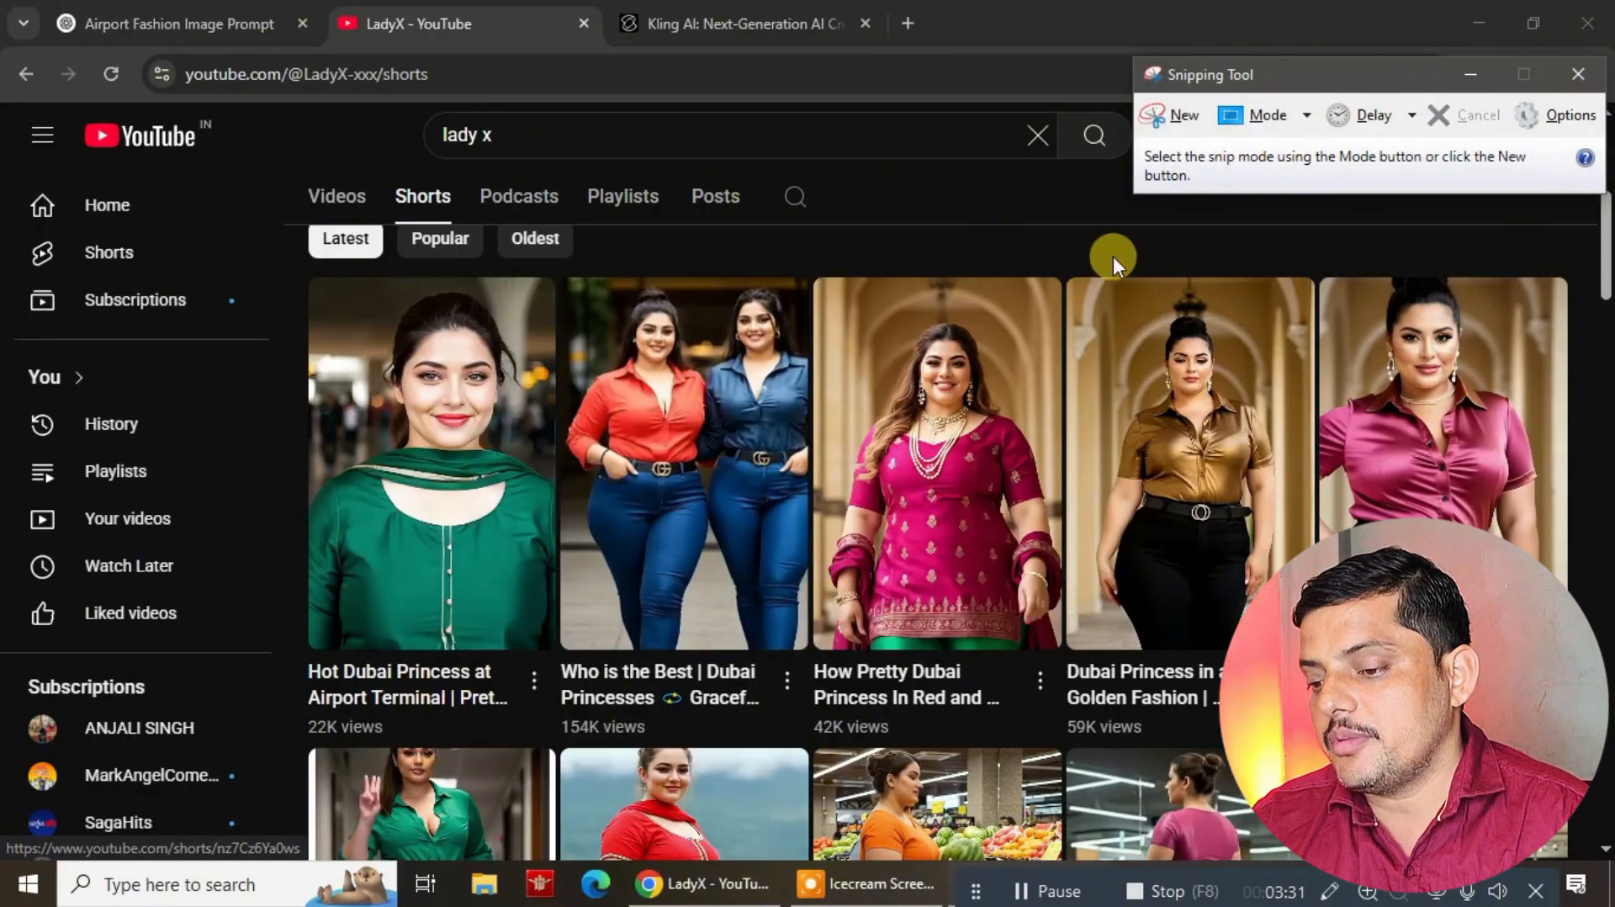
{"action": "left_click", "coordinate": [1175, 120]}
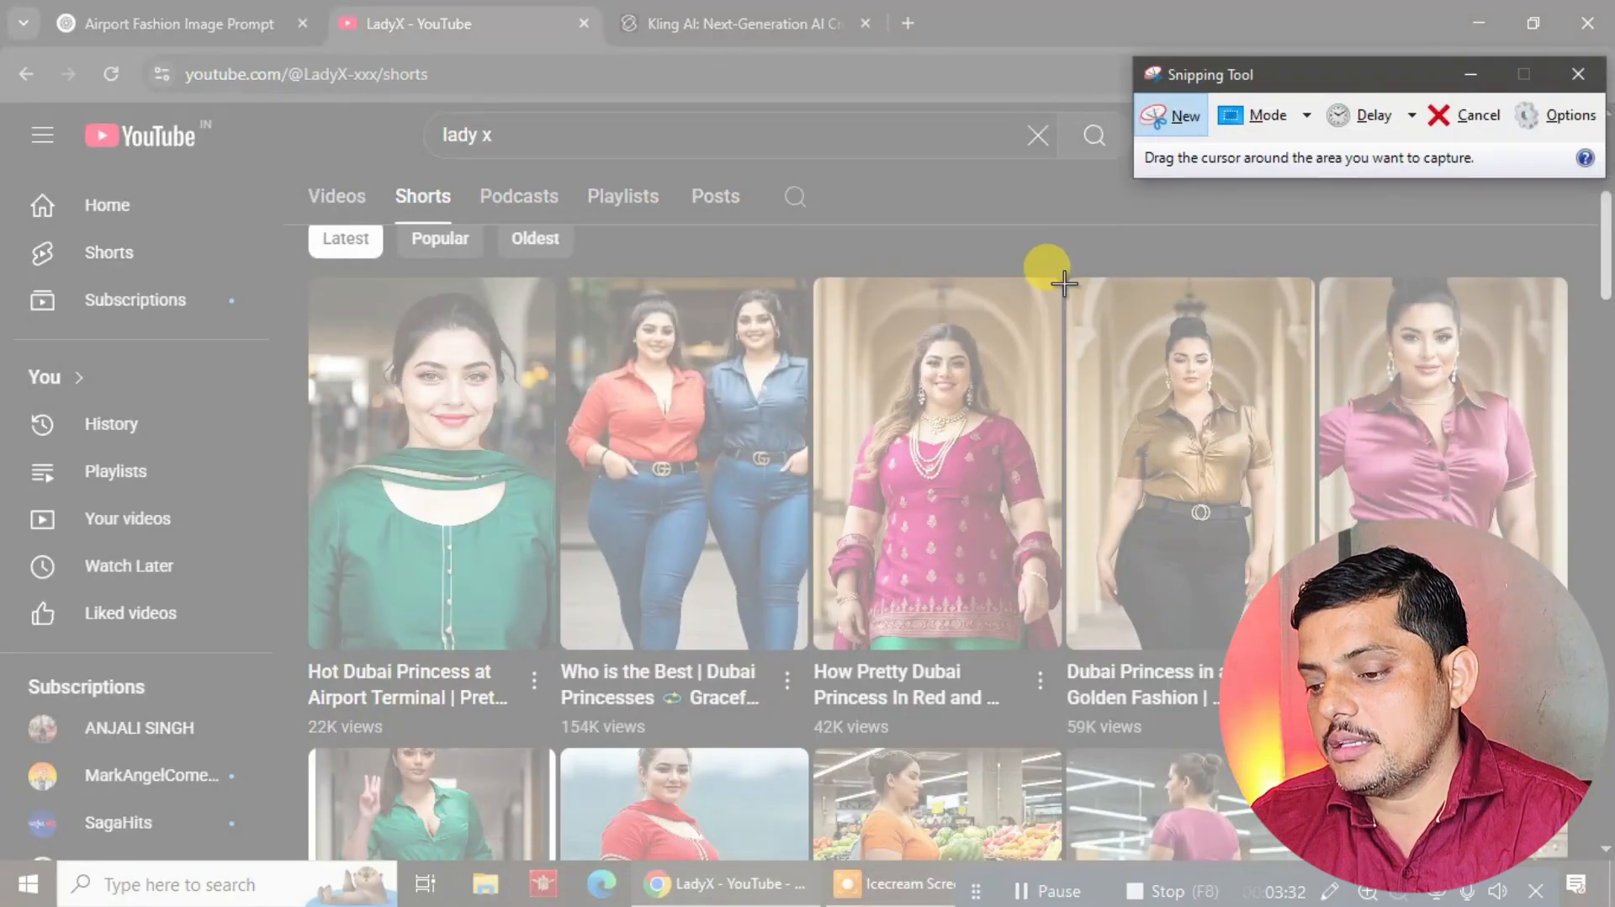
{"action": "left_click_drag", "start_coordinate": [1067, 279], "coordinate": [1312, 650]}
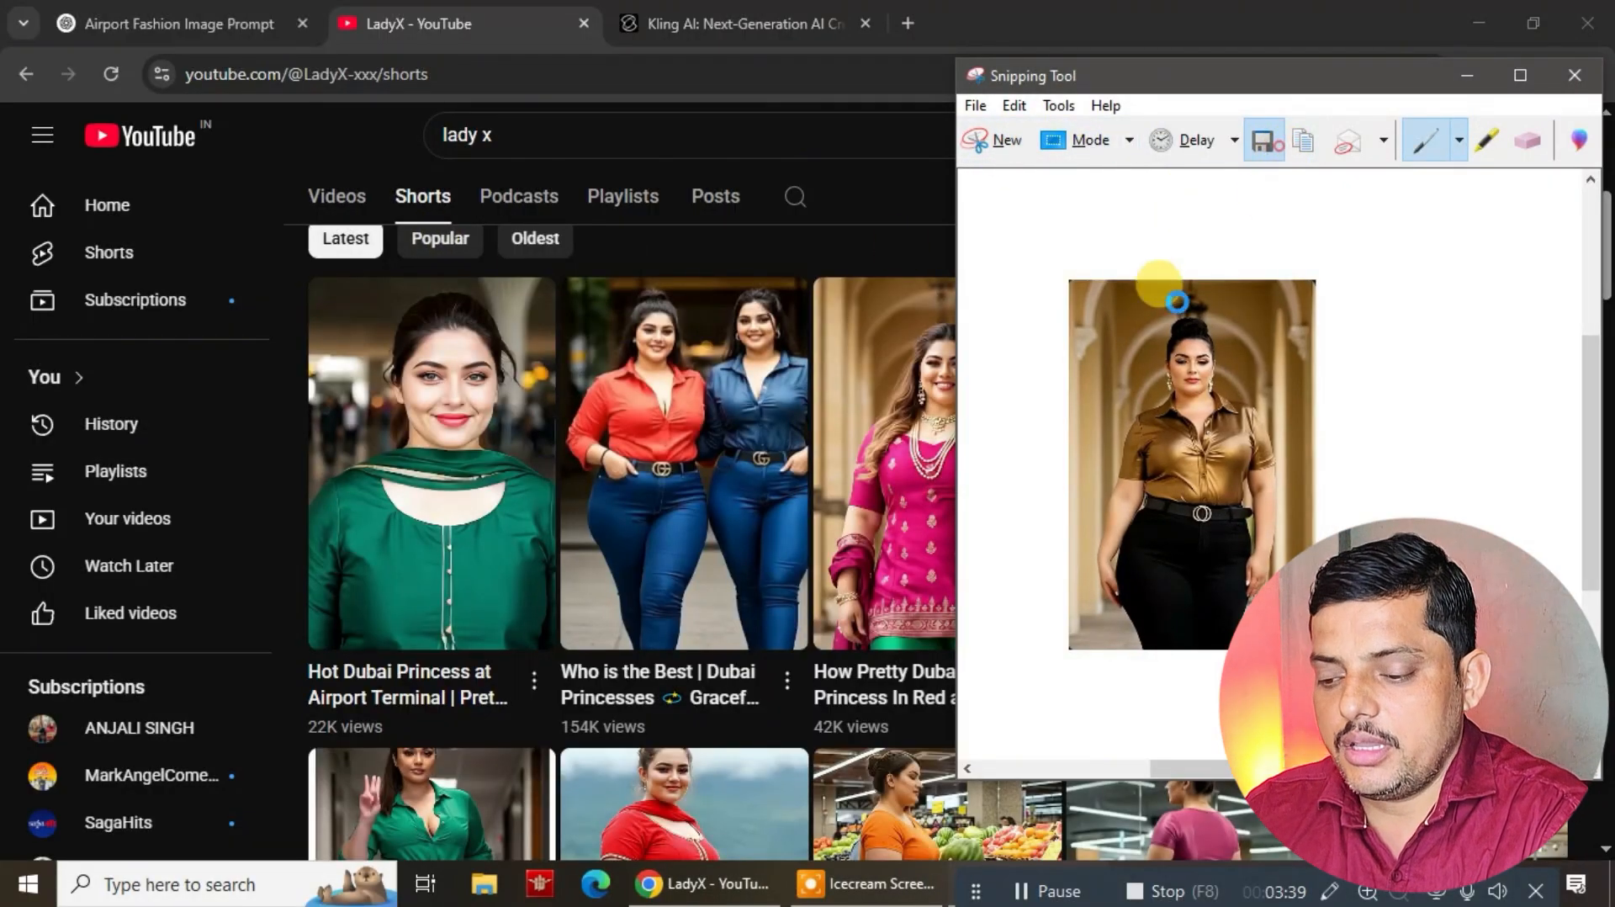
Step: Save the golden-shirt snip as the PNG file dfdsf in the Pictures folder
{"action": "key", "text": "ctrl+s"}
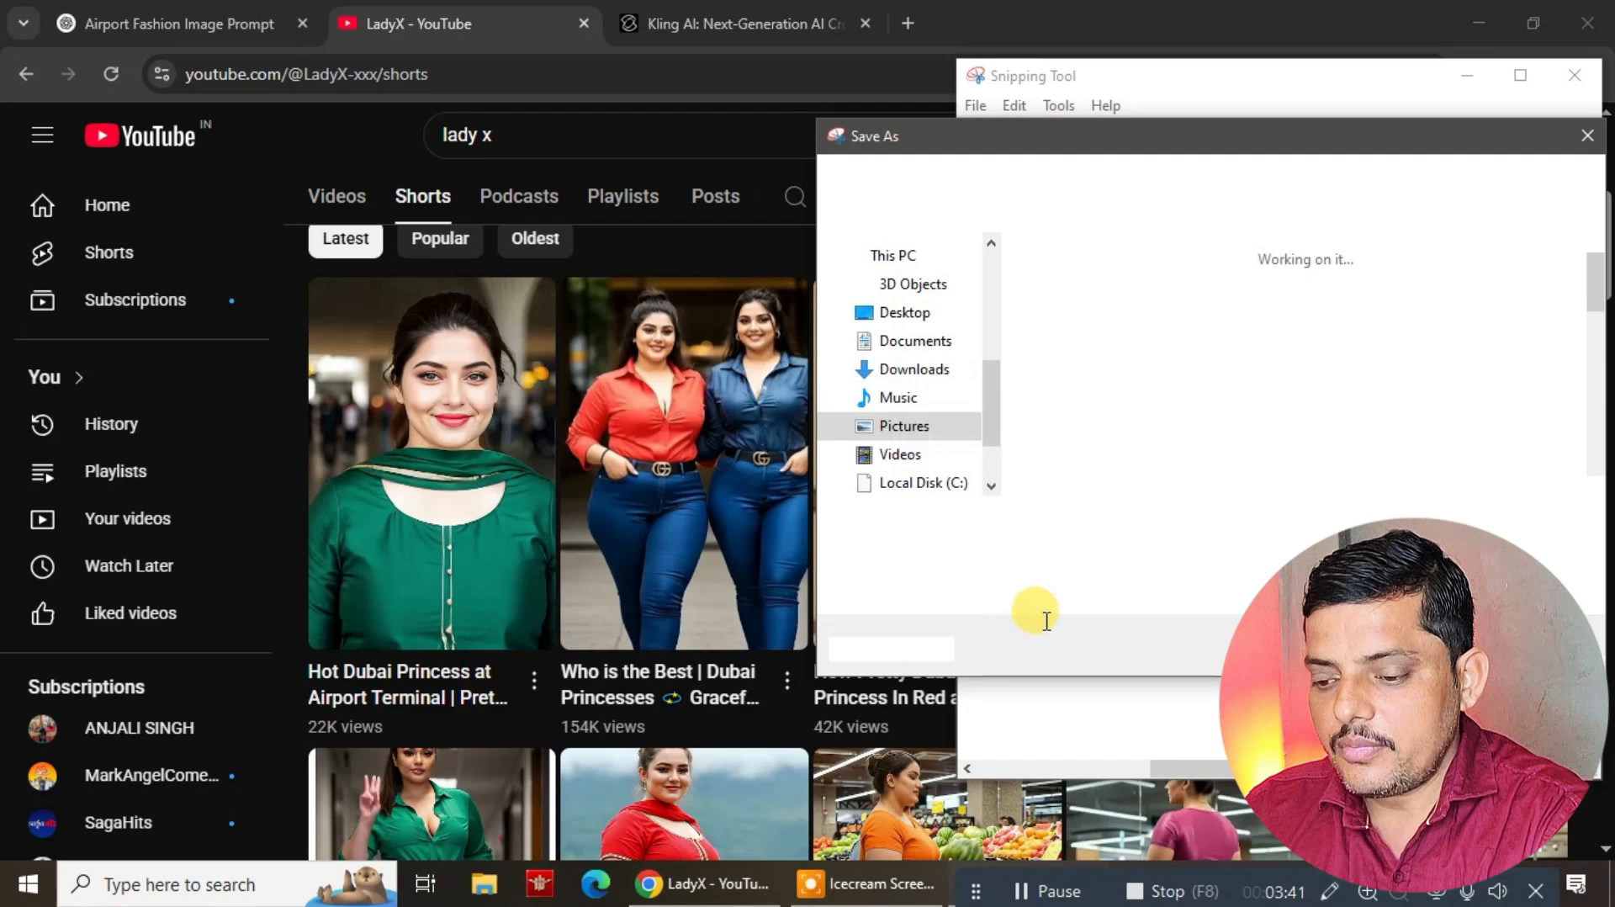
{"action": "type", "text": "dfdsf"}
{"action": "key", "text": "Return"}
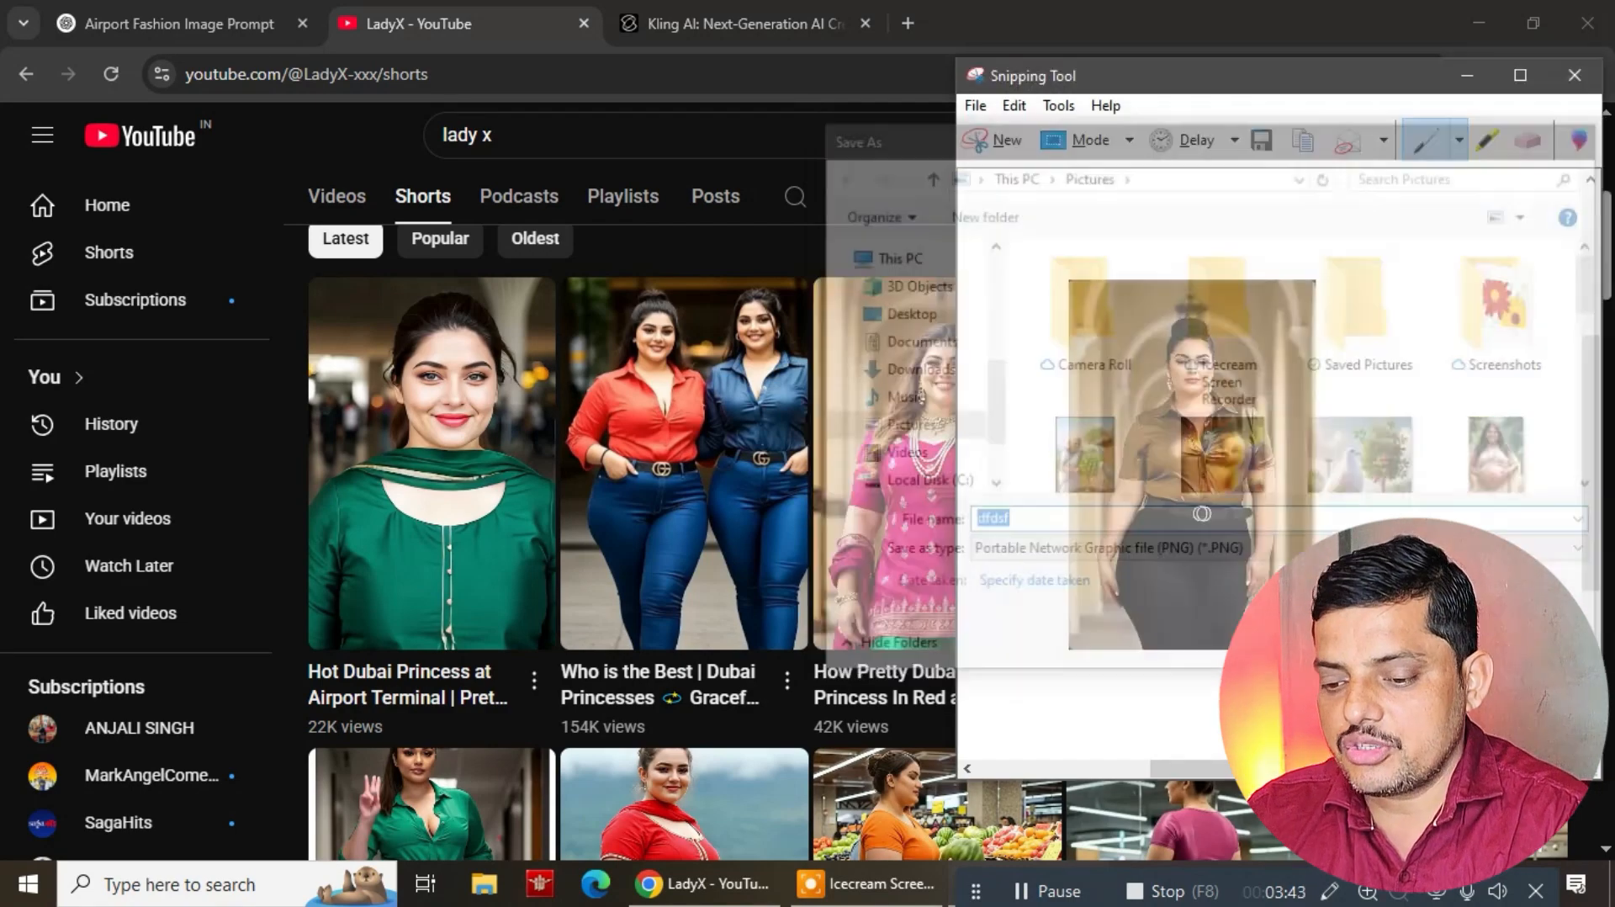
Step: Snip the thumbnail of the woman in a green shirt and jeans and save it as dsadasdsad.PNG in Pictures
{"action": "left_click", "coordinate": [980, 143]}
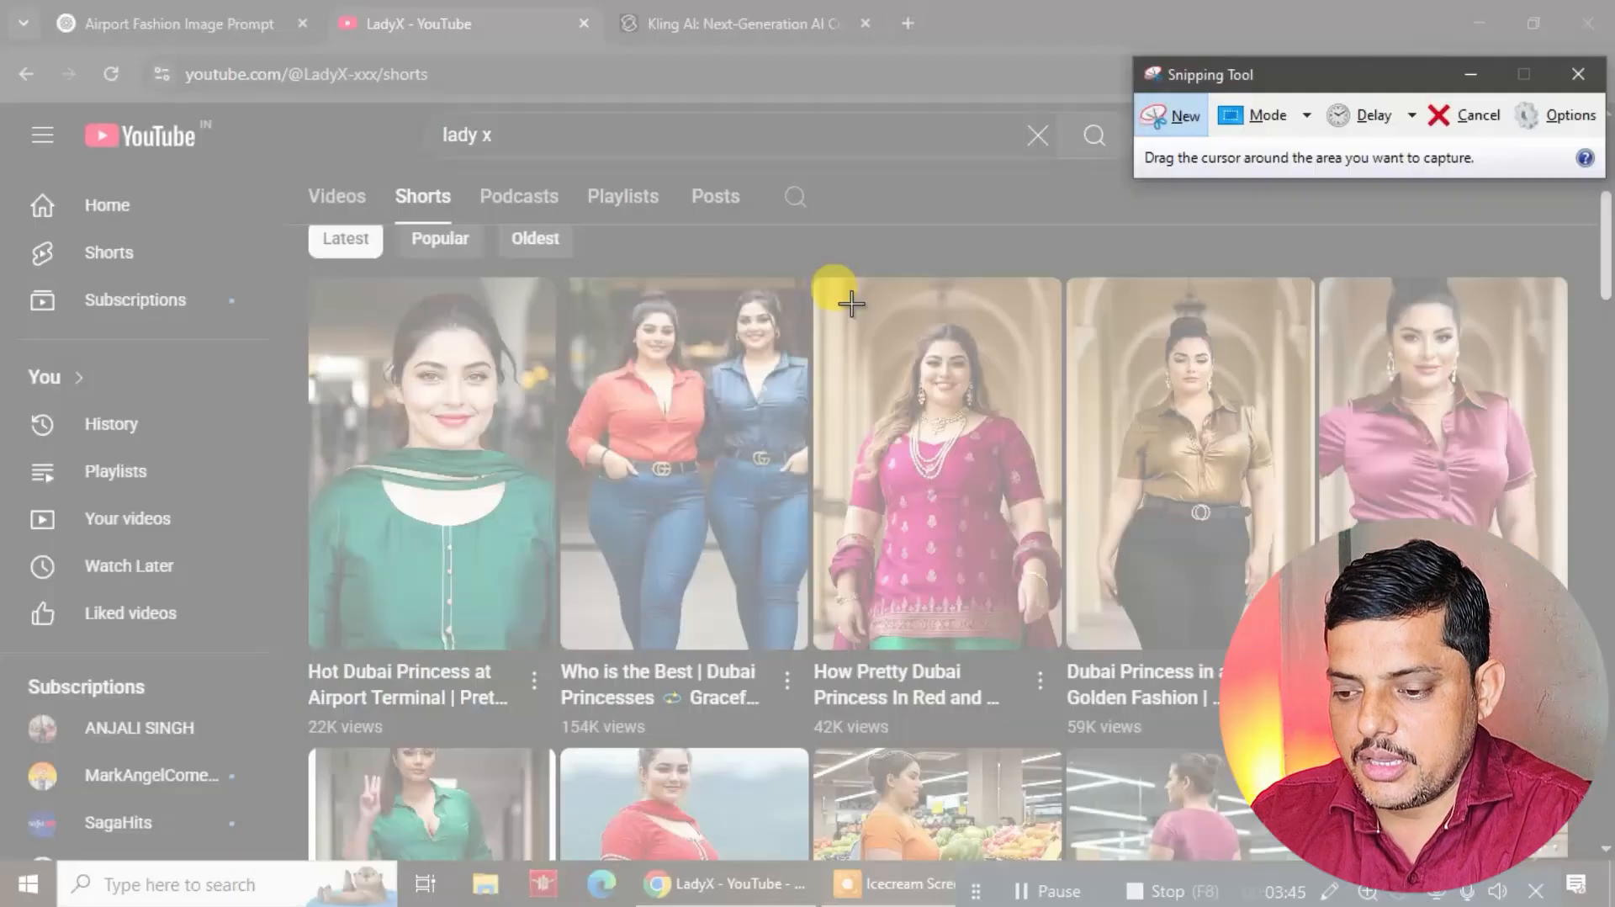
{"action": "key", "text": "Escape"}
{"action": "scroll", "coordinate": [757, 420], "scroll_direction": "down", "scroll_amount": 4}
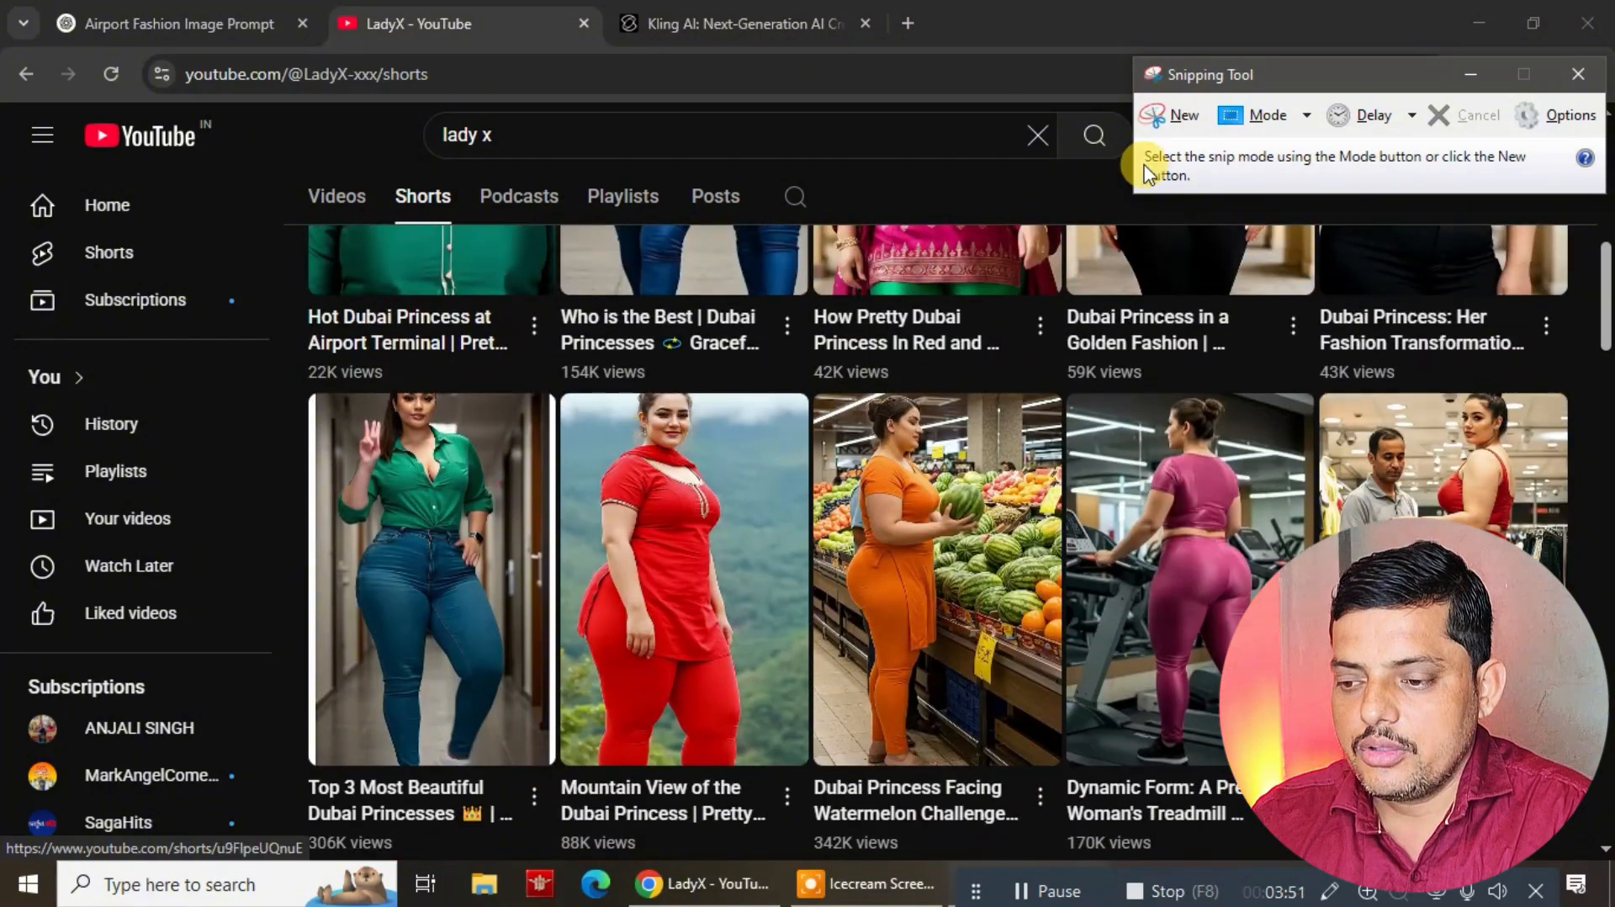
{"action": "left_click", "coordinate": [1175, 123]}
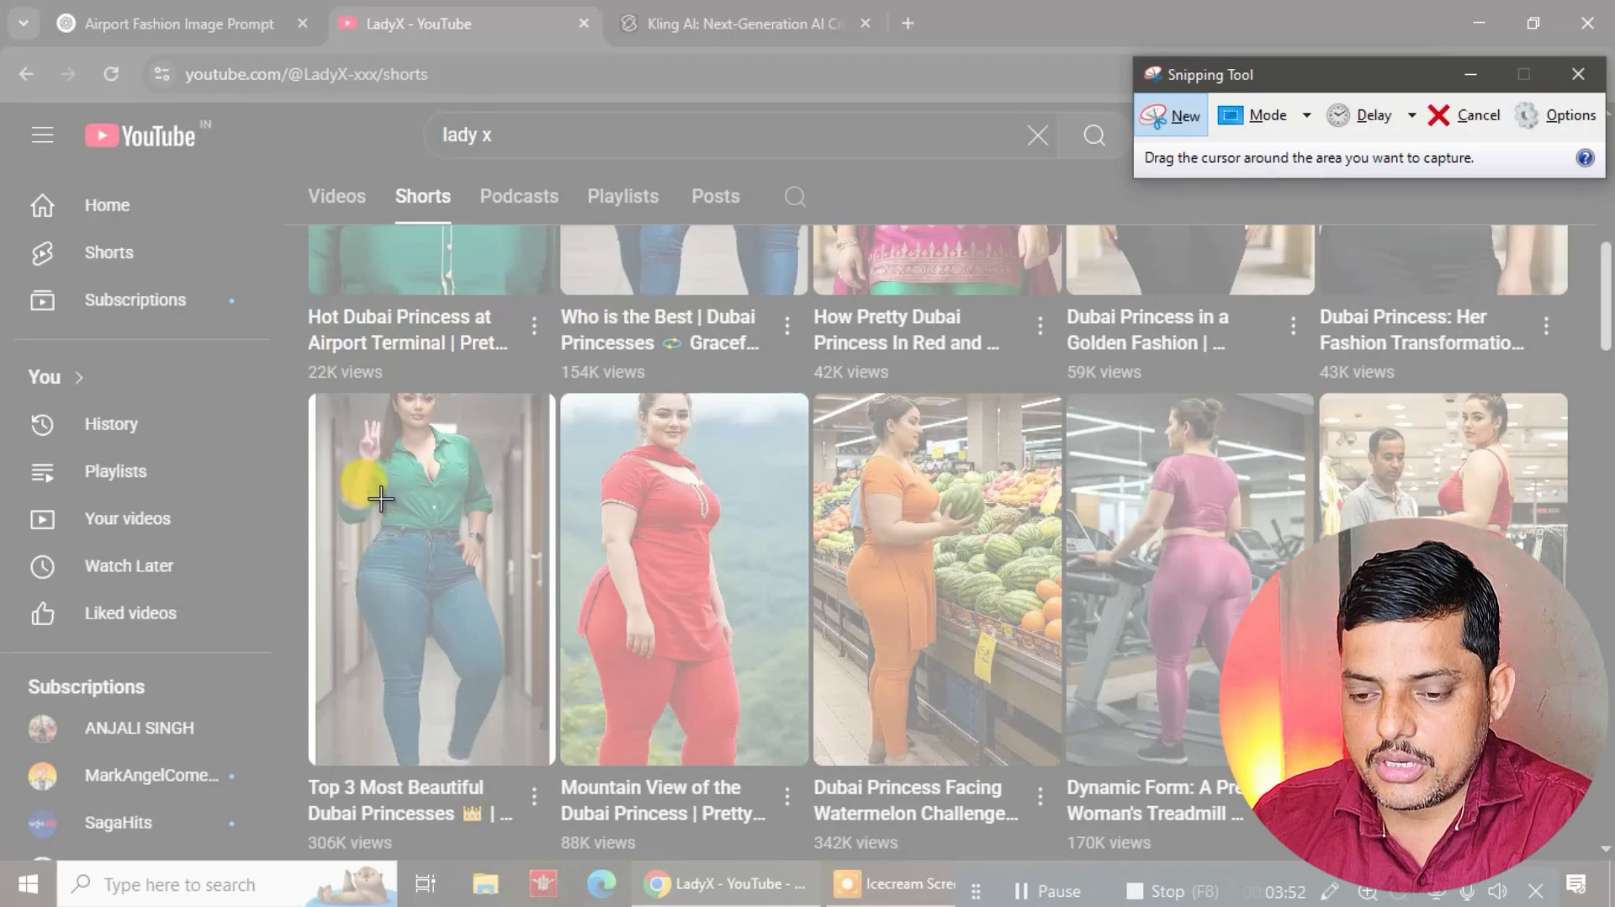
{"action": "left_click_drag", "start_coordinate": [318, 391], "coordinate": [538, 764]}
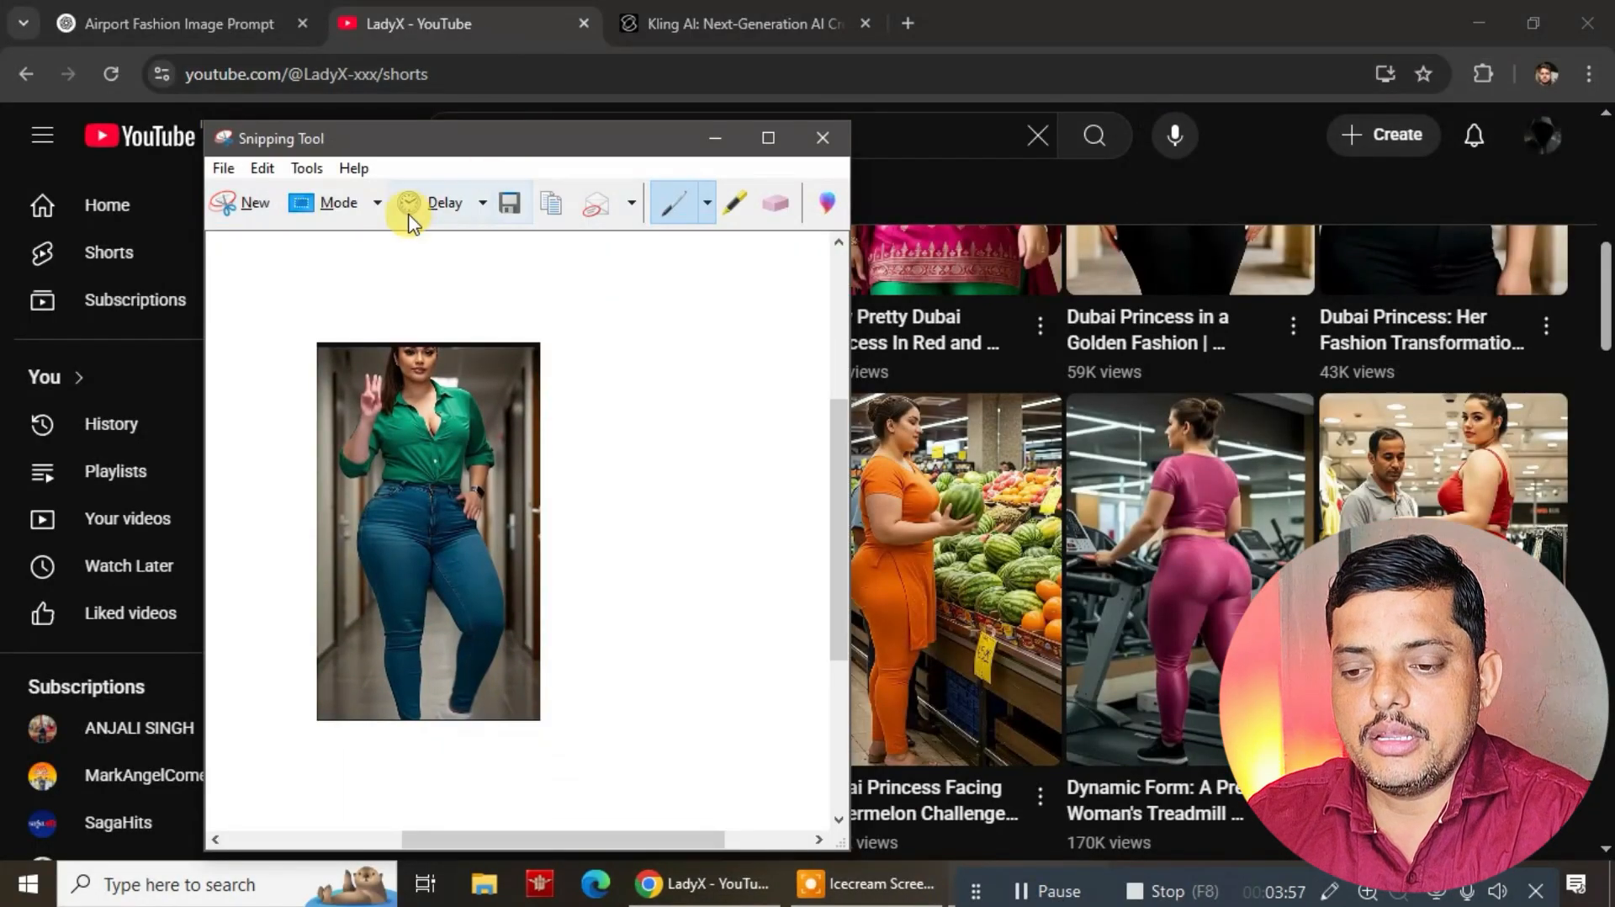
{"action": "type", "text": "shadesdsad"}
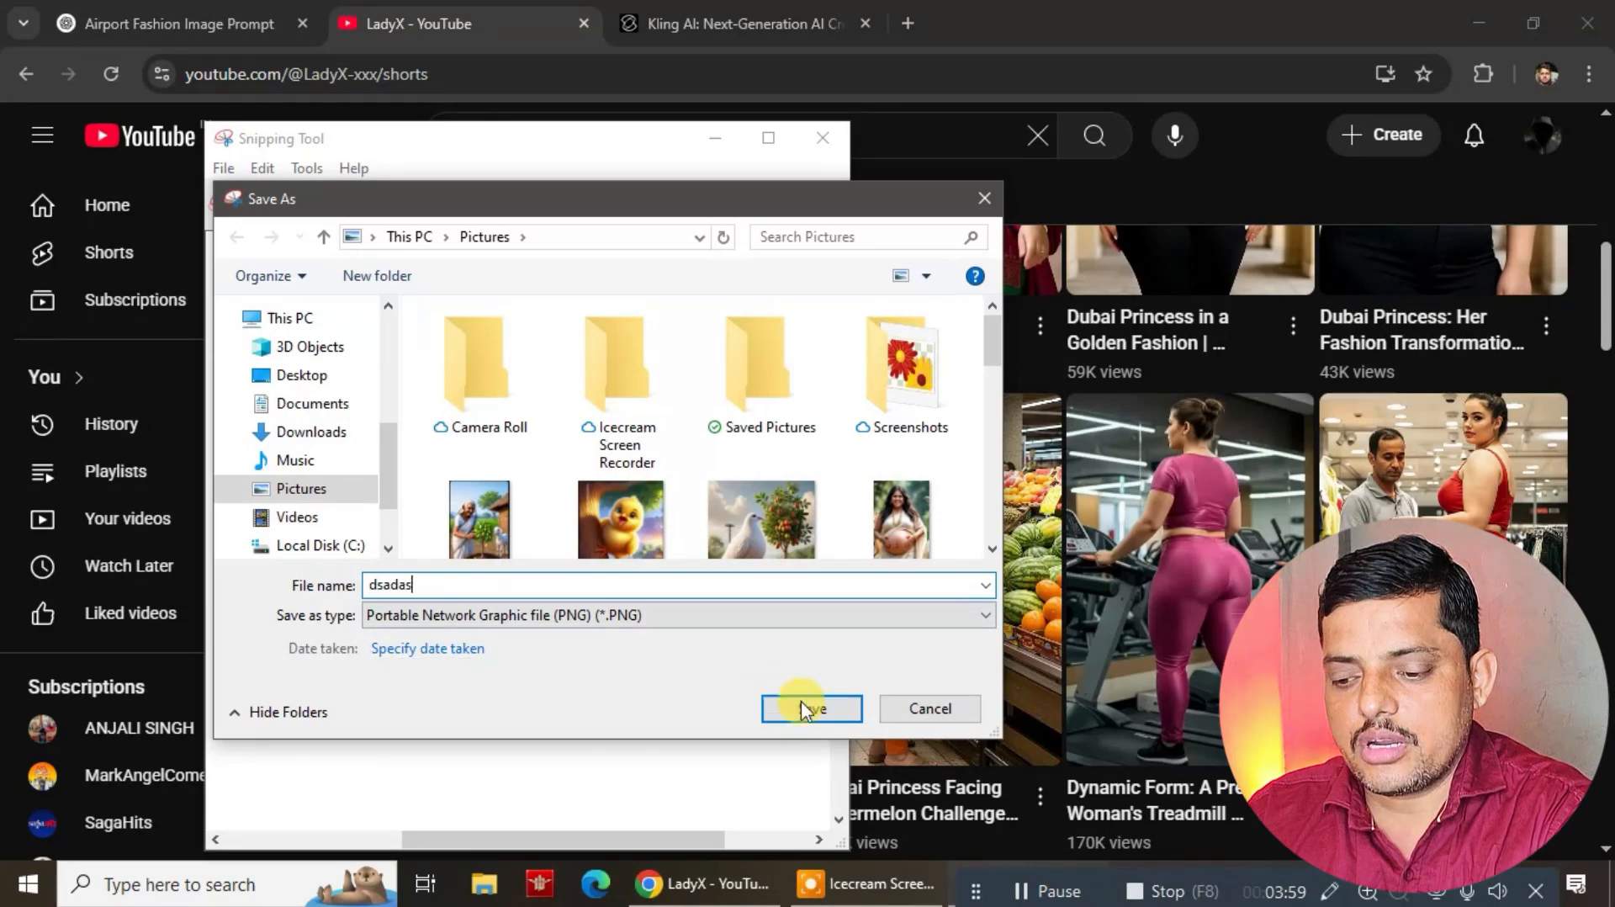
{"action": "left_click", "coordinate": [804, 704]}
Step: Switch to the ChatGPT conversation and attach dfdsf.PNG and dsadasdsad.PNG from the Pictures folder
{"action": "left_click", "coordinate": [138, 22]}
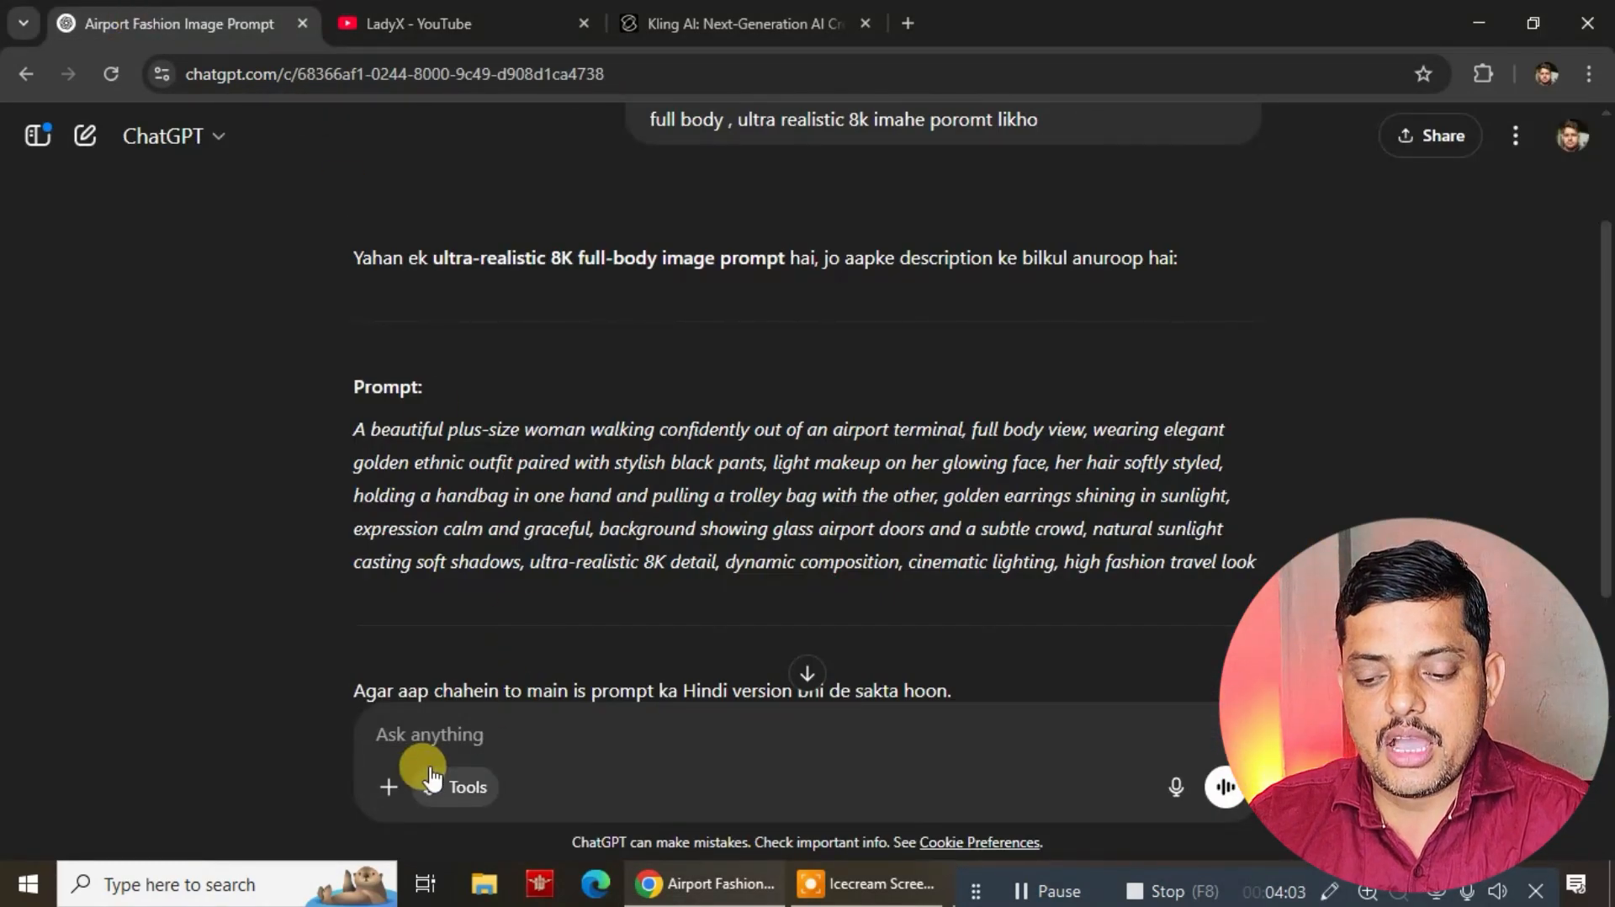
{"action": "left_click", "coordinate": [389, 787]}
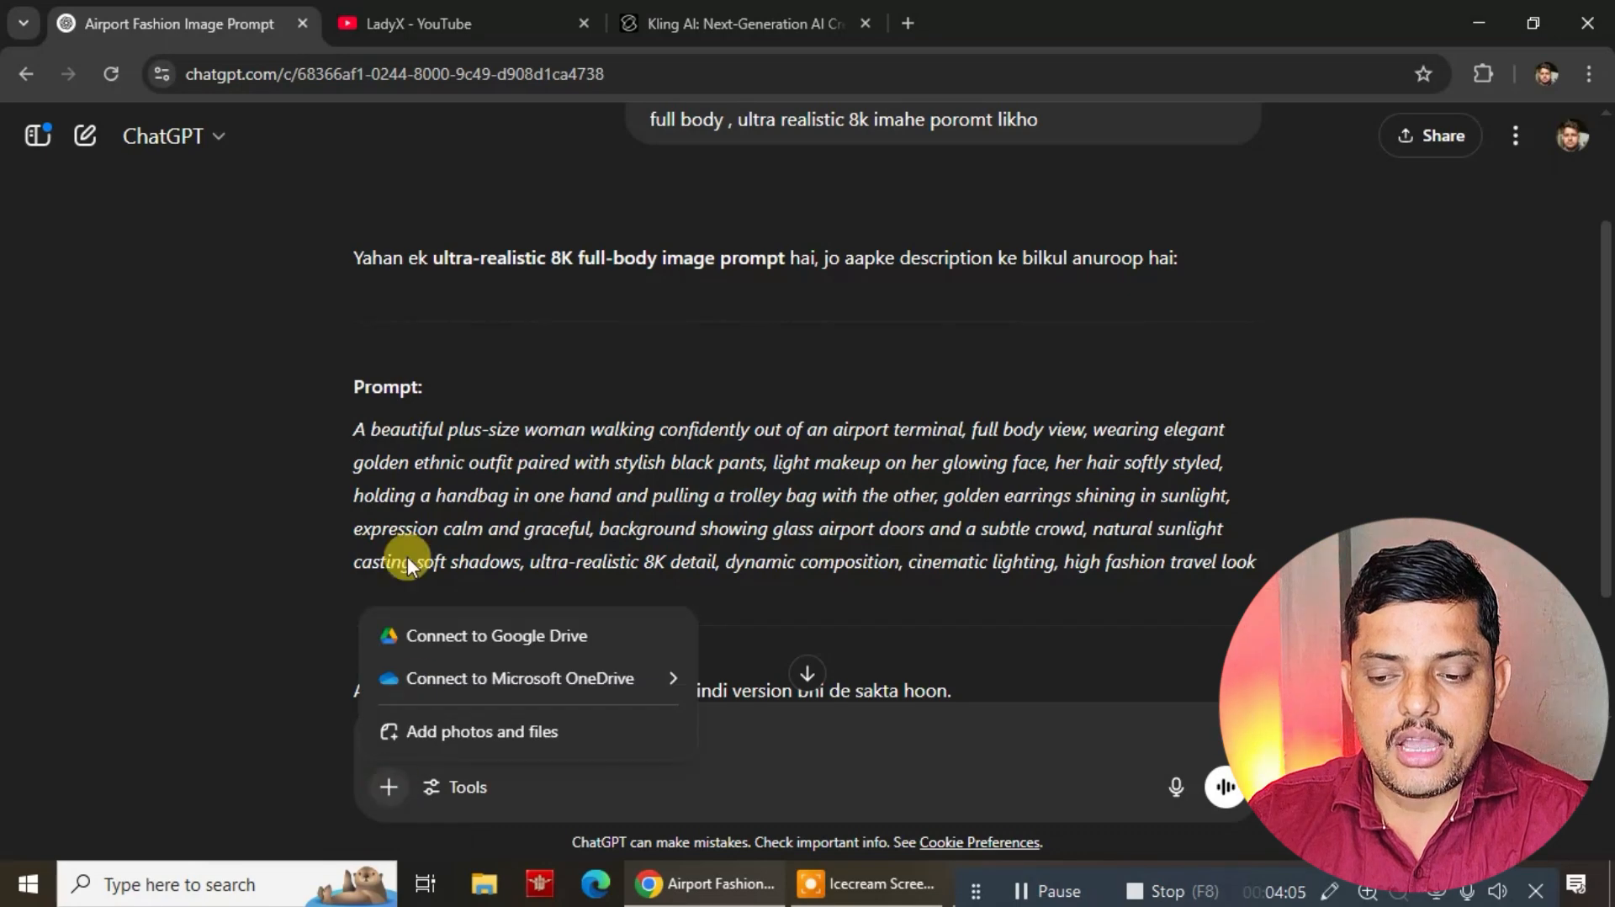
{"action": "left_click", "coordinate": [433, 738]}
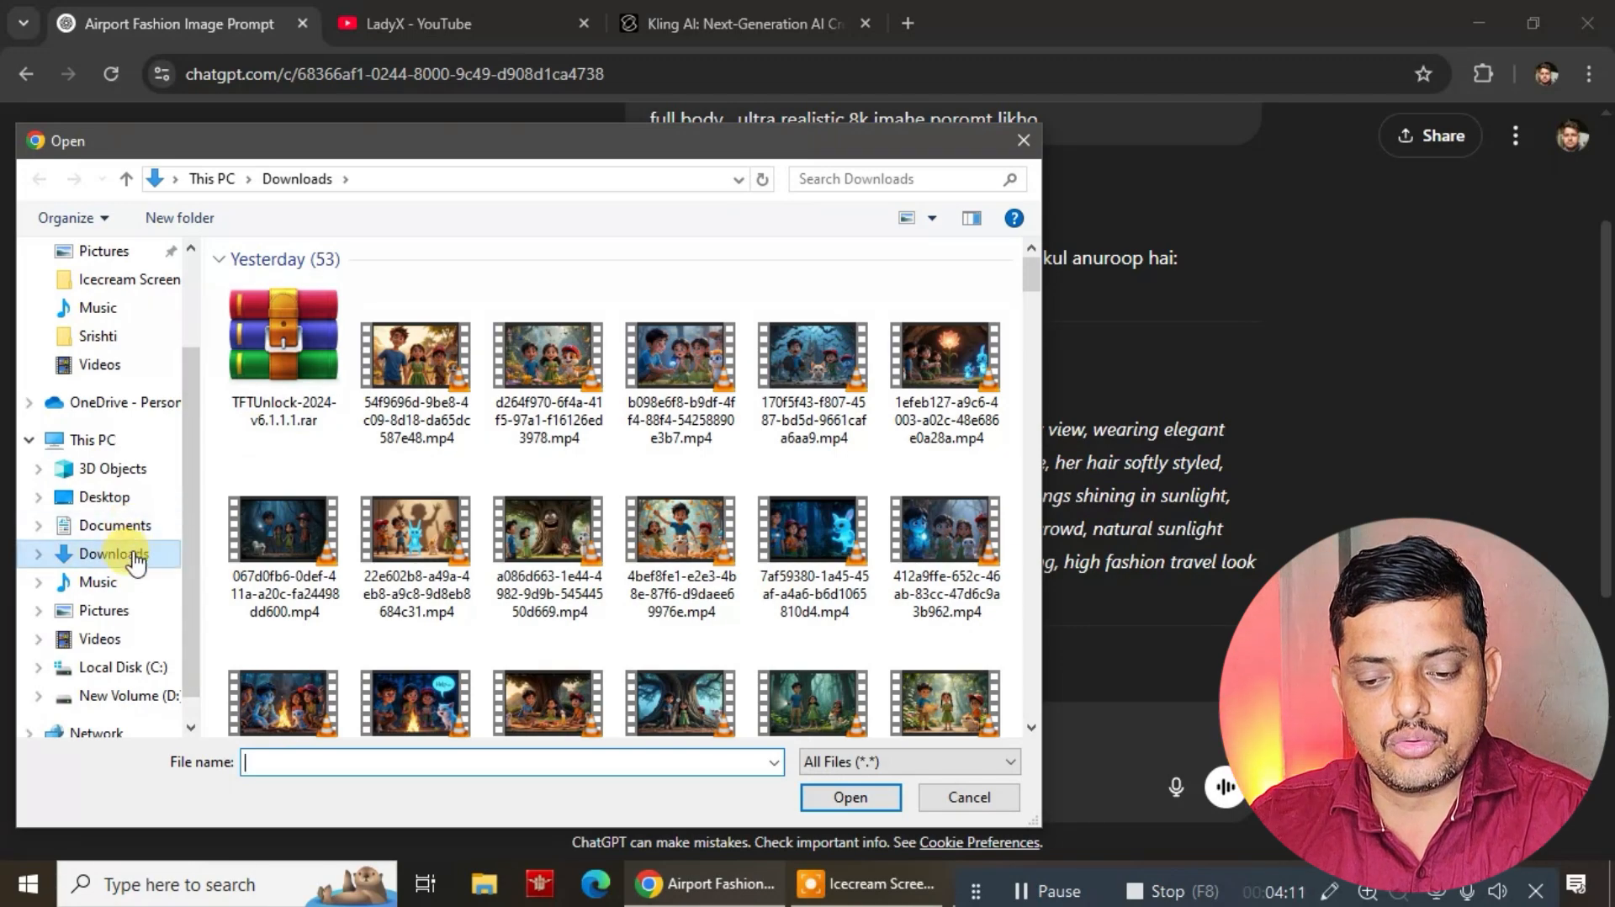
{"action": "left_click", "coordinate": [92, 611]}
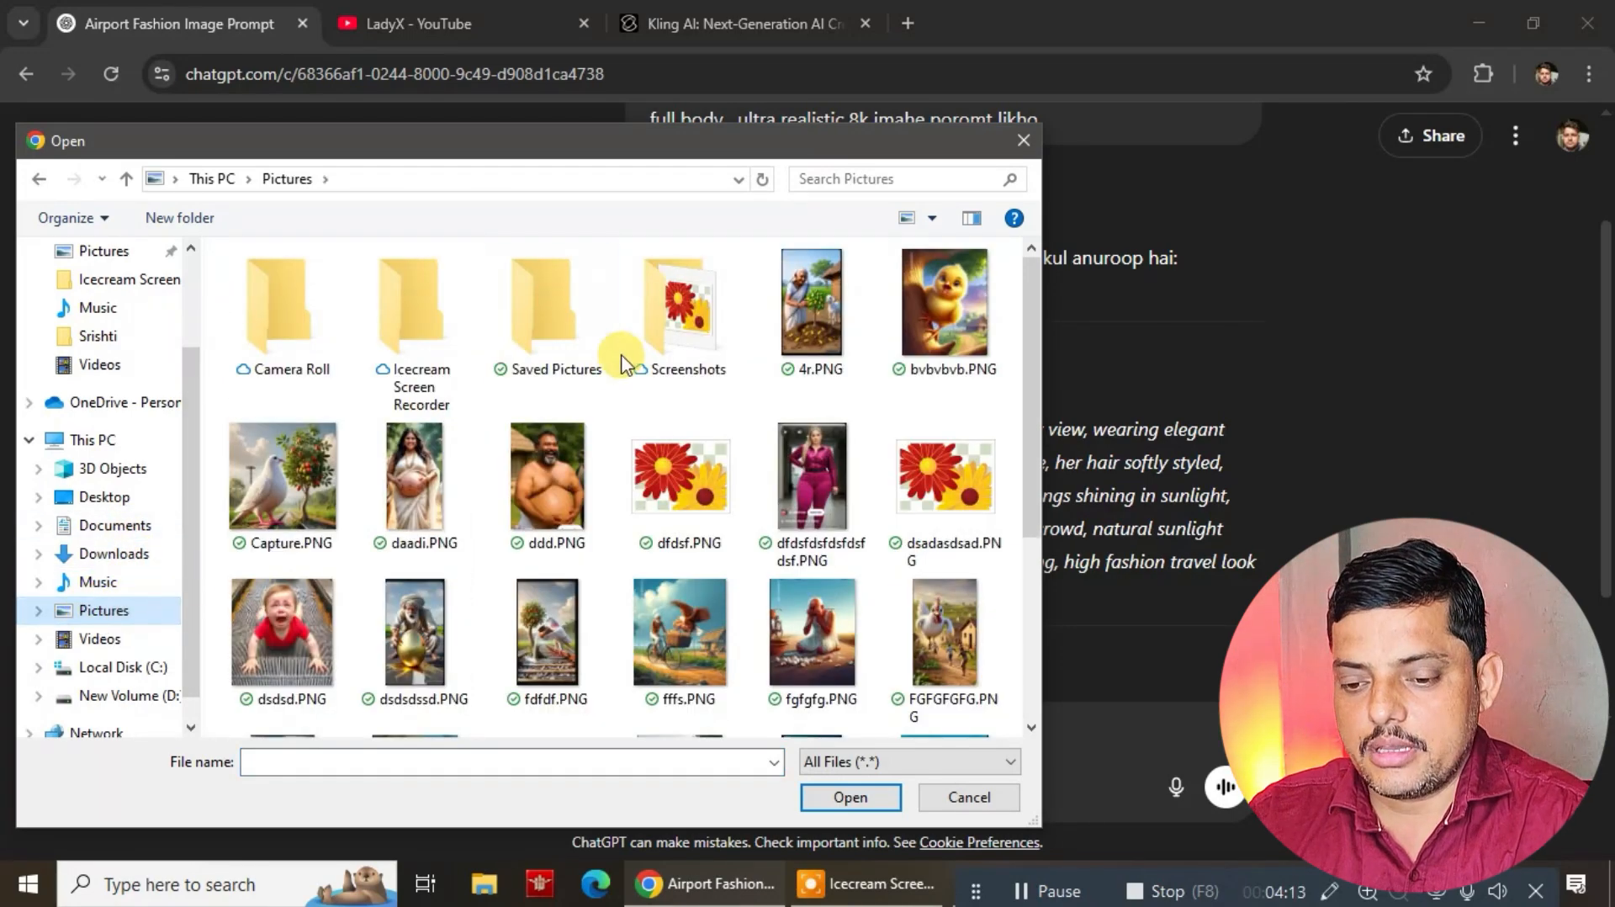
{"action": "scroll", "coordinate": [621, 364], "scroll_direction": "down", "scroll_amount": 3}
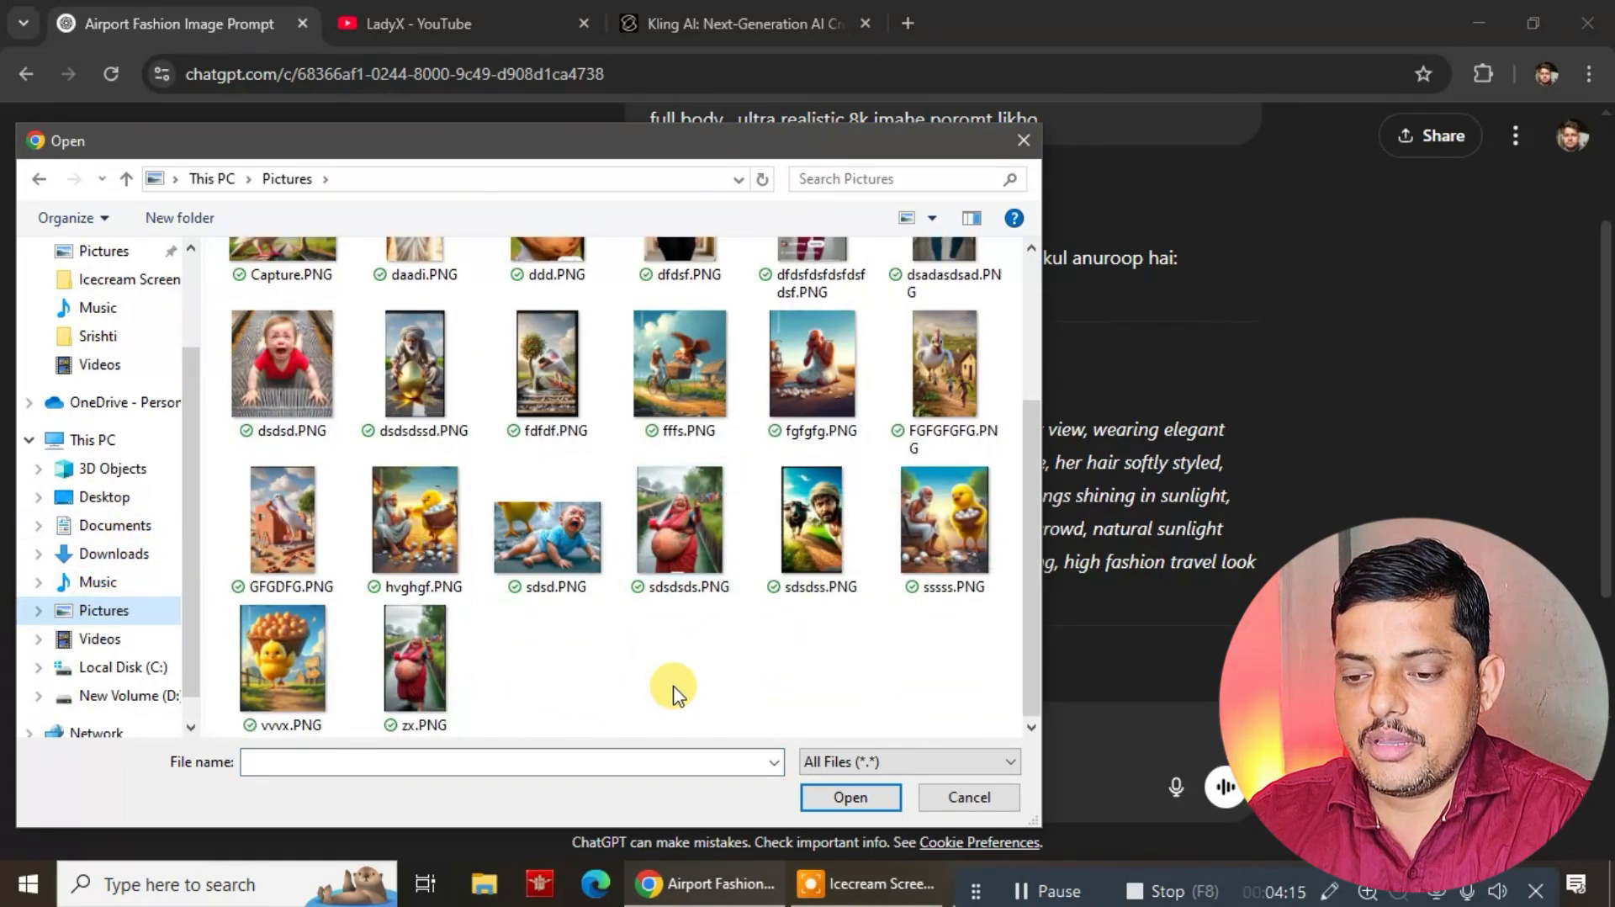
{"action": "scroll", "coordinate": [675, 691], "scroll_direction": "up", "scroll_amount": 3}
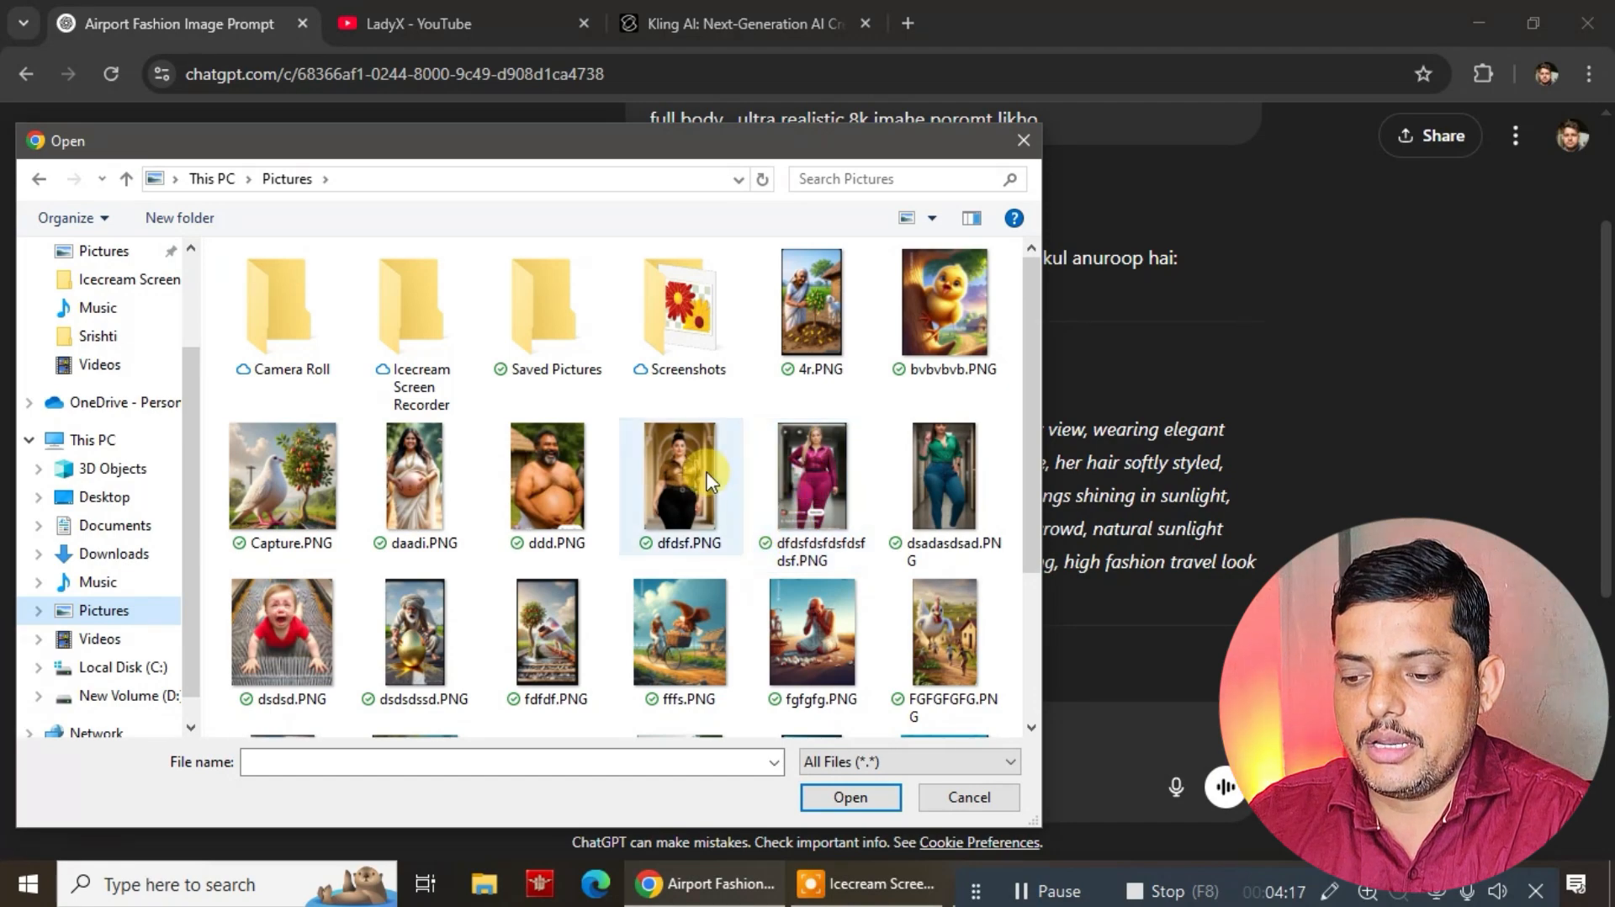
{"action": "left_click", "coordinate": [679, 475]}
{"action": "left_click", "coordinate": [935, 481], "text": "ctrl"}
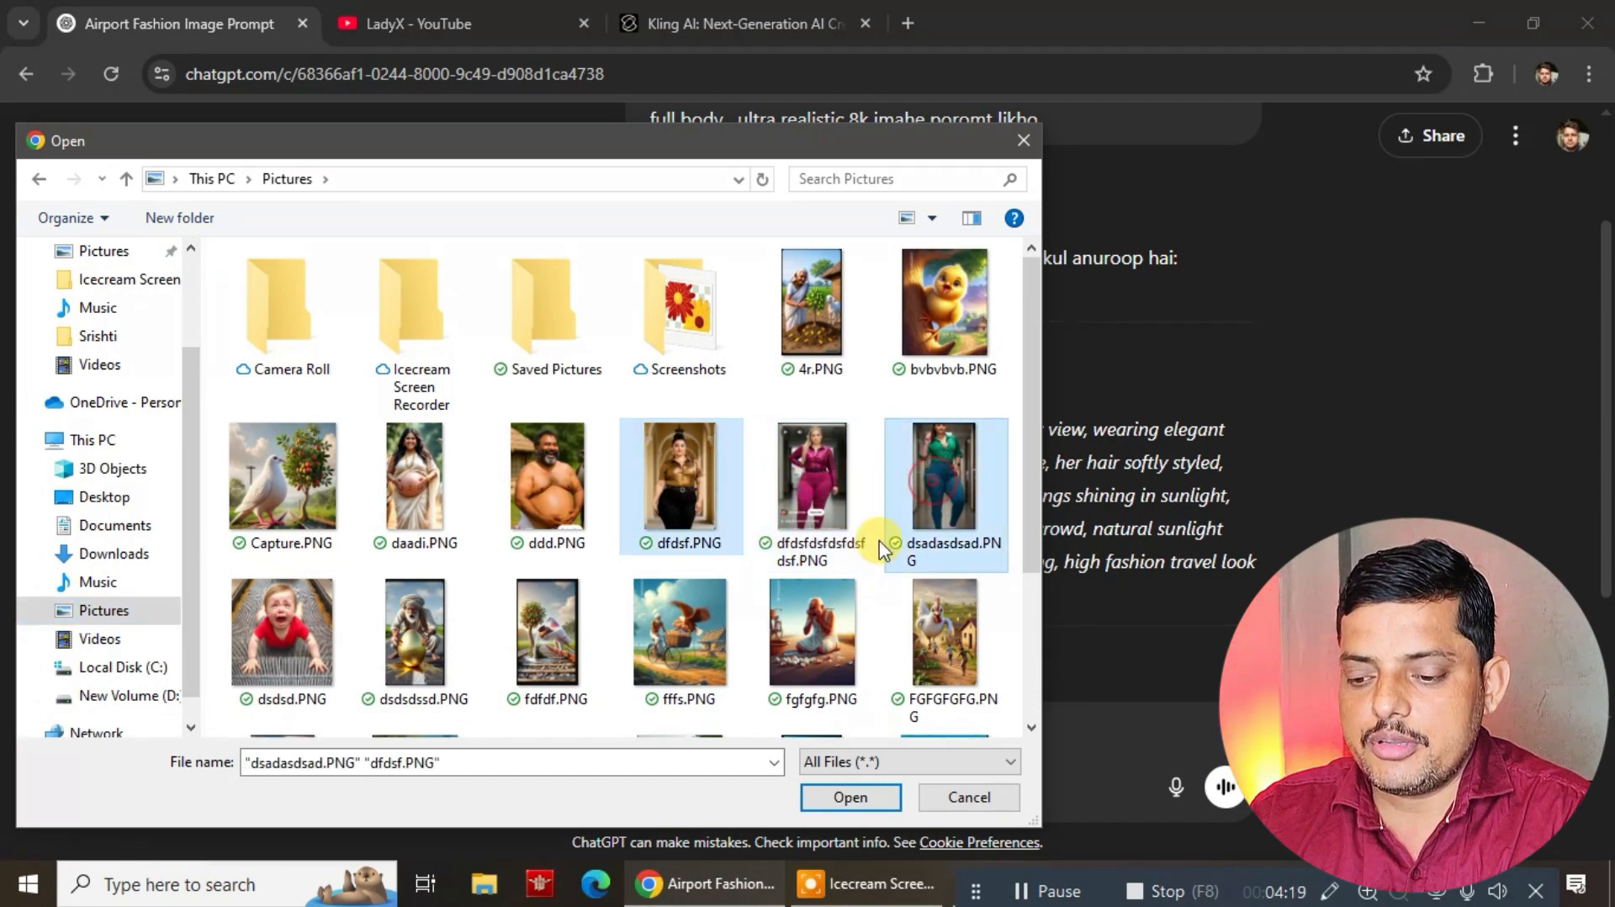
{"action": "left_click", "coordinate": [837, 793]}
Step: Send the attached images with the message "give me image prompt for this style image" and read the reply
{"action": "left_click", "coordinate": [425, 728]}
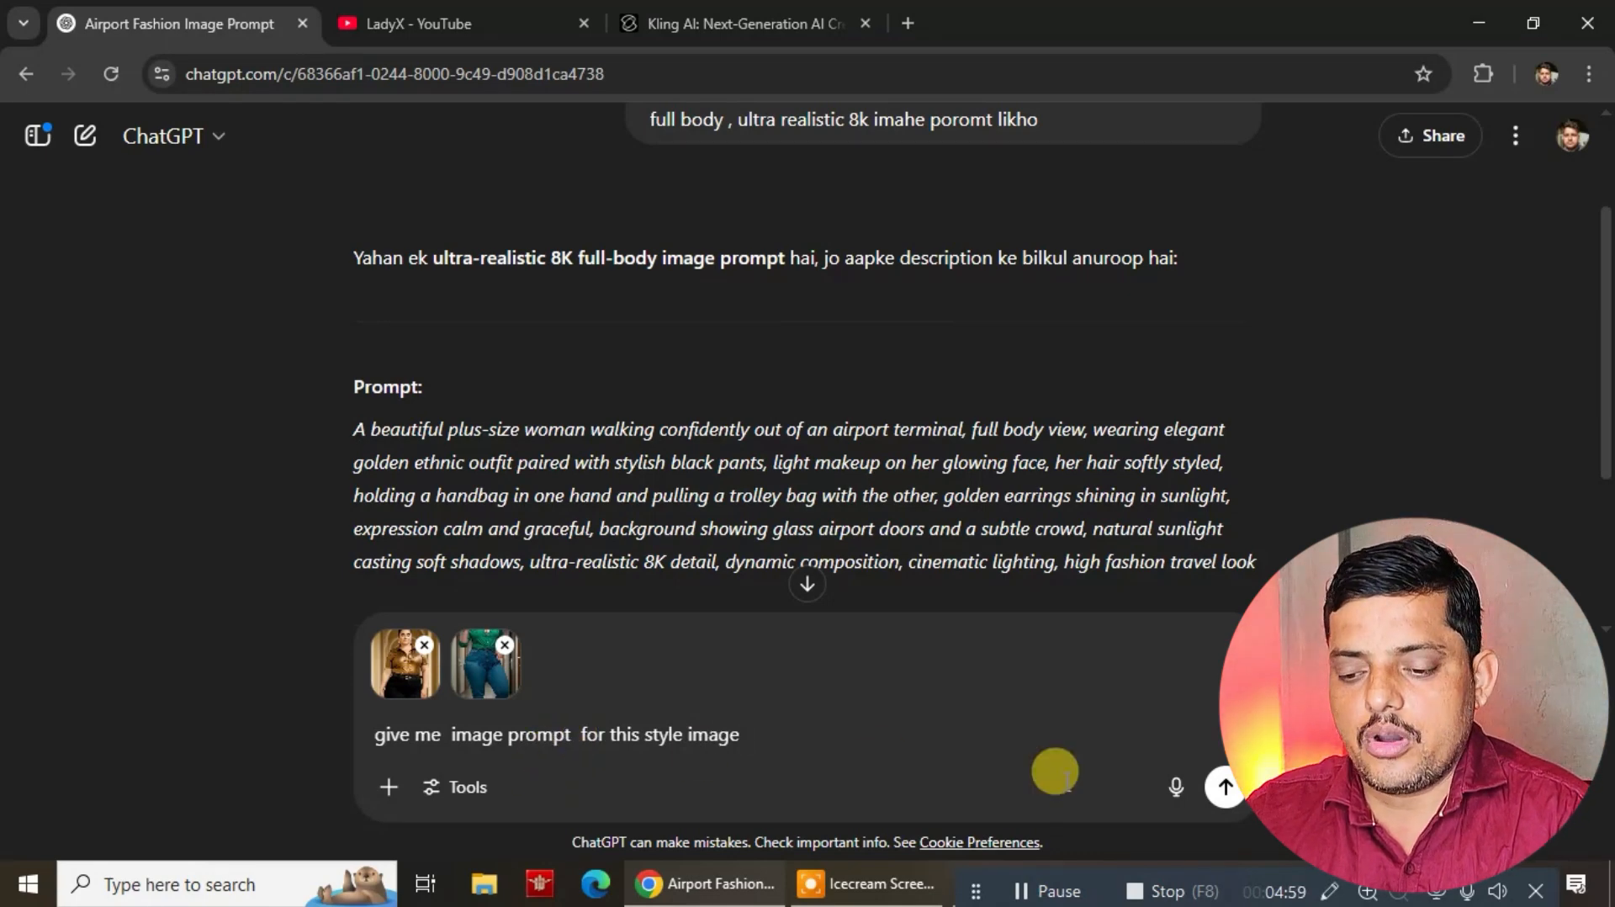
{"action": "left_click", "coordinate": [1224, 786]}
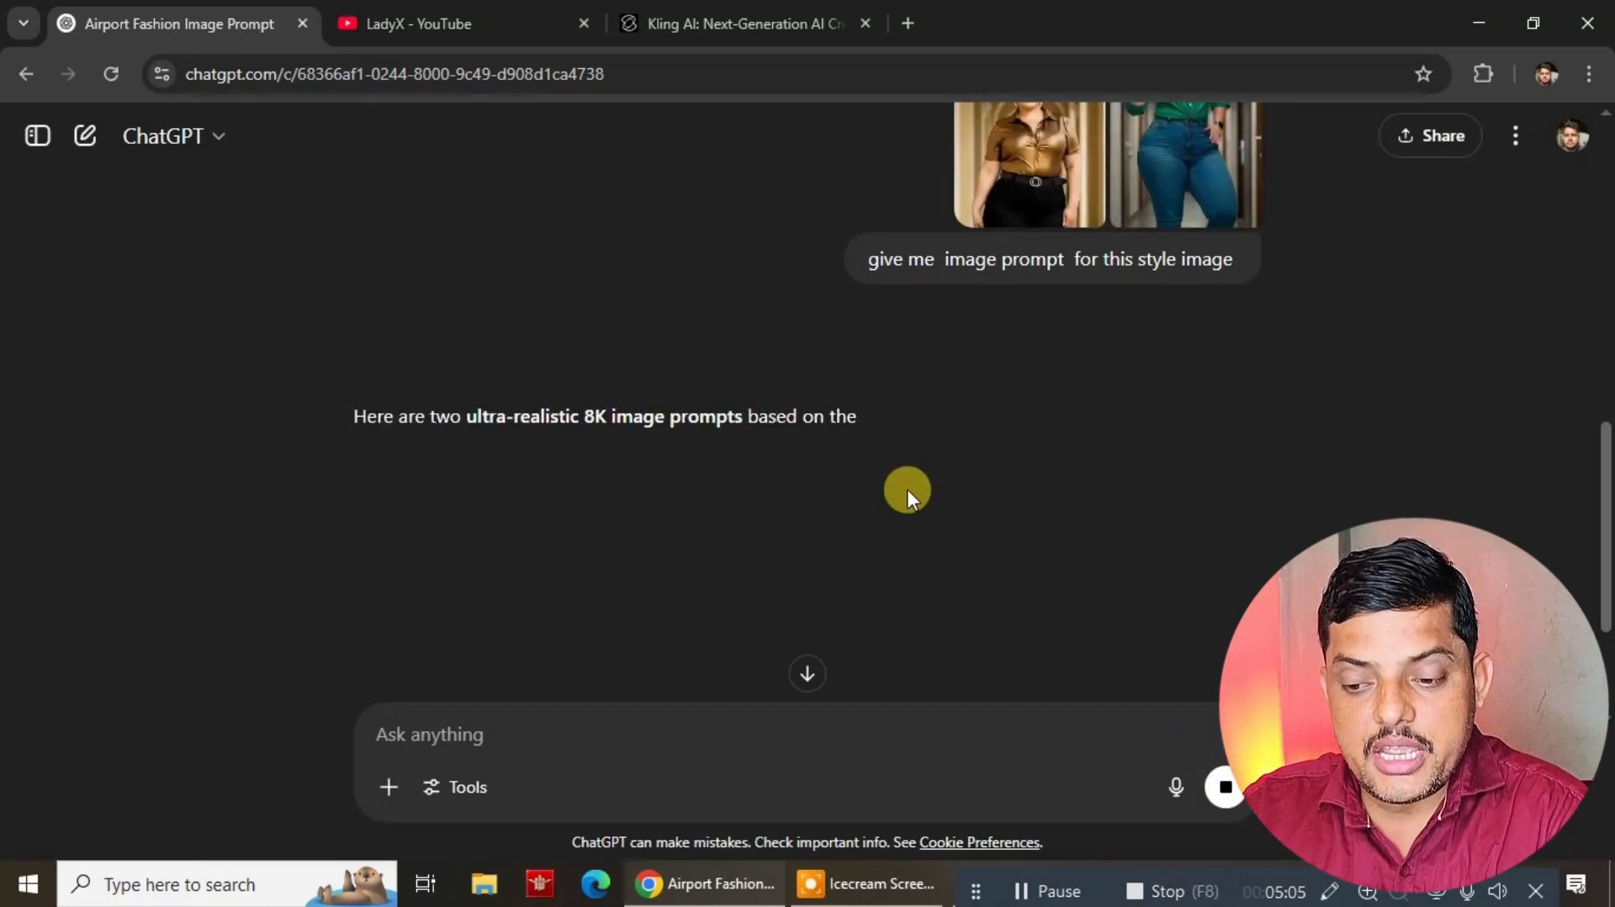
{"action": "scroll", "coordinate": [942, 506], "scroll_direction": "down", "scroll_amount": 2}
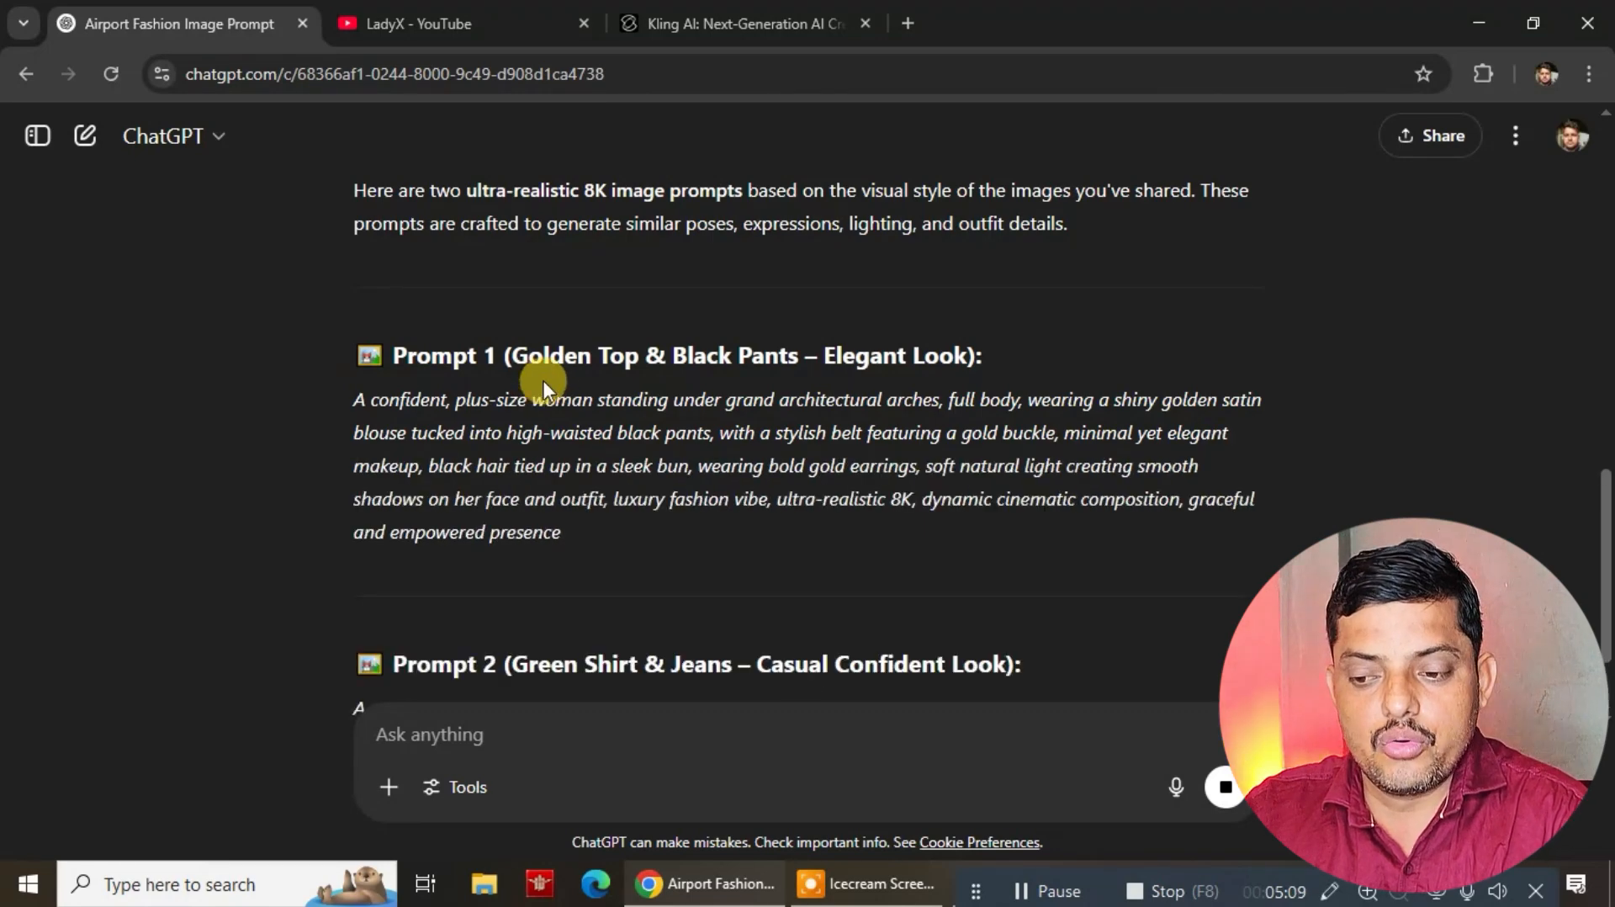
{"action": "scroll", "coordinate": [780, 417], "scroll_direction": "down", "scroll_amount": 2}
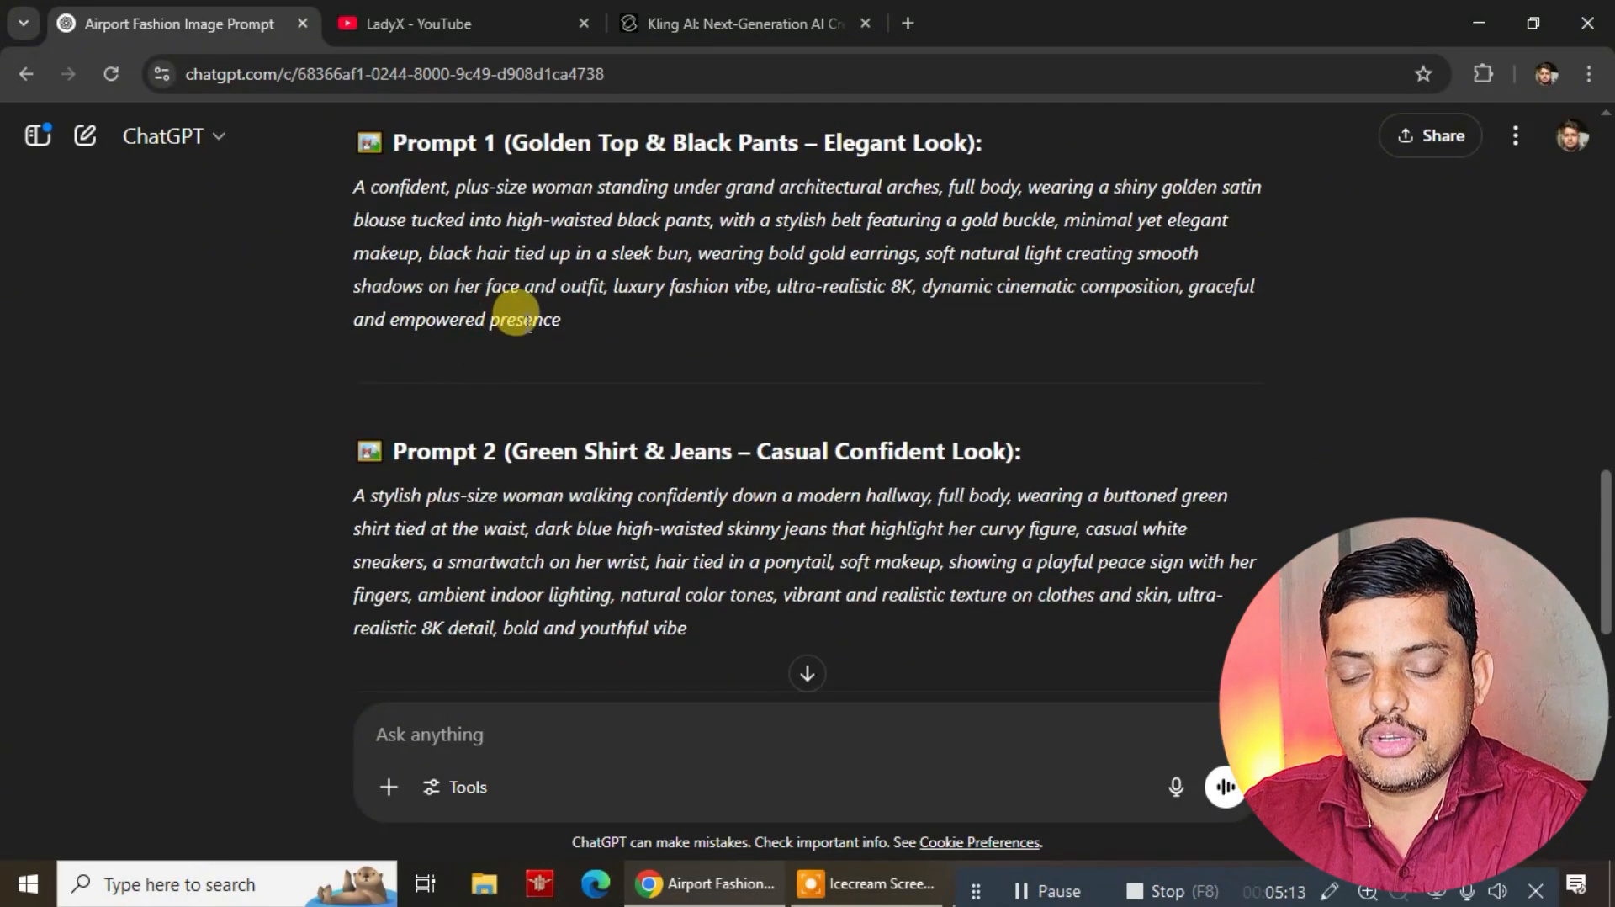
Step: Copy the full text of the first generated prompt, describing the woman walking out of an airport terminal
{"action": "scroll", "coordinate": [475, 345], "scroll_direction": "up", "scroll_amount": 10}
{"action": "scroll", "coordinate": [471, 345], "scroll_direction": "up", "scroll_amount": 3}
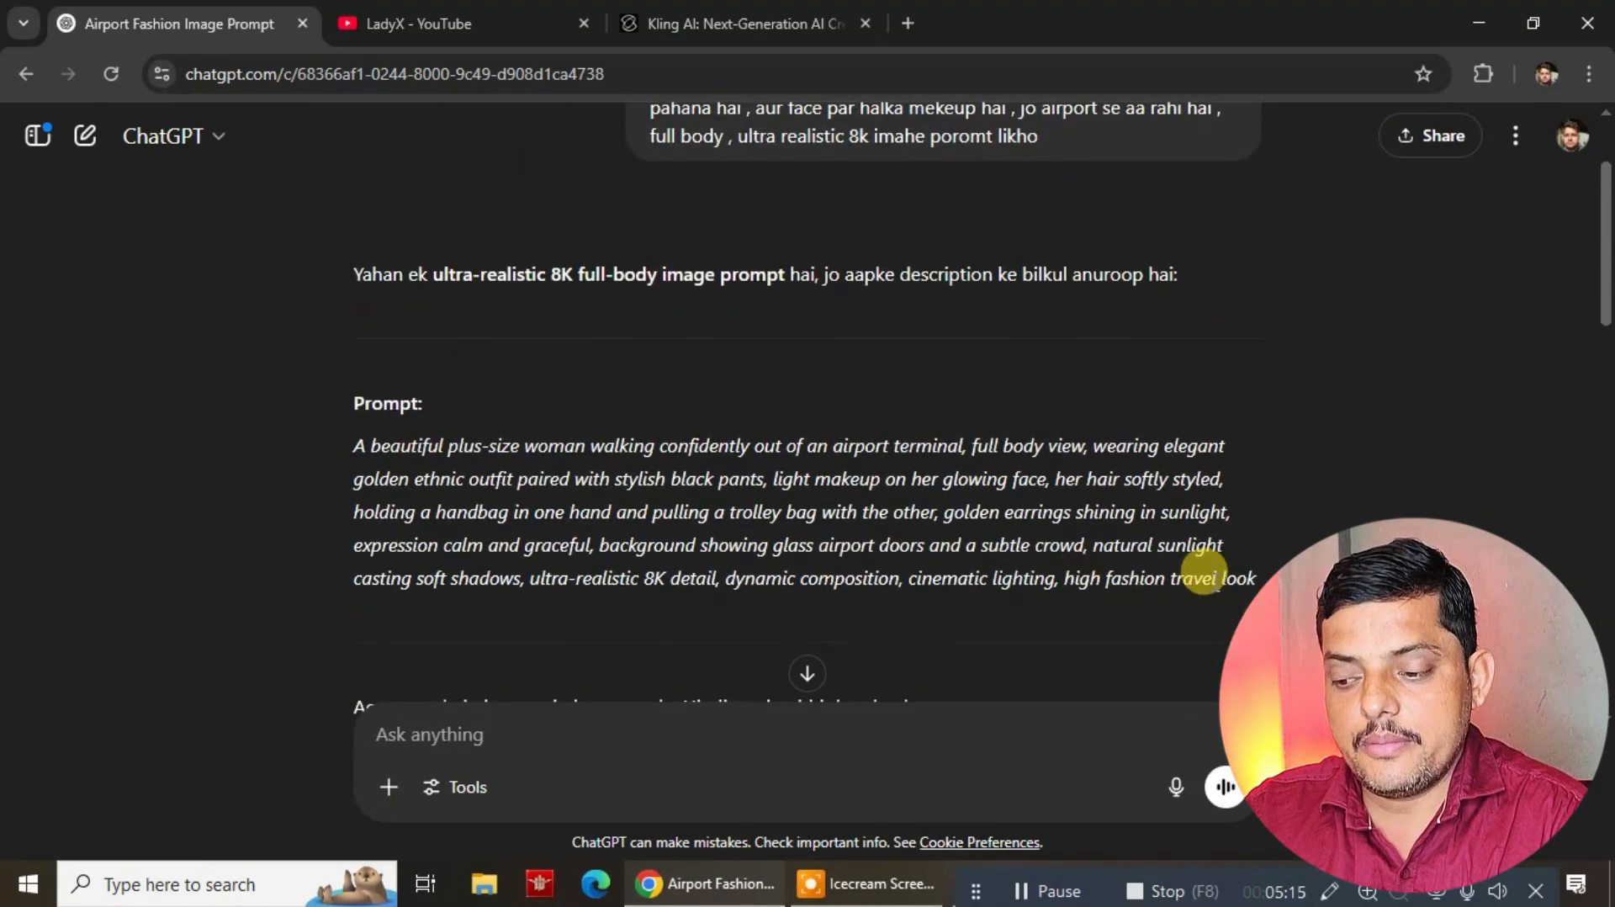
{"action": "left_click_drag", "start_coordinate": [1255, 578], "coordinate": [280, 465]}
{"action": "key", "text": "ctrl+c"}
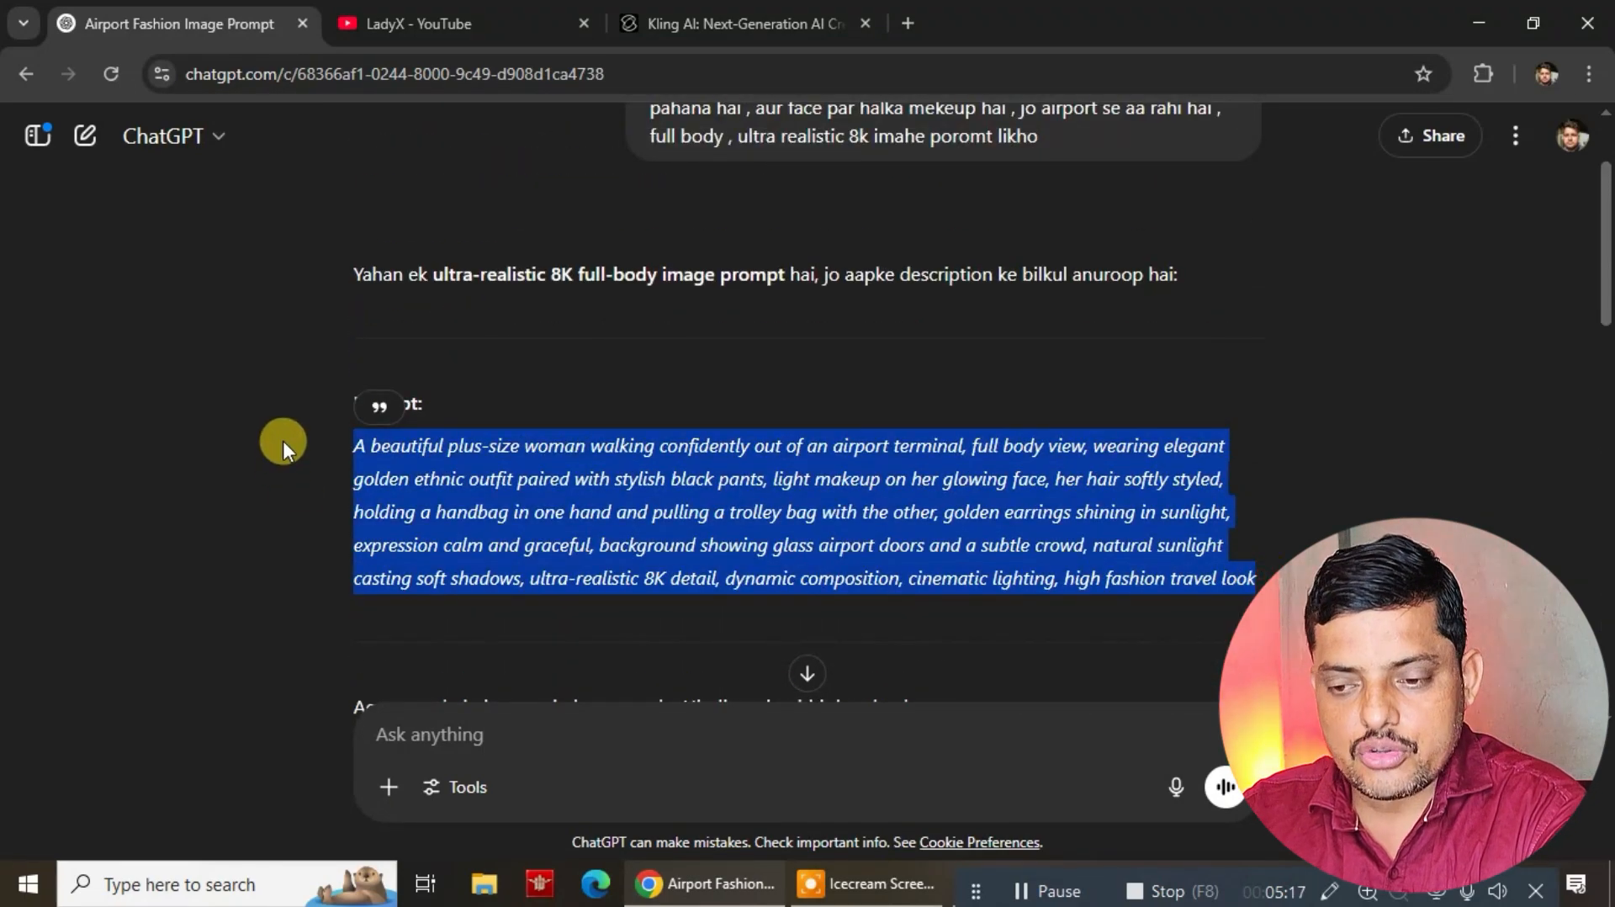
Step: Open PicLumen in a new browser tab and claim the daily reward of free Lumens
{"action": "left_click", "coordinate": [905, 24]}
{"action": "left_click", "coordinate": [751, 71]}
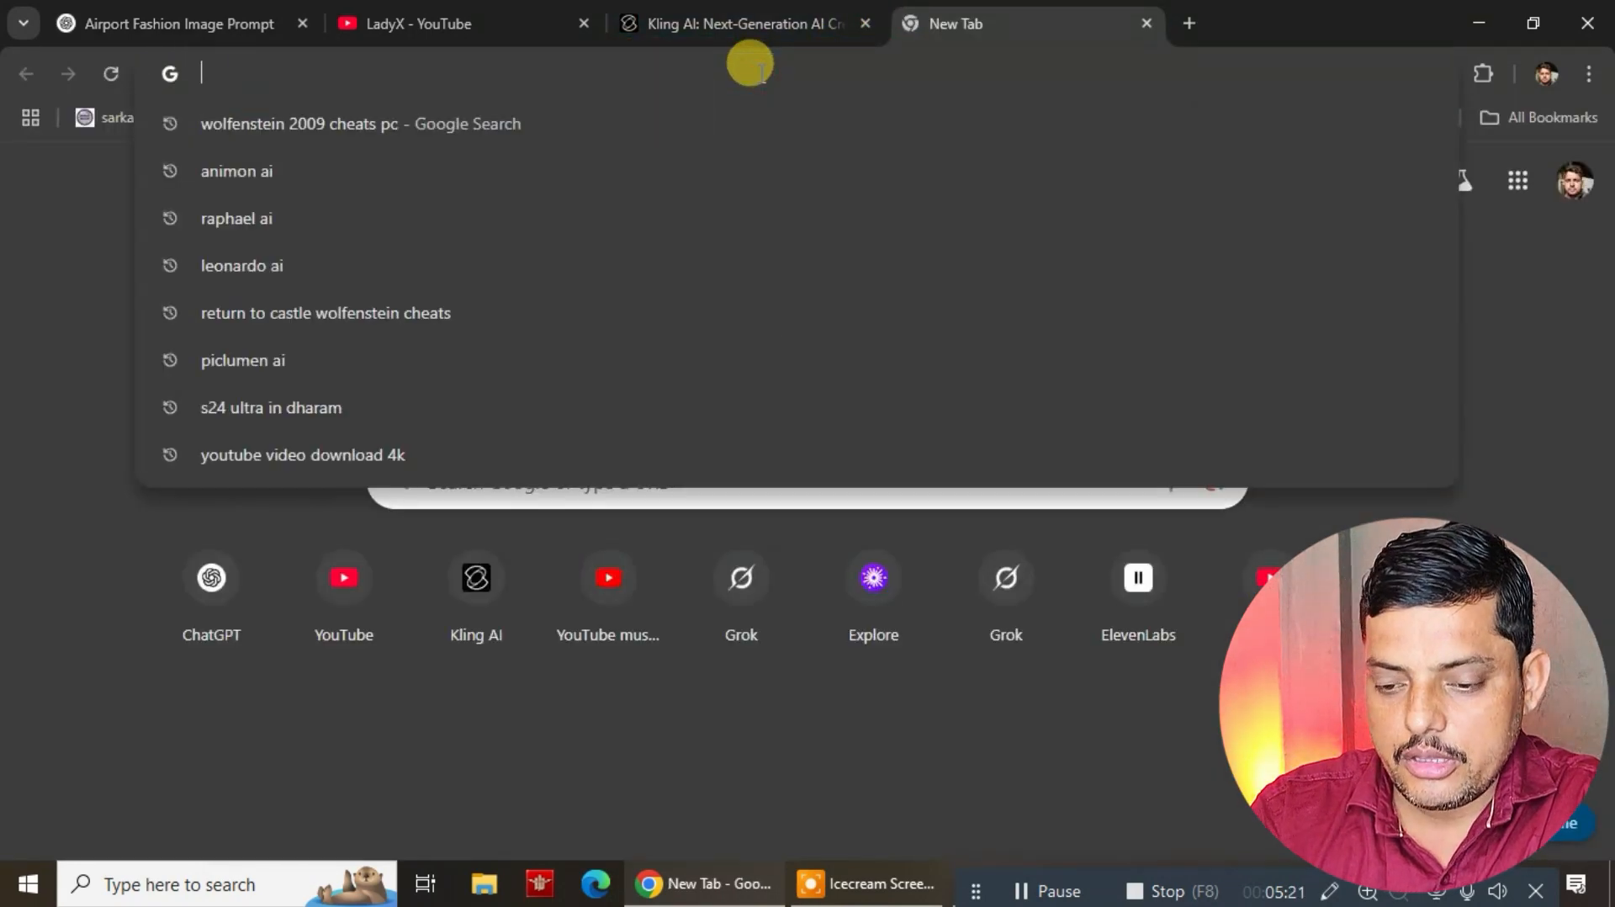
{"action": "type", "text": "pic"}
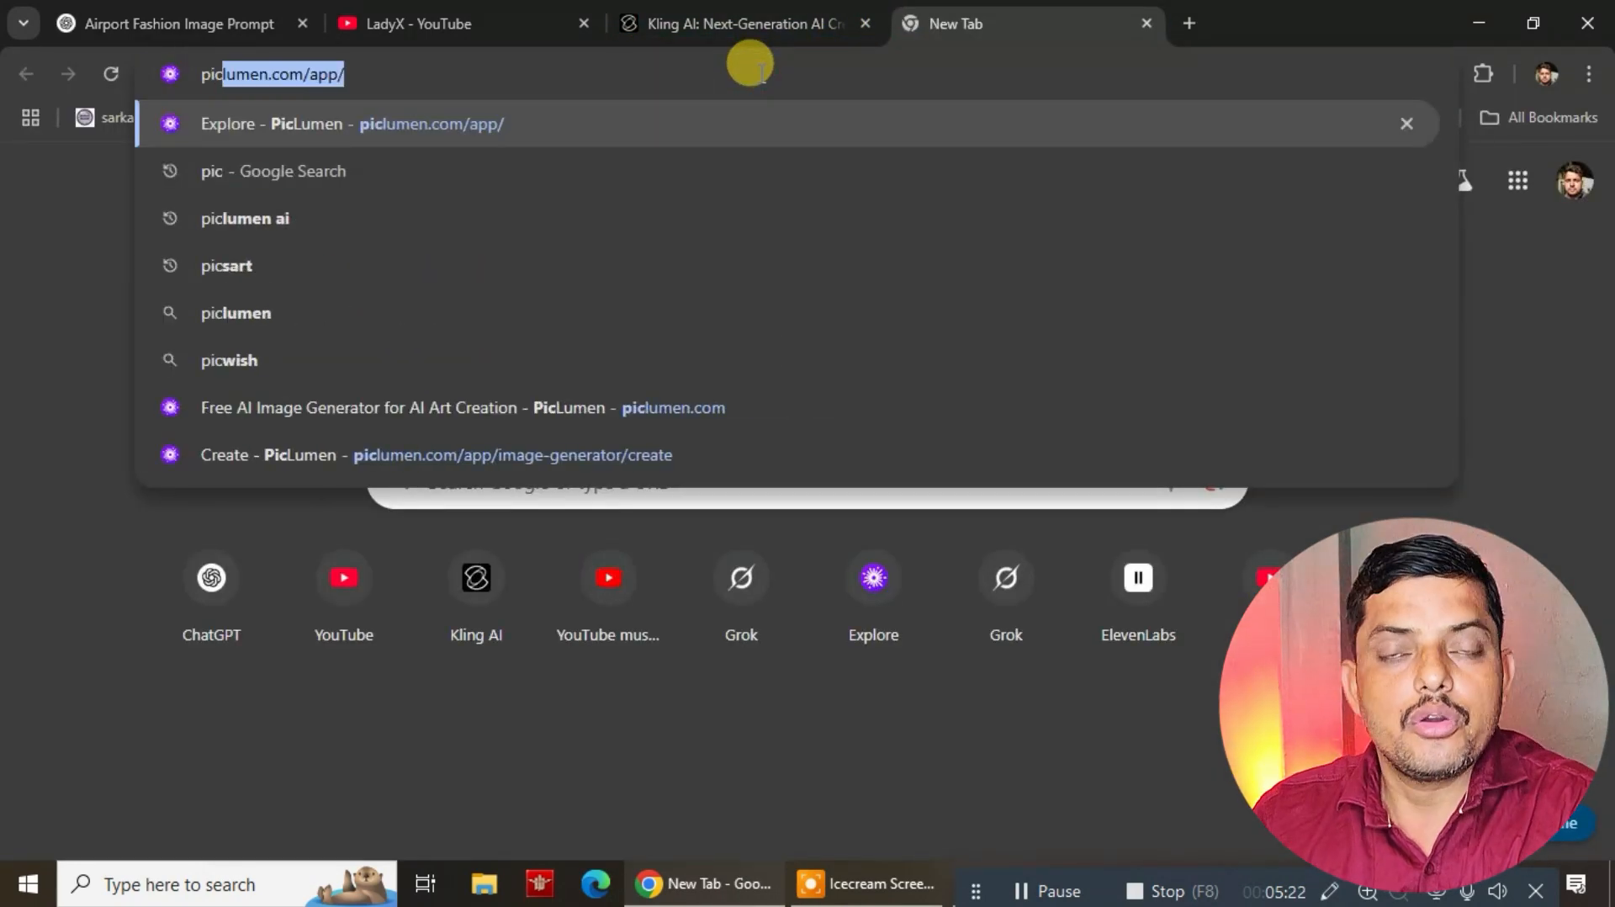
{"action": "left_click", "coordinate": [335, 129]}
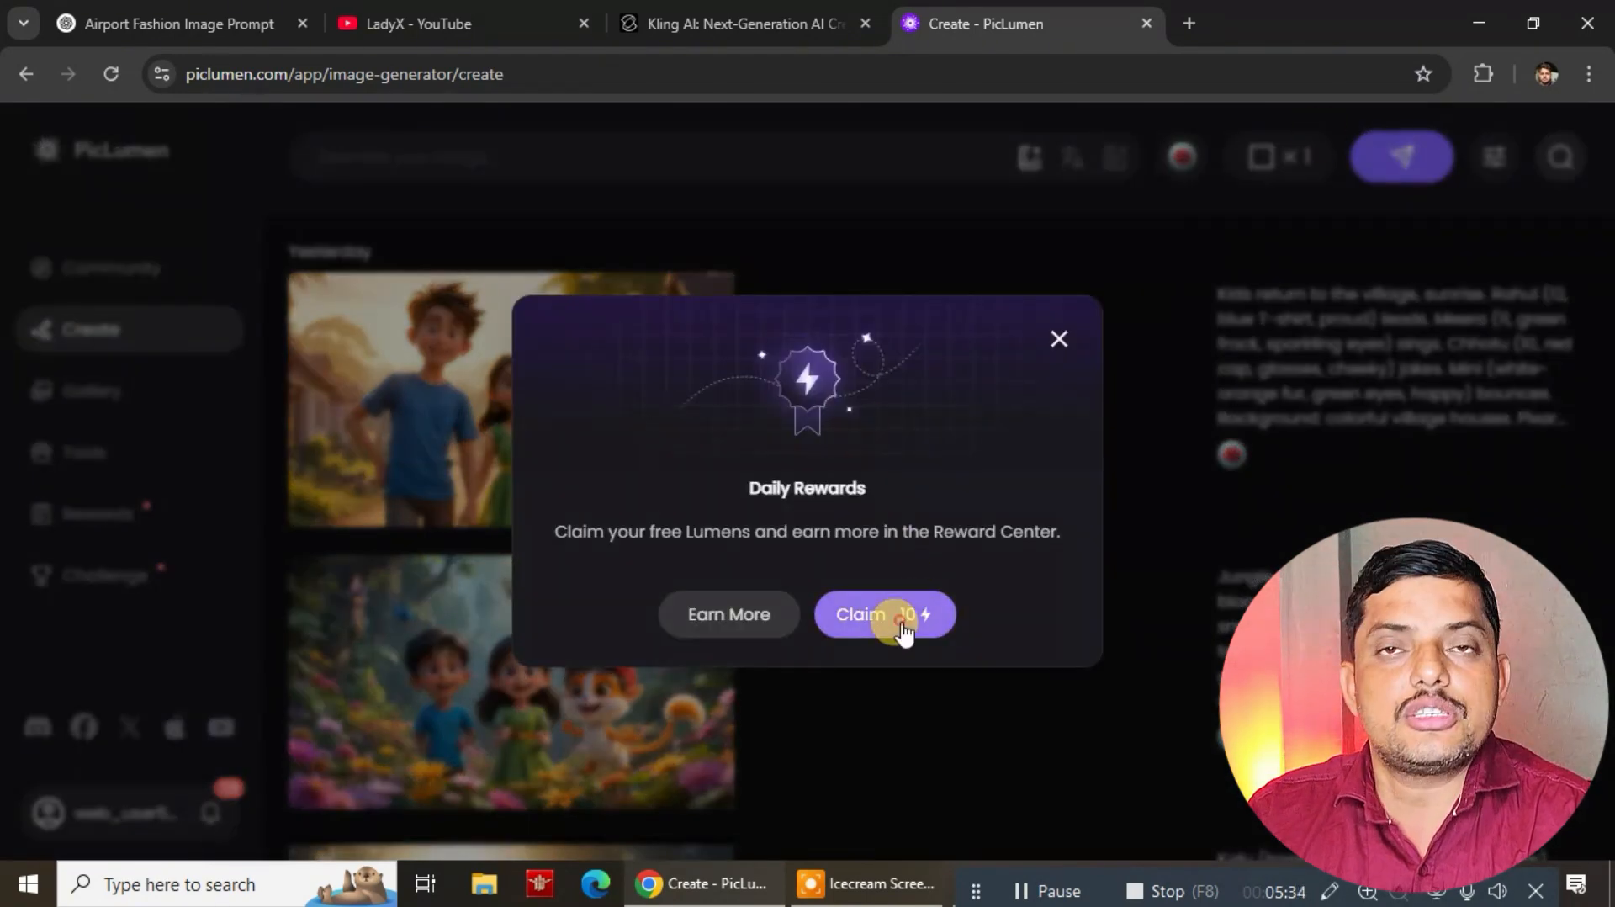
{"action": "left_click", "coordinate": [883, 610]}
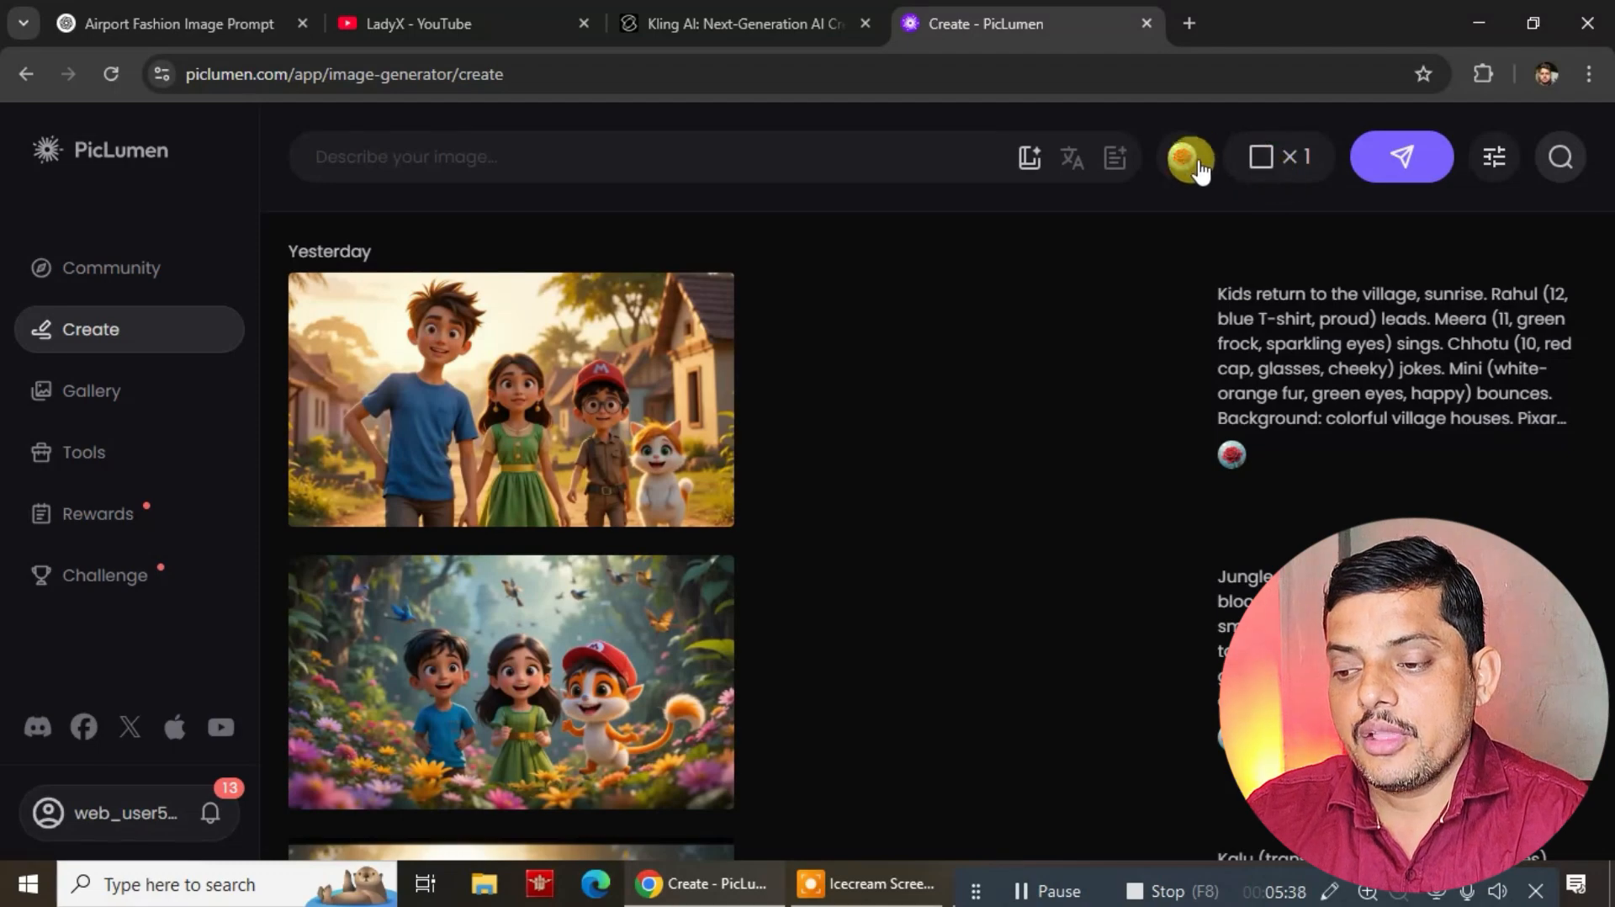
Step: Generate an image from the copied airport terminal prompt with the aspect ratio set to 9:16
{"action": "left_click", "coordinate": [535, 156]}
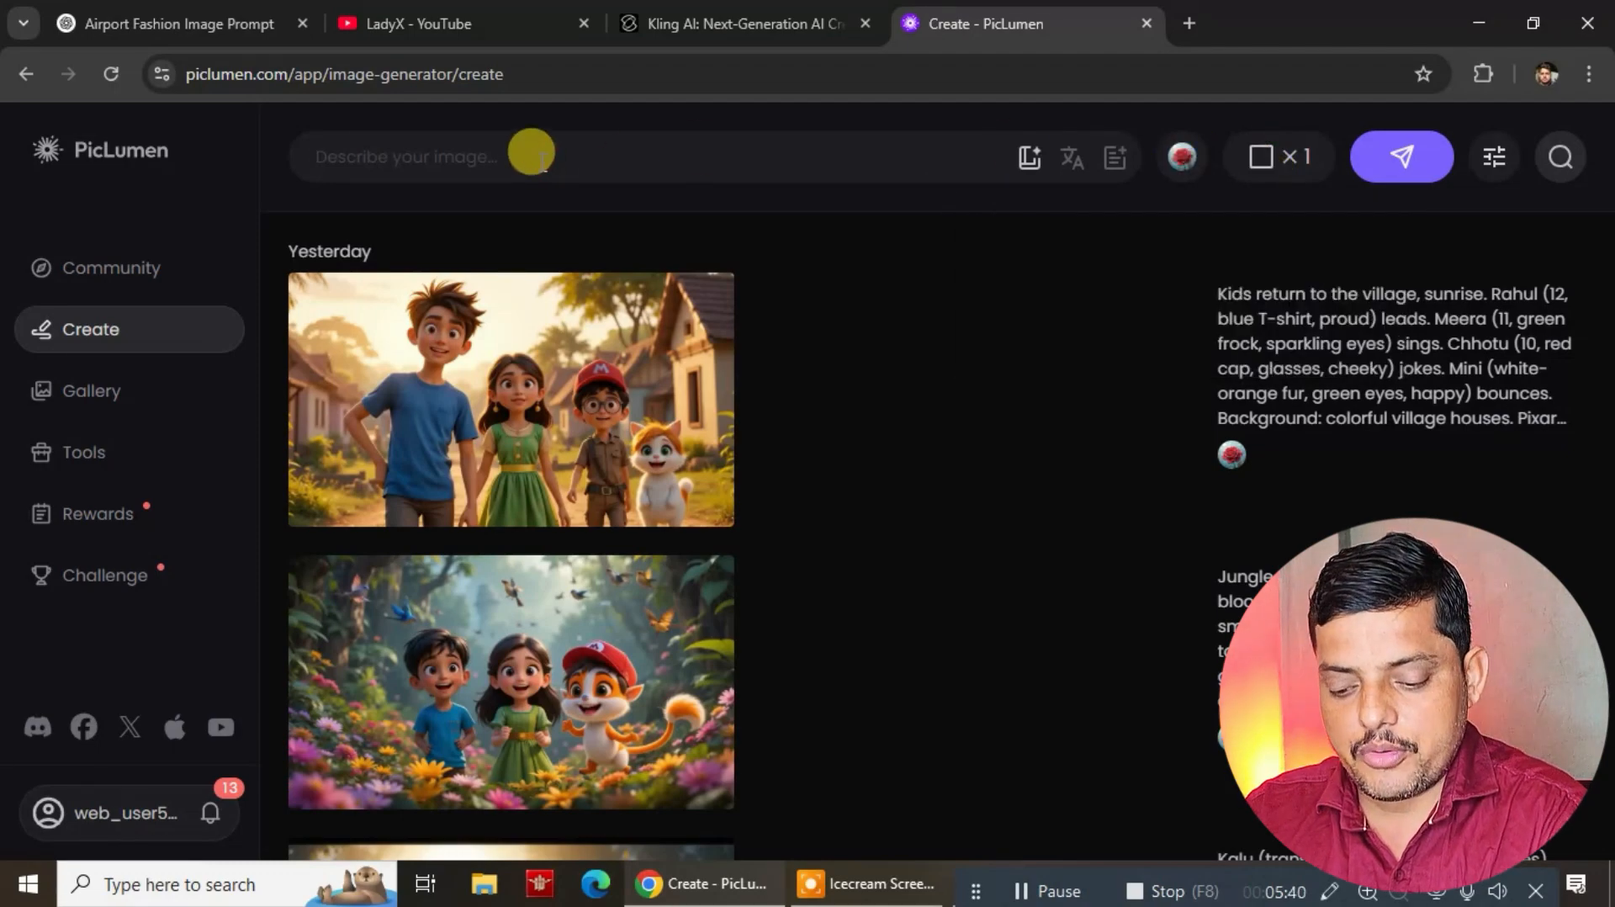
{"action": "key", "text": "ctrl+v"}
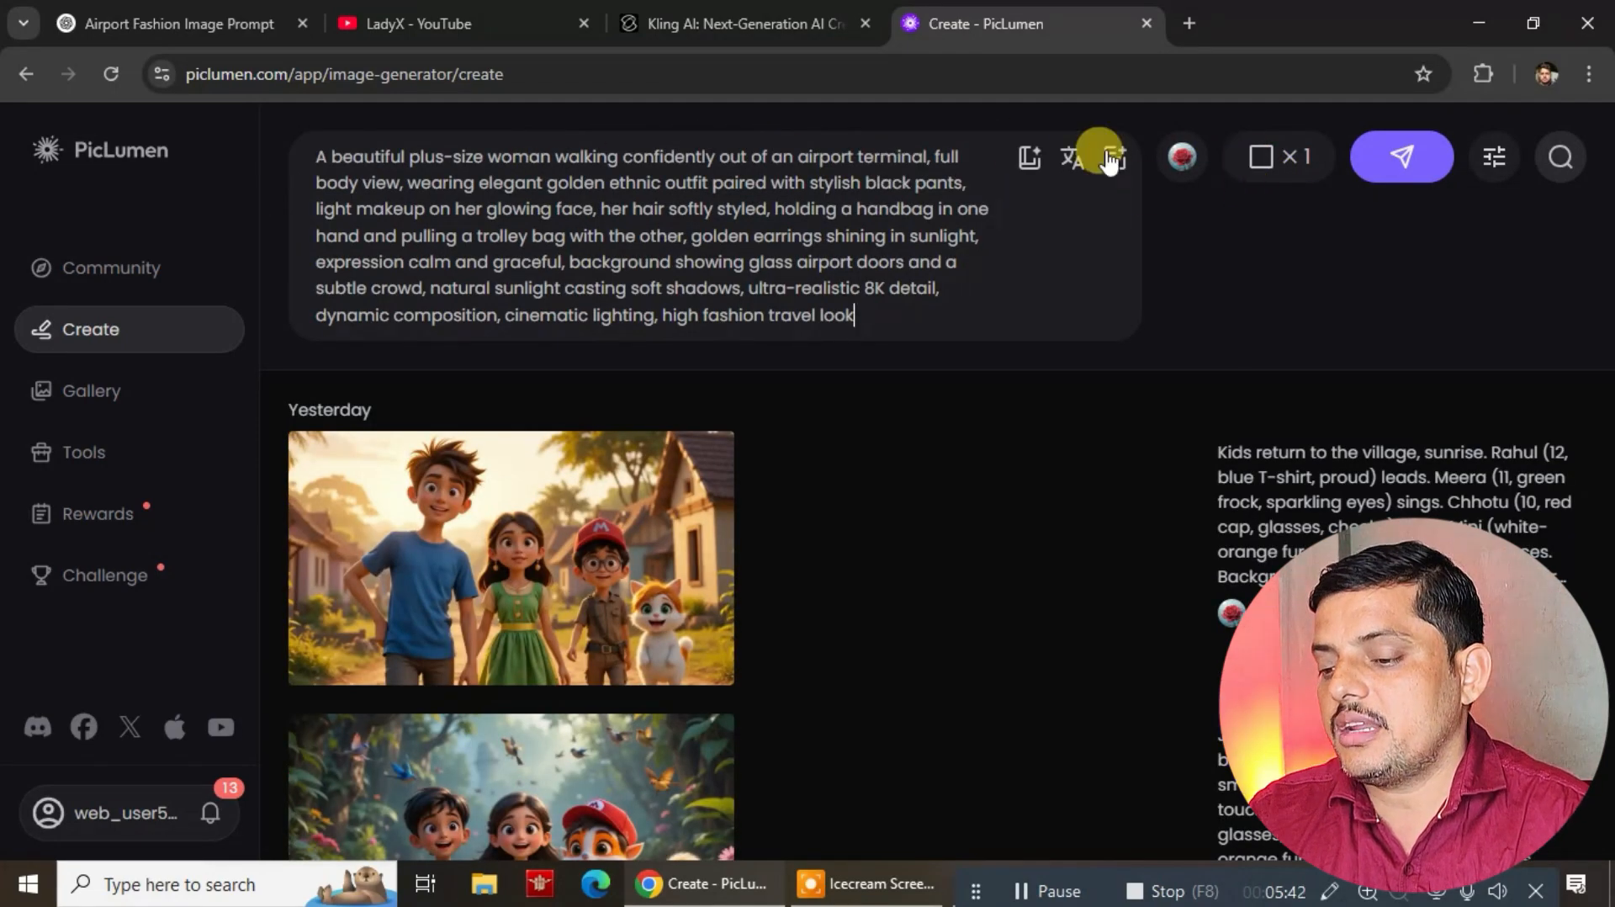
{"action": "left_click", "coordinate": [1183, 159]}
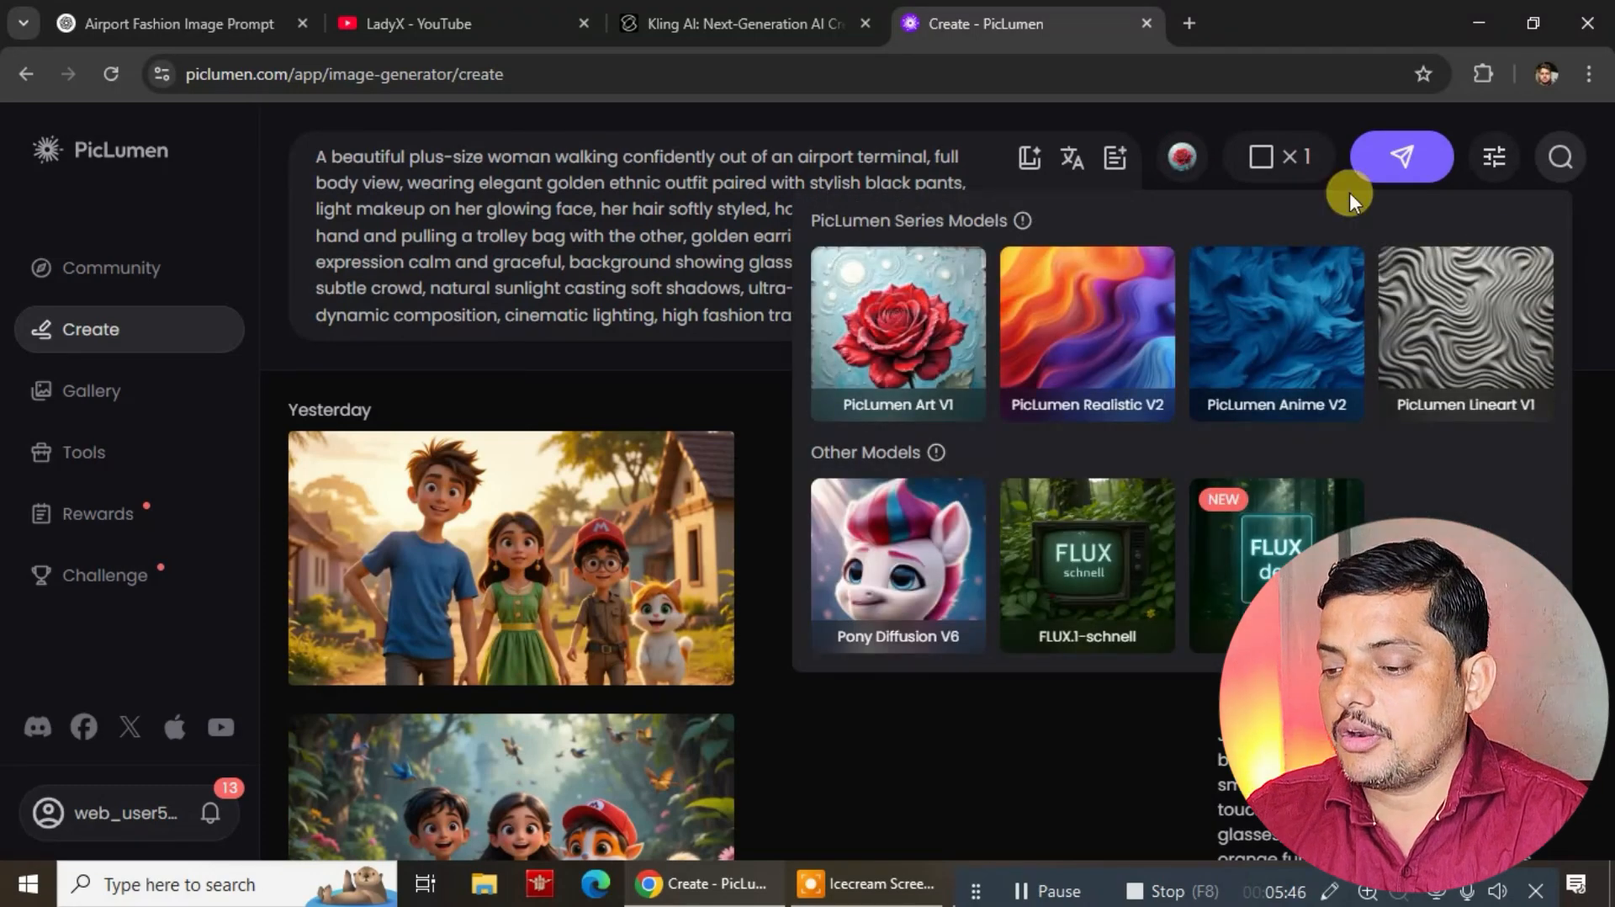
{"action": "left_click", "coordinate": [1261, 160]}
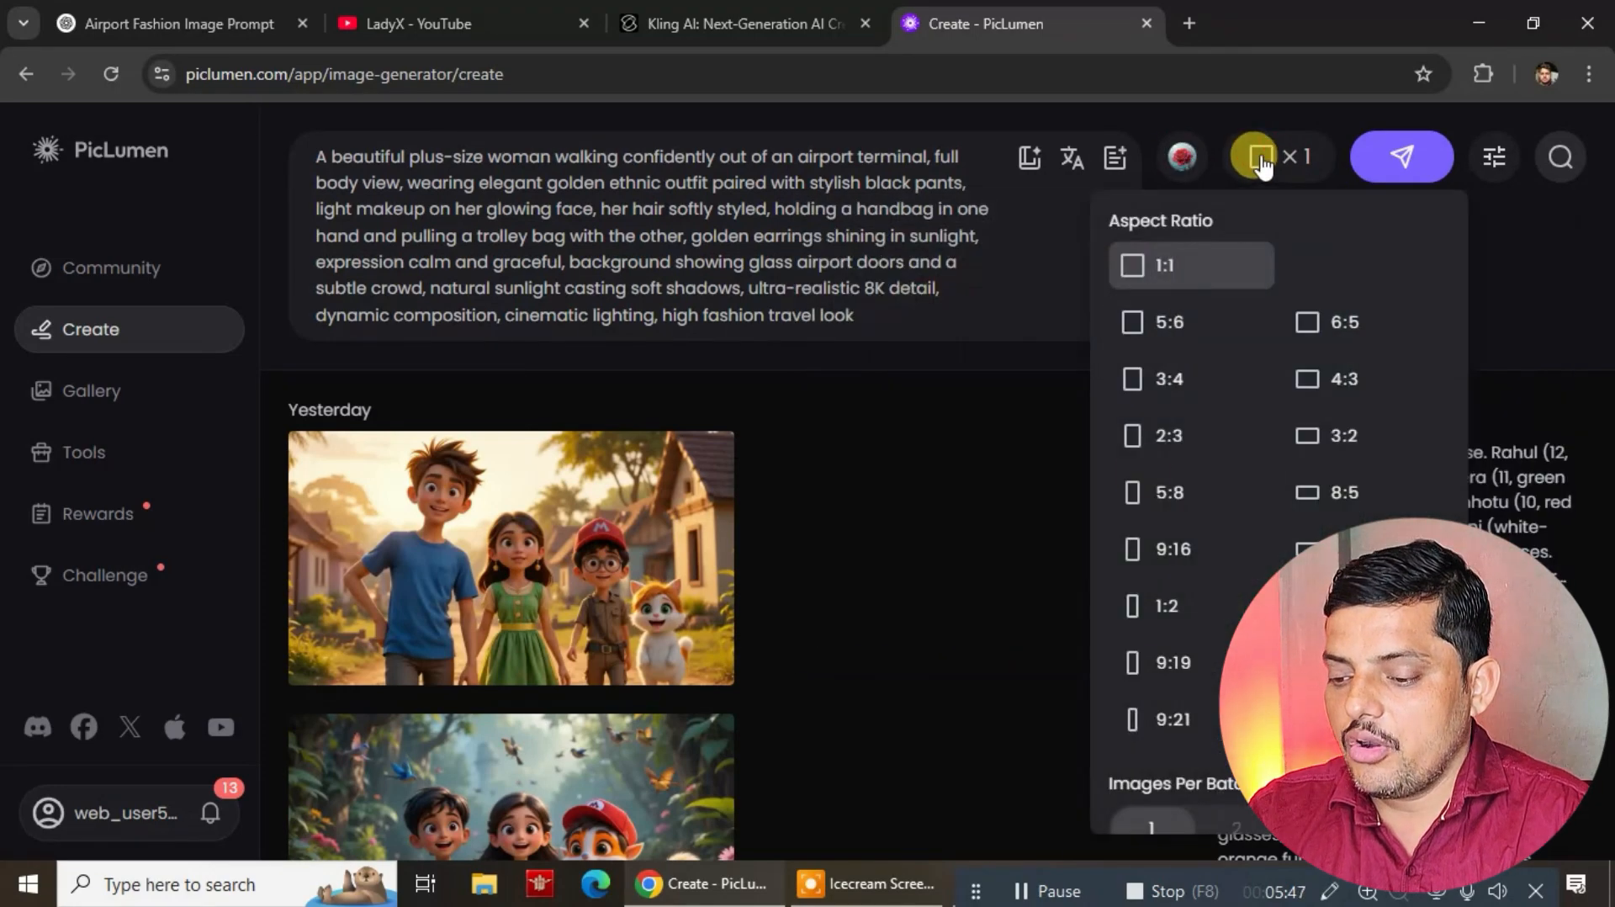
{"action": "left_click", "coordinate": [1152, 555]}
{"action": "left_click", "coordinate": [1398, 159]}
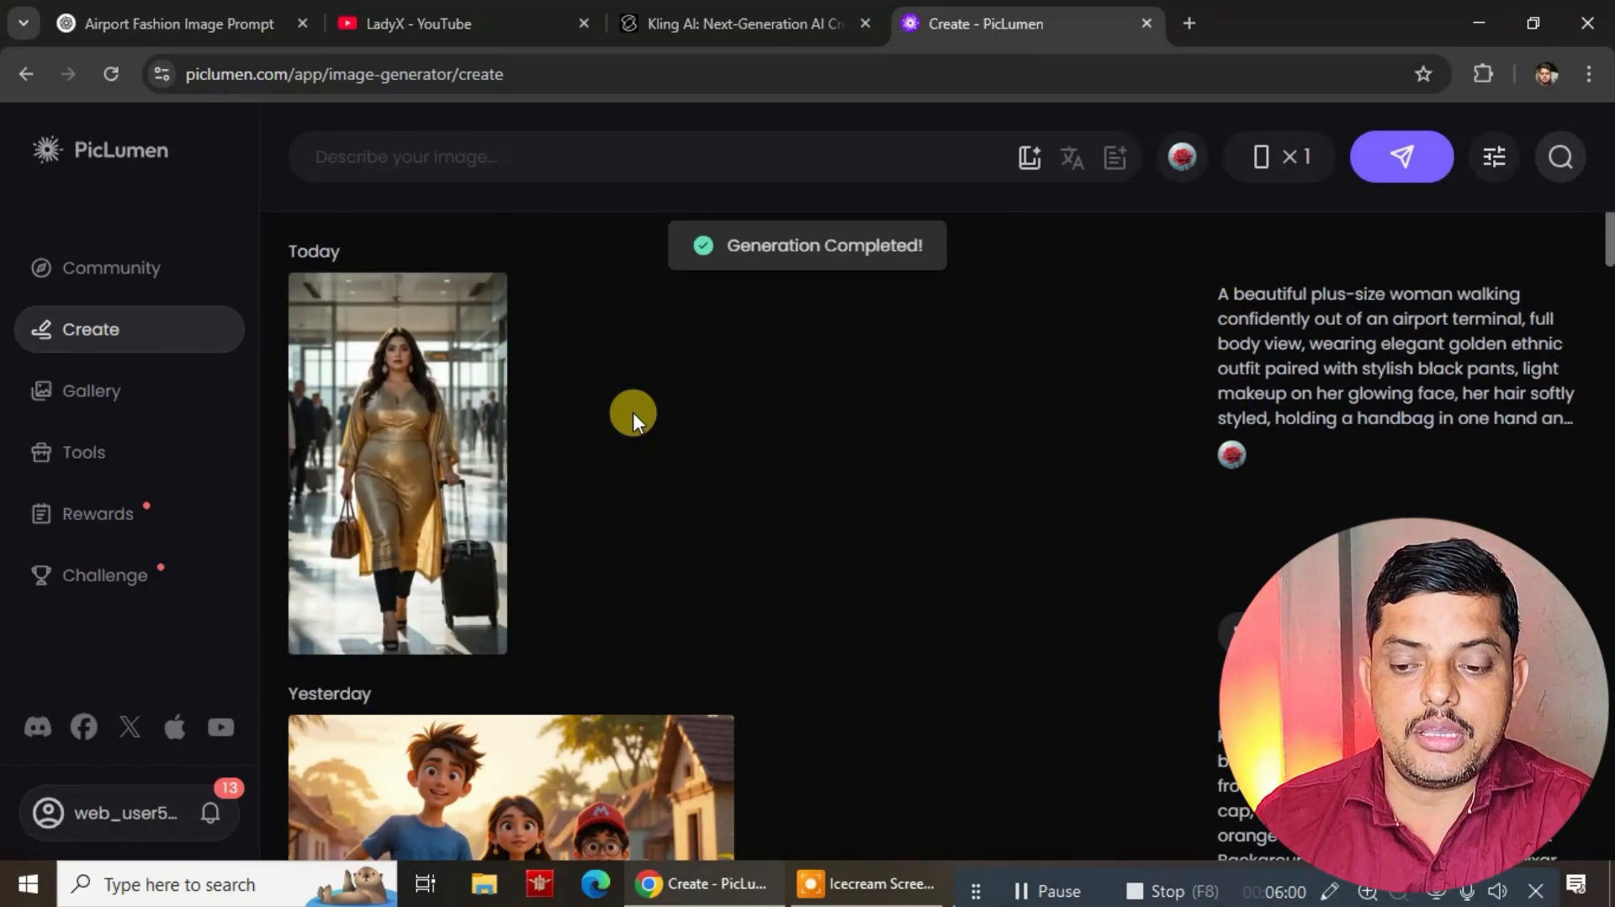
Step: View the generated airport image enlarged, return to the creation list and generate another image from the same prompt
{"action": "left_click", "coordinate": [391, 404]}
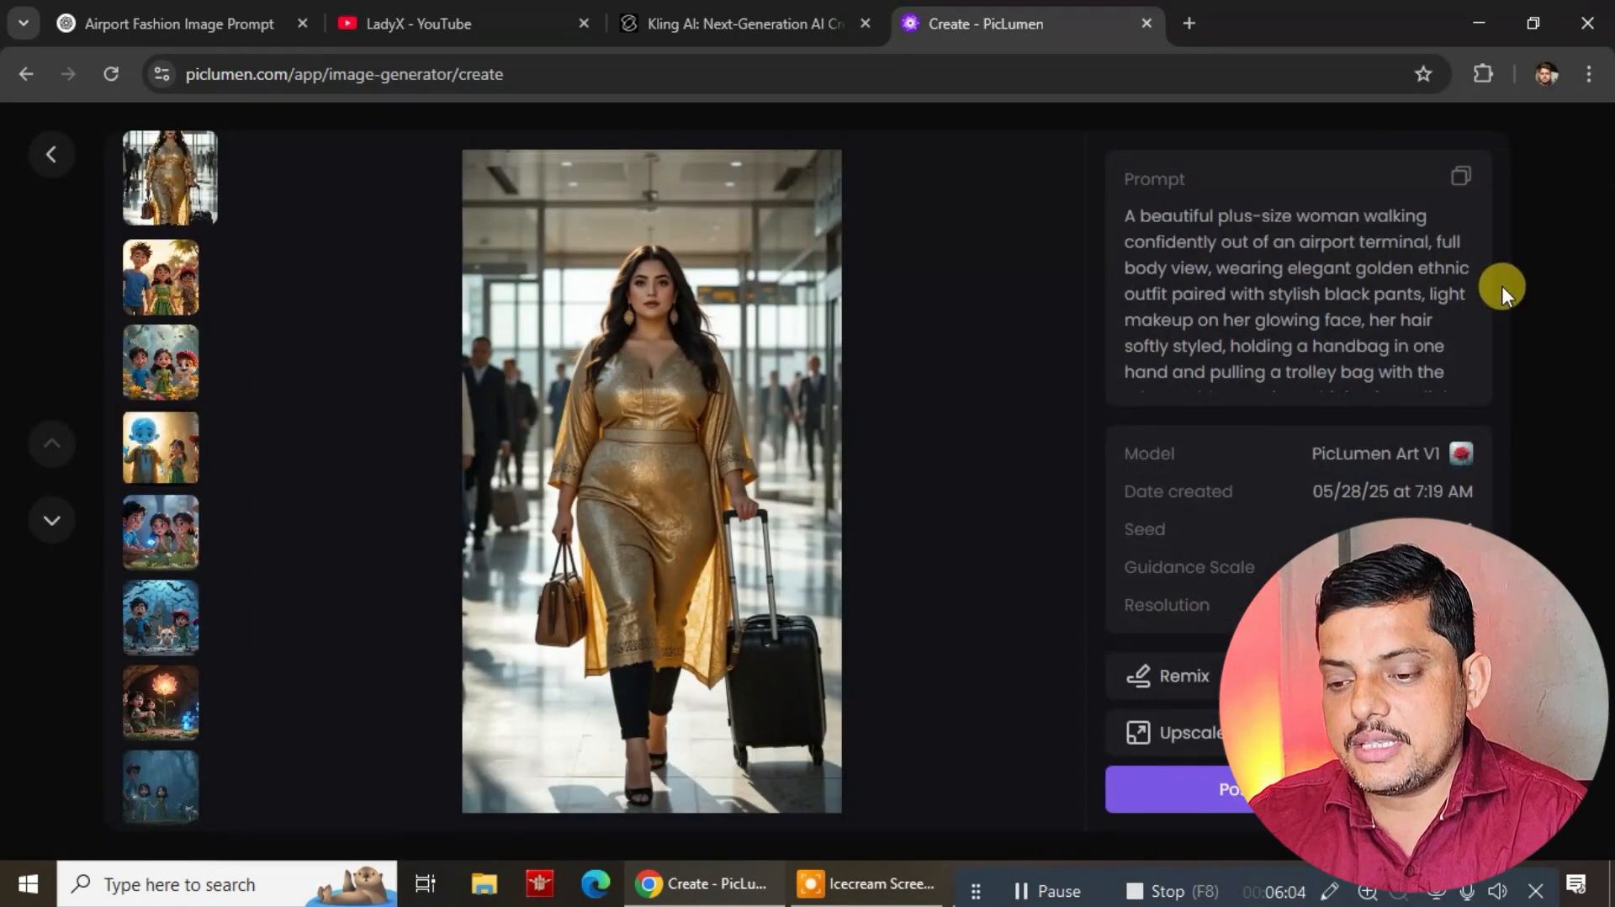
{"action": "left_click", "coordinate": [55, 154]}
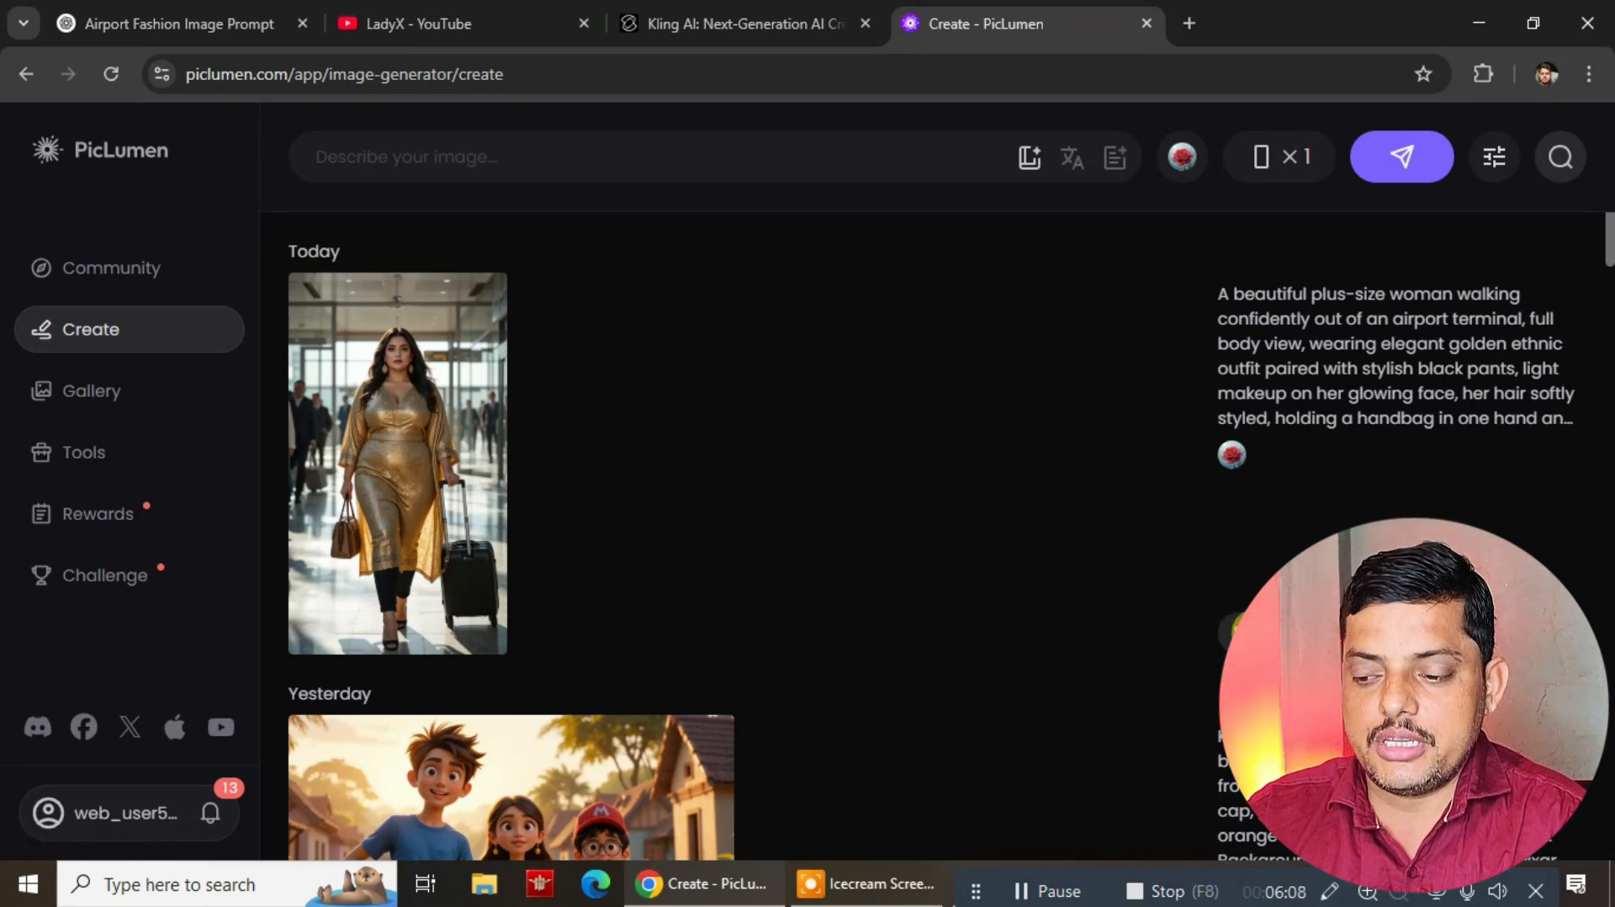
{"action": "left_click", "coordinate": [1270, 633]}
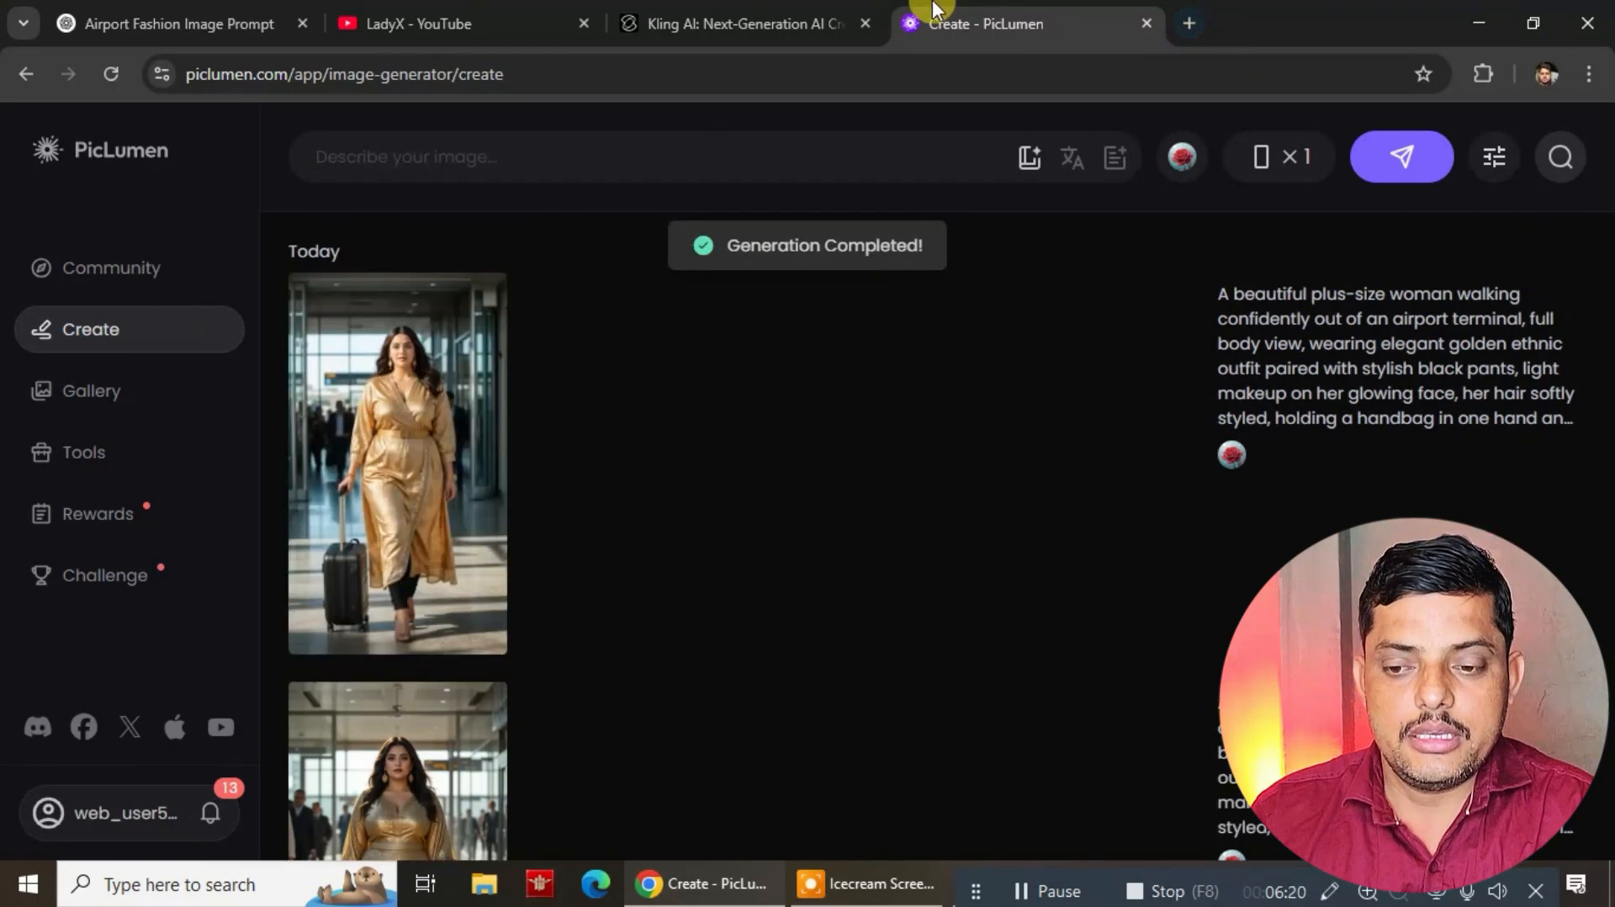
Step: Check the LadyX Shorts for comparison, search for leonardo ai in a new tab and launch the Leonardo.Ai app from its site
{"action": "left_click", "coordinate": [526, 23]}
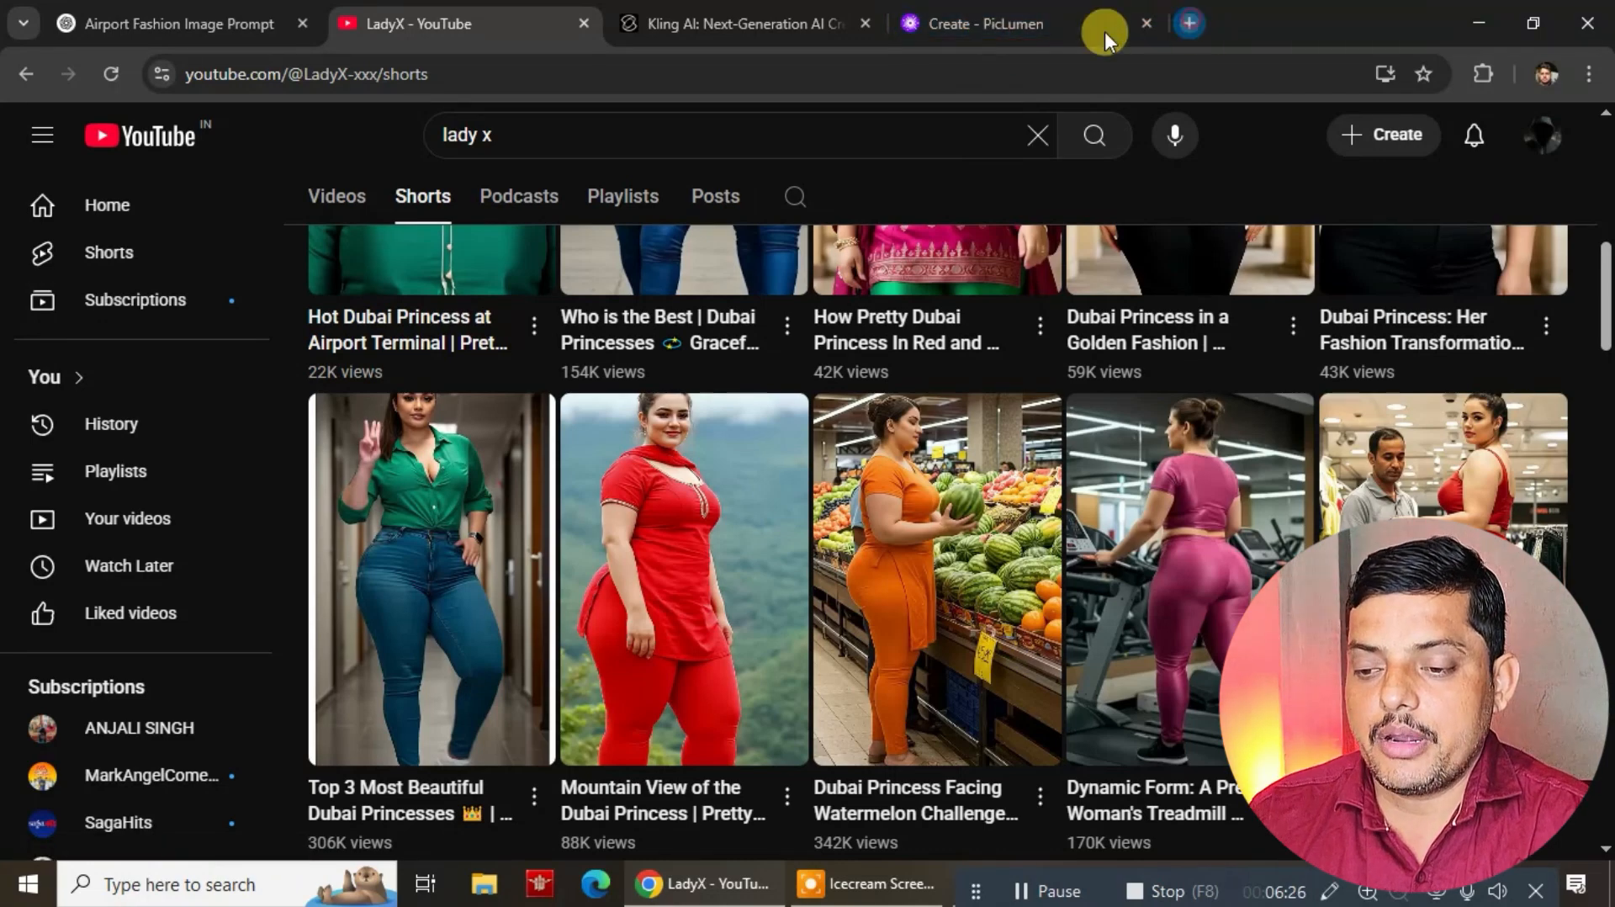
{"action": "key", "text": "ctrl+t"}
{"action": "left_click", "coordinate": [828, 74]}
{"action": "type", "text": "le"}
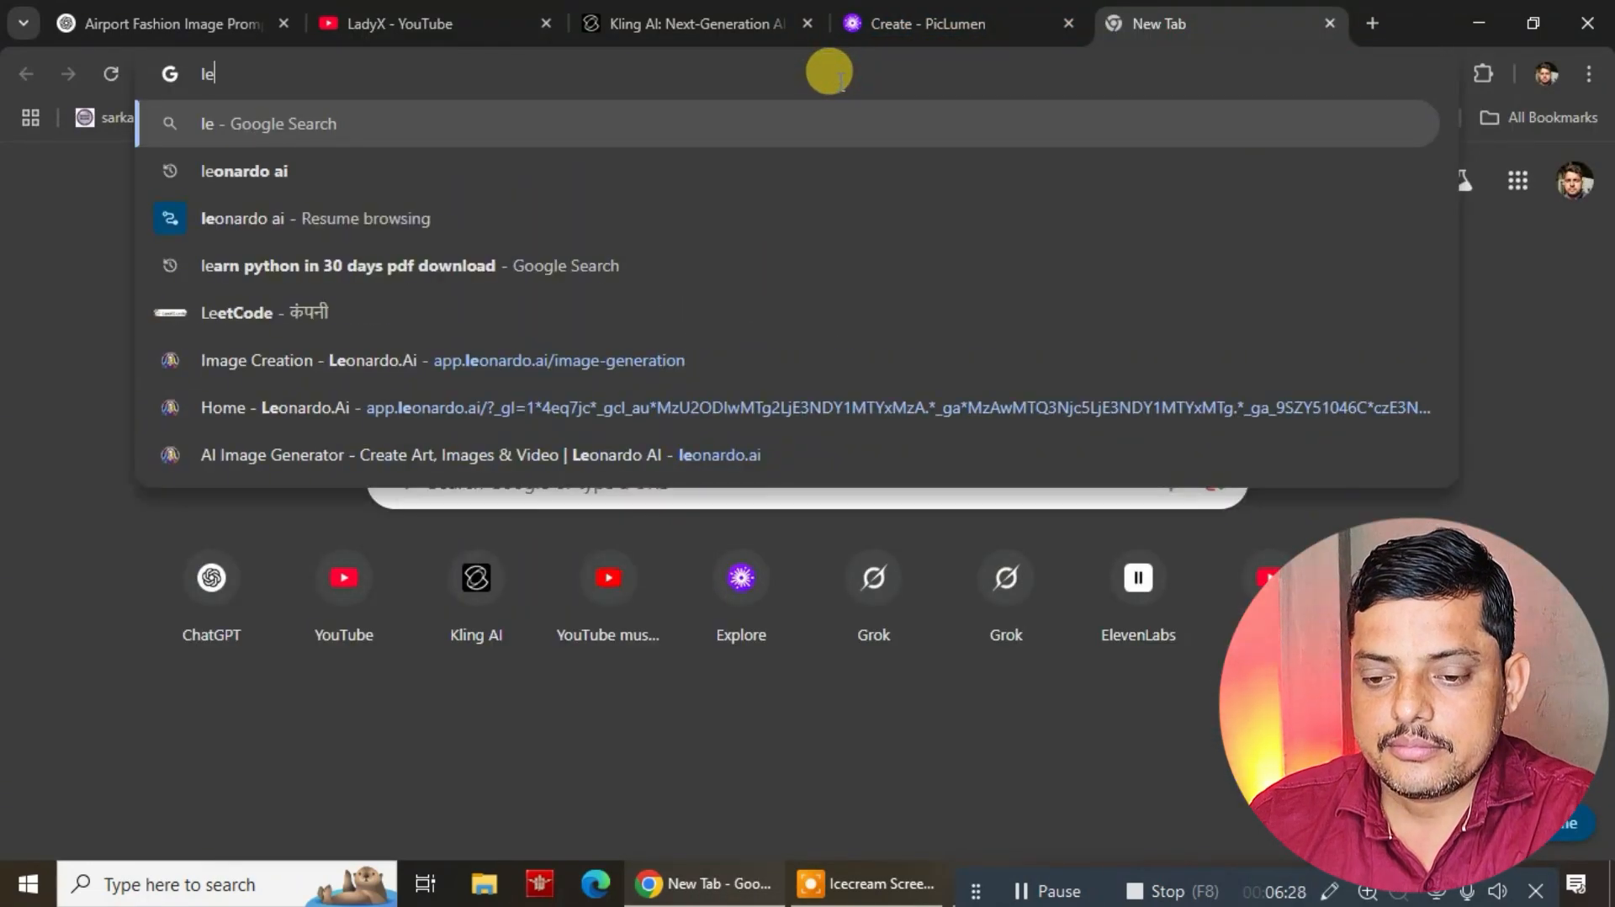
{"action": "left_click", "coordinate": [362, 173]}
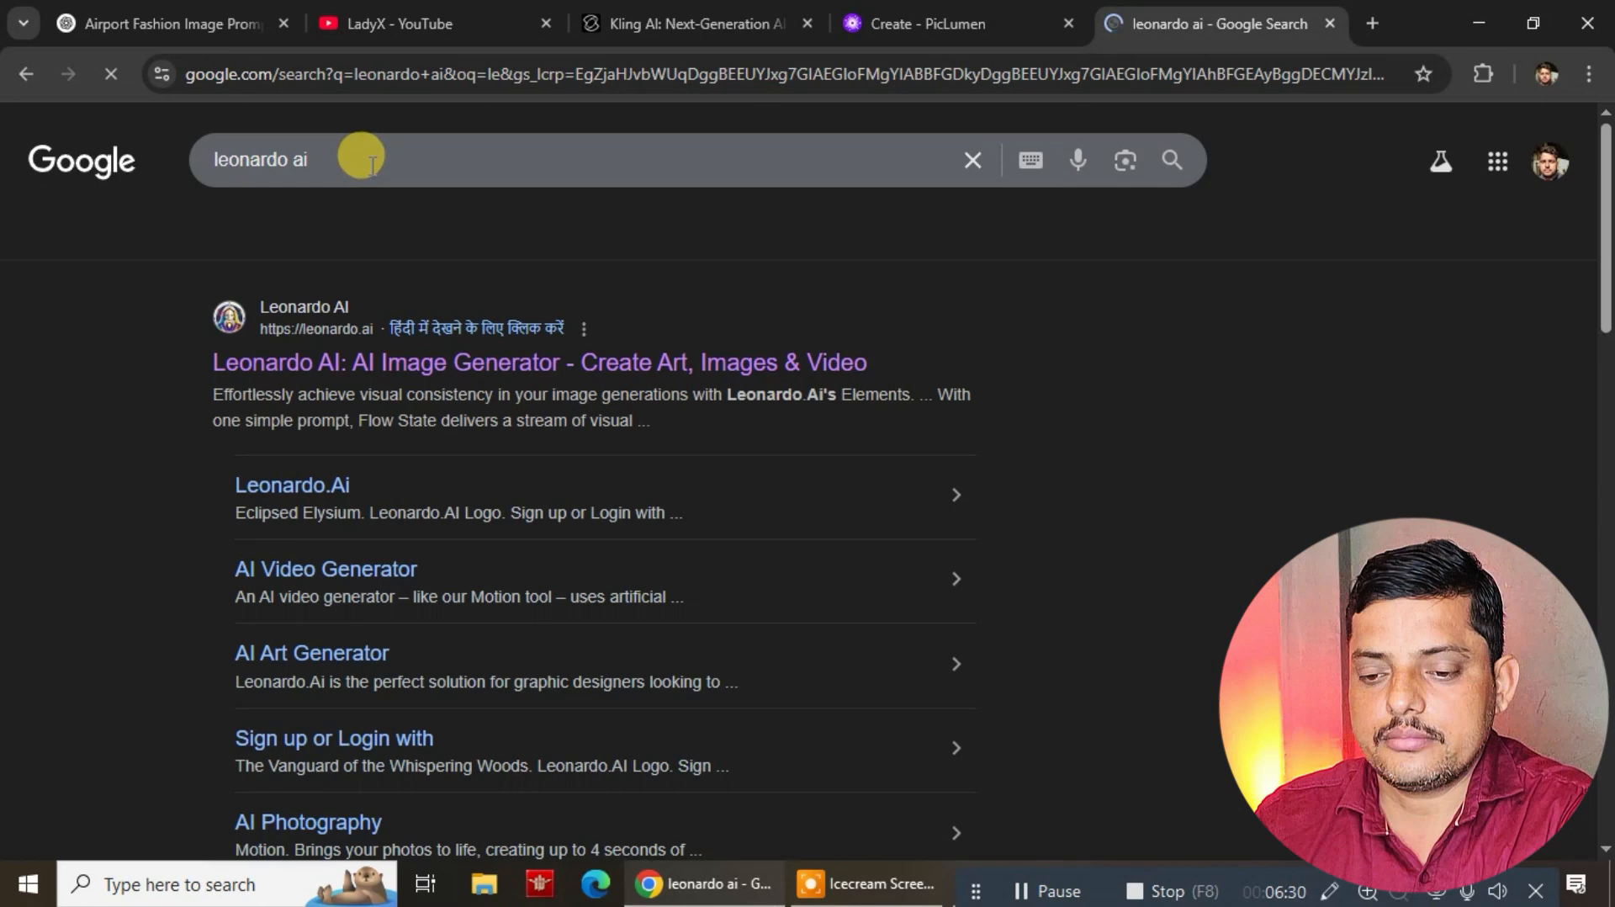
{"action": "left_click", "coordinate": [402, 364]}
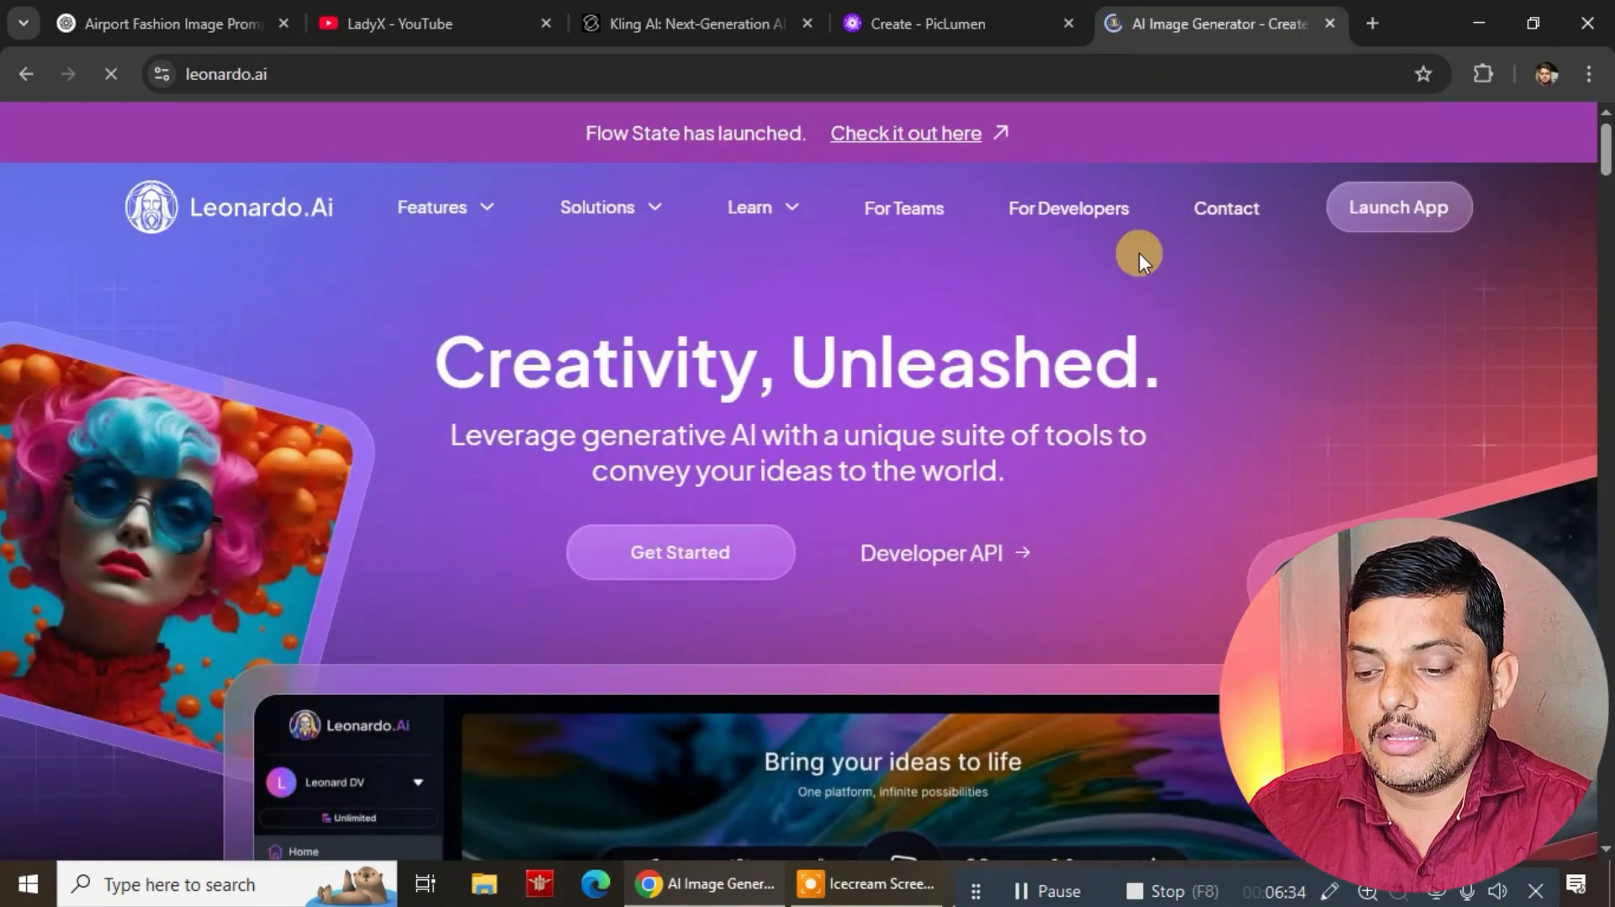
{"action": "left_click", "coordinate": [721, 561]}
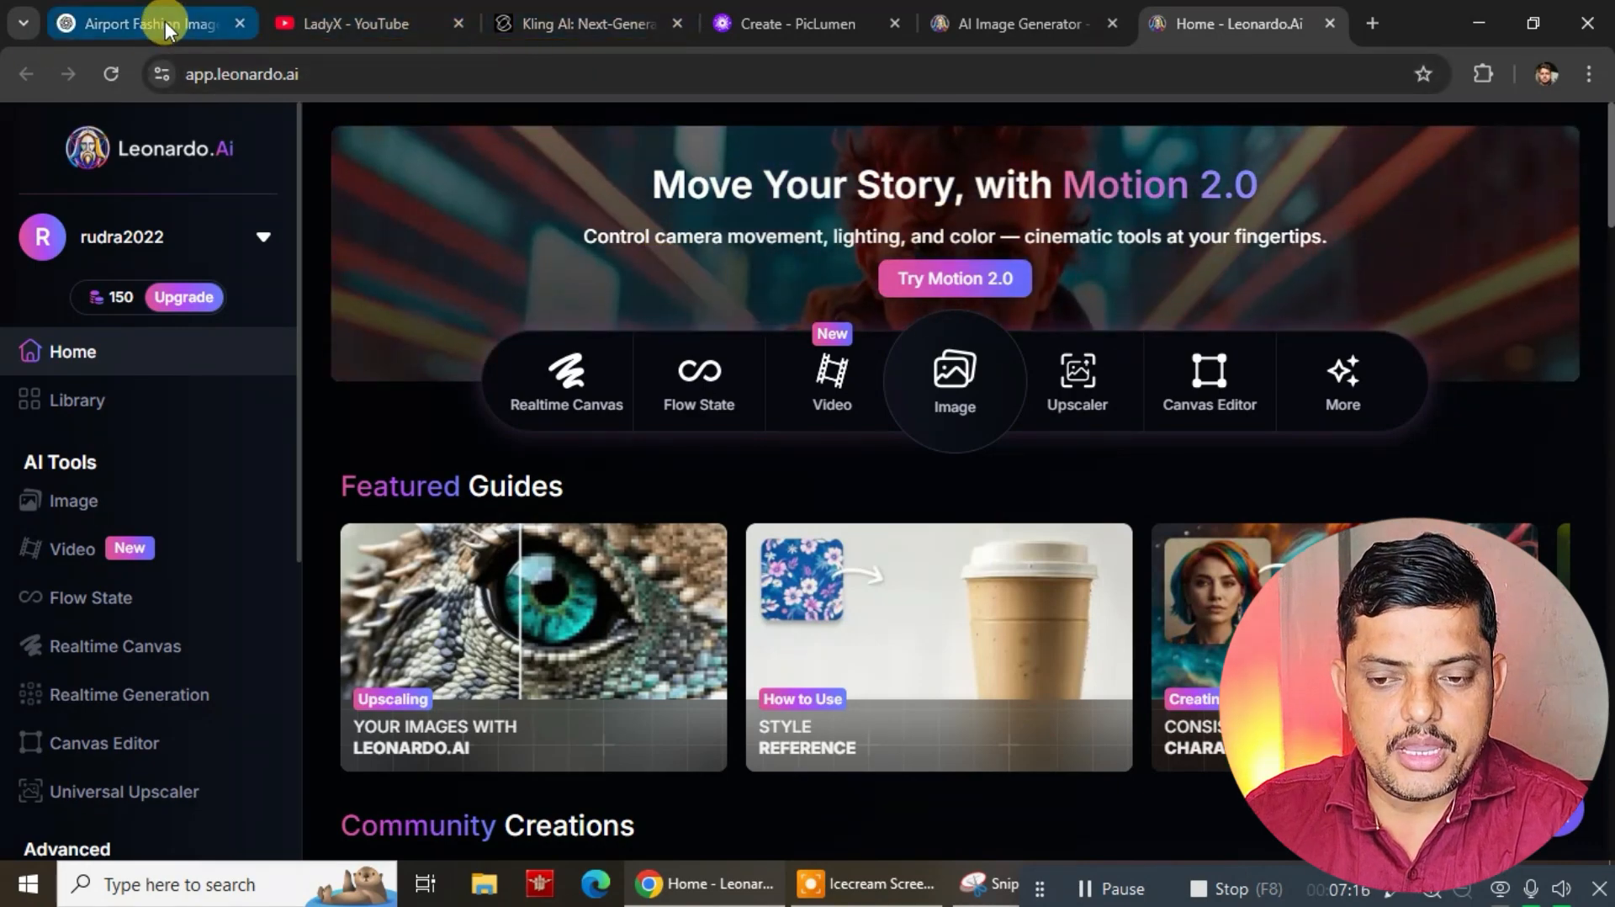
Step: Switch back to the ChatGPT conversation and copy the full text of Prompt 1 (Golden Top & Black Pants – Elegant Look)
{"action": "left_click", "coordinate": [165, 22]}
{"action": "scroll", "coordinate": [733, 315], "scroll_direction": "down", "scroll_amount": 15}
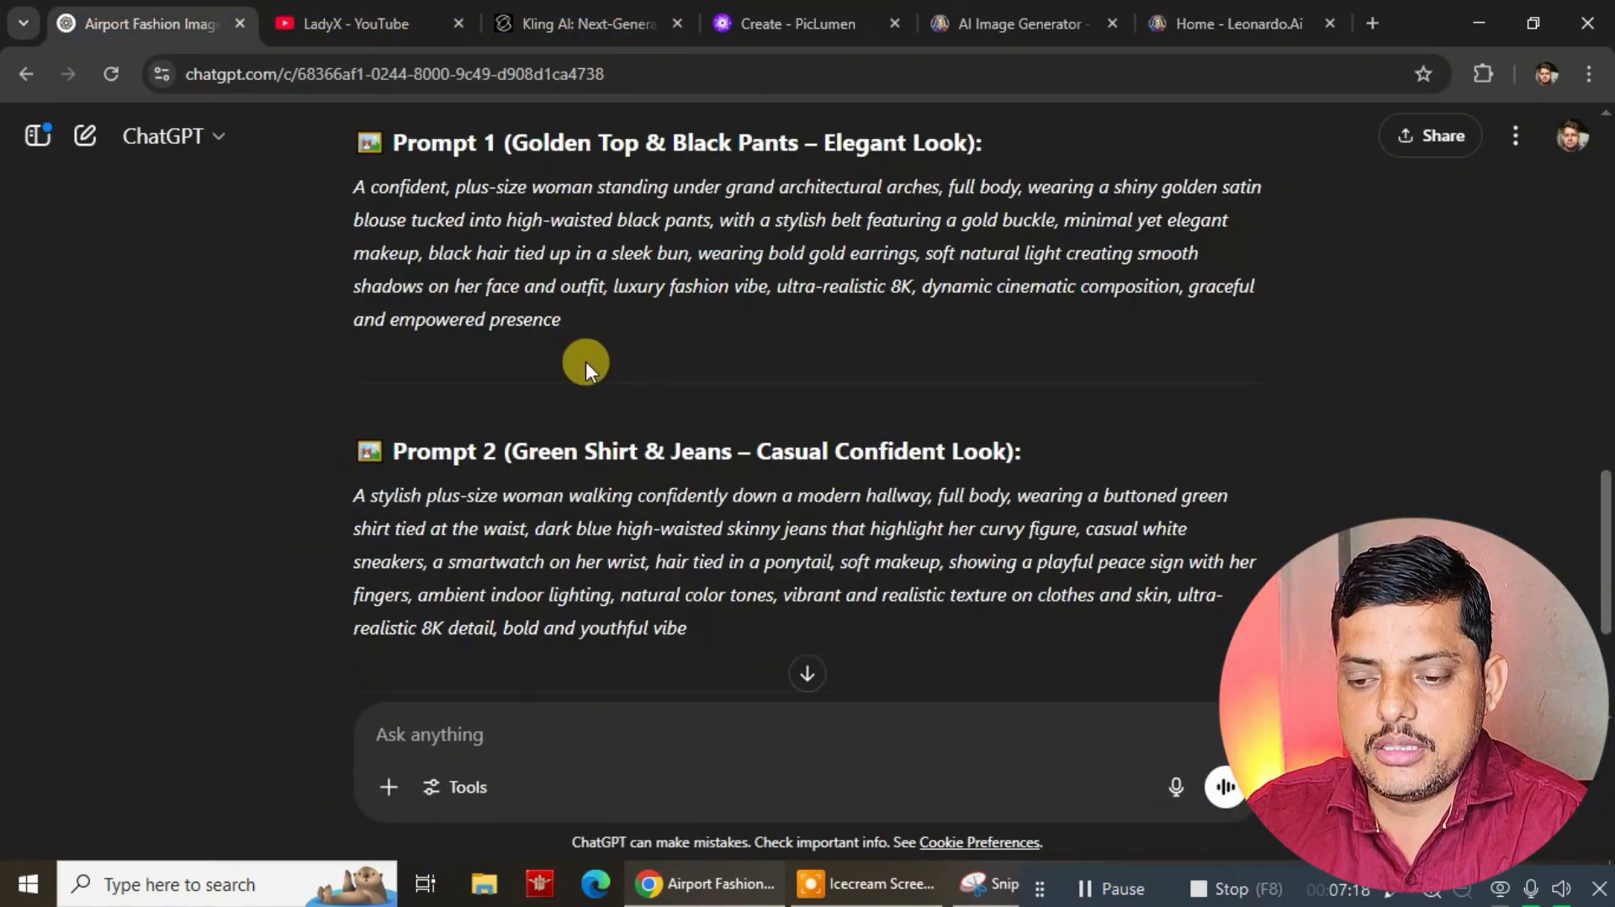
{"action": "left_click_drag", "start_coordinate": [576, 321], "coordinate": [326, 193]}
{"action": "key", "text": "ctrl+c"}
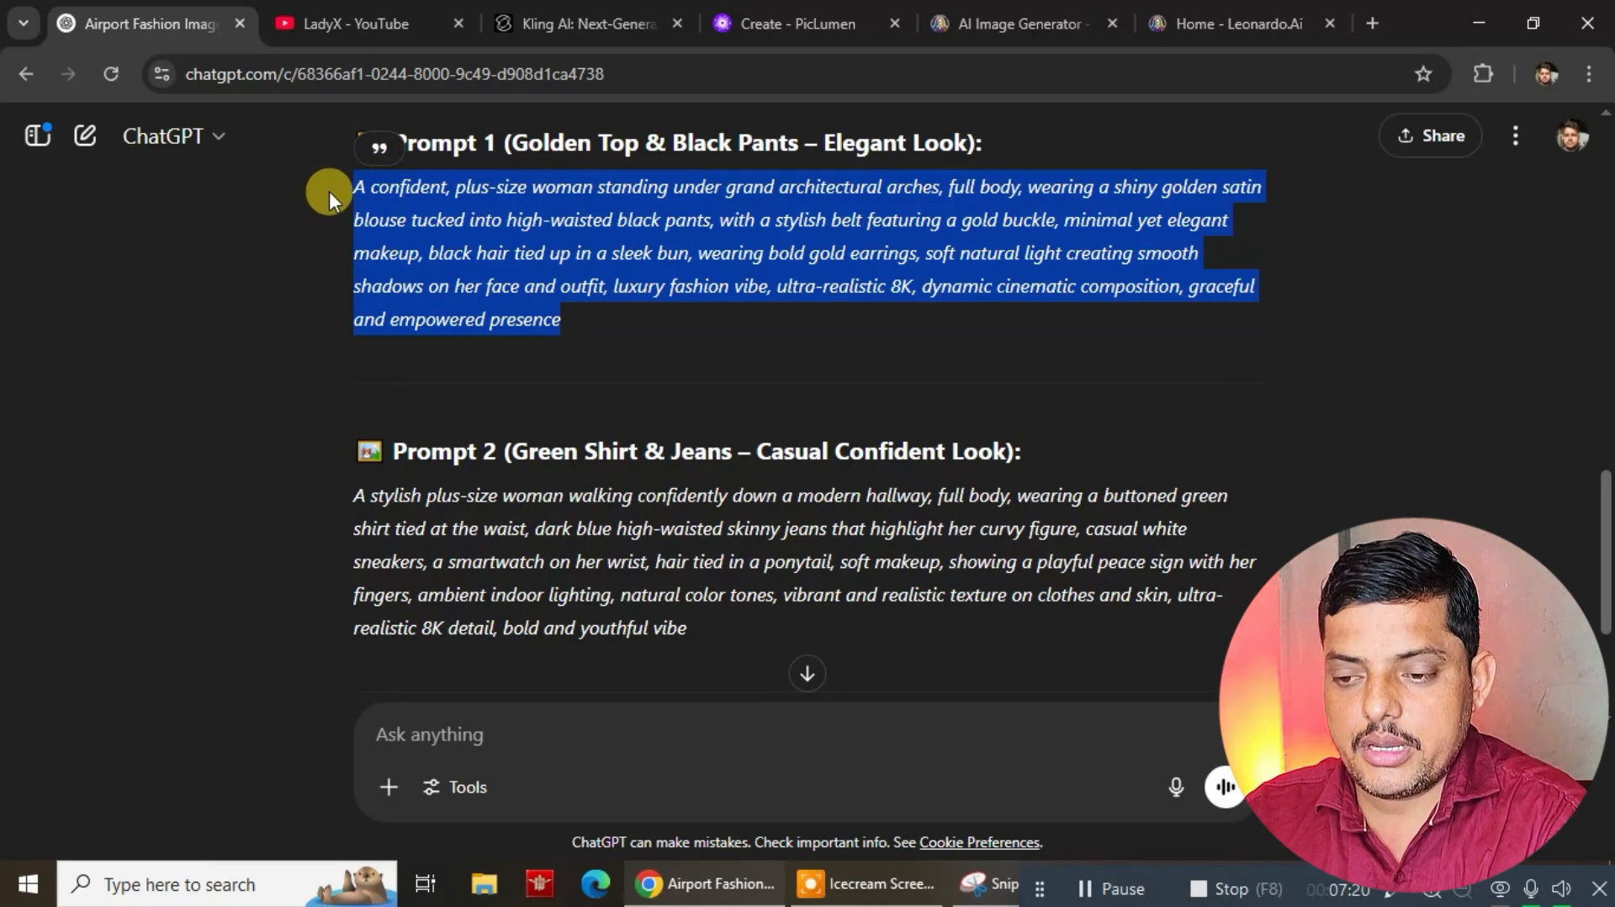
Step: Open Leonardo.Ai's image creation page, turn Prompt Enhance off and use the Mobile (9:16) custom image dimensions
{"action": "left_click", "coordinate": [1226, 23]}
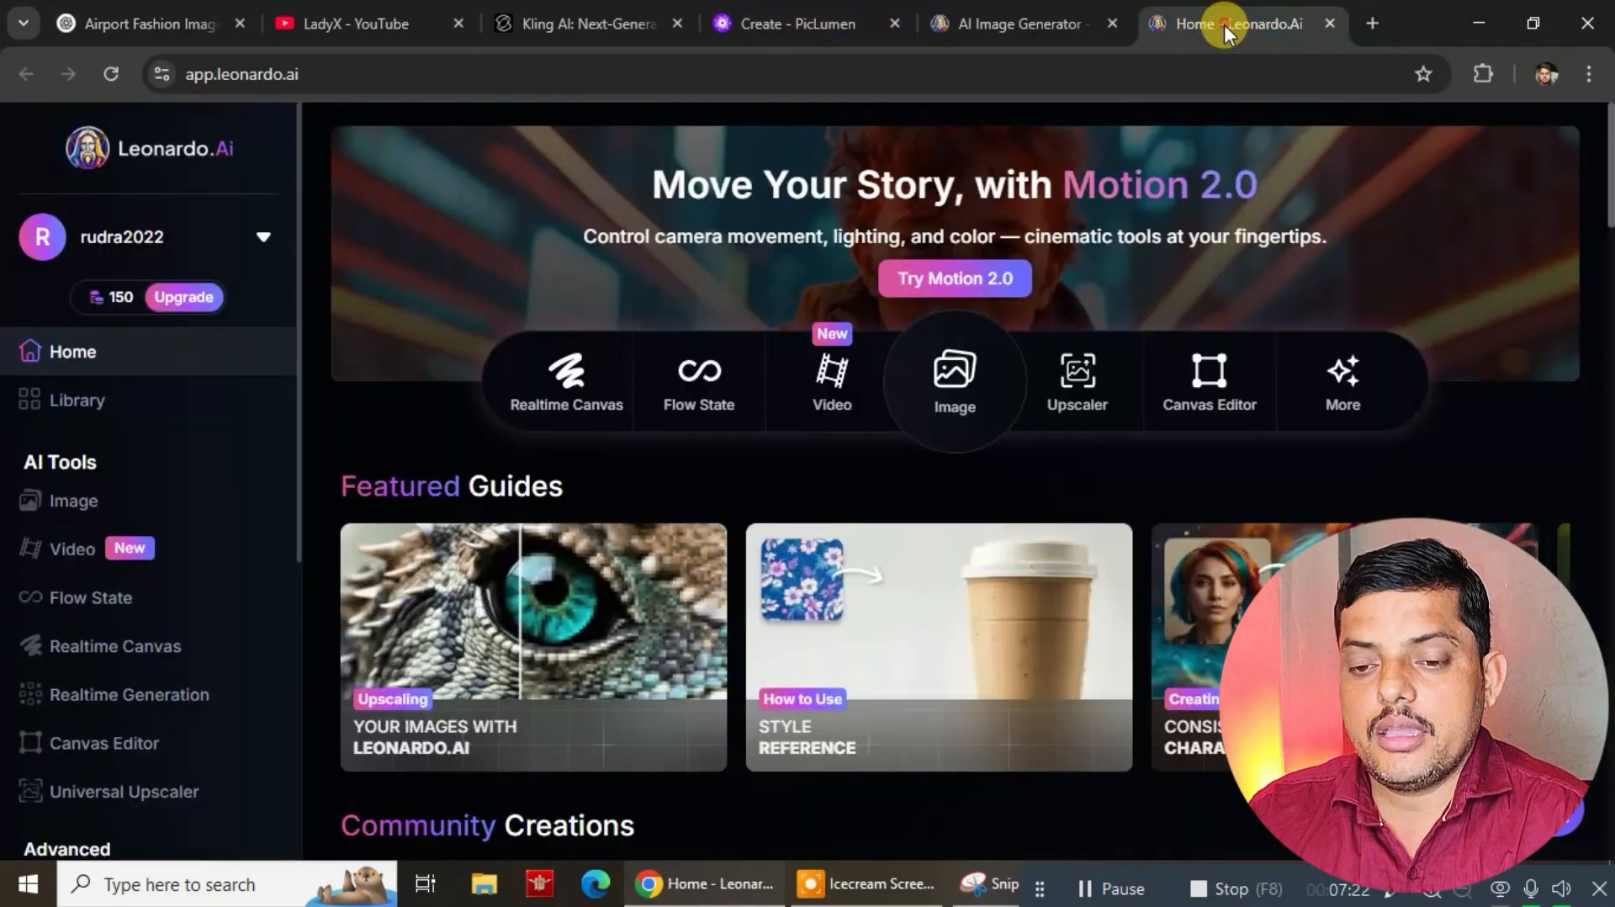
{"action": "left_click", "coordinate": [959, 395]}
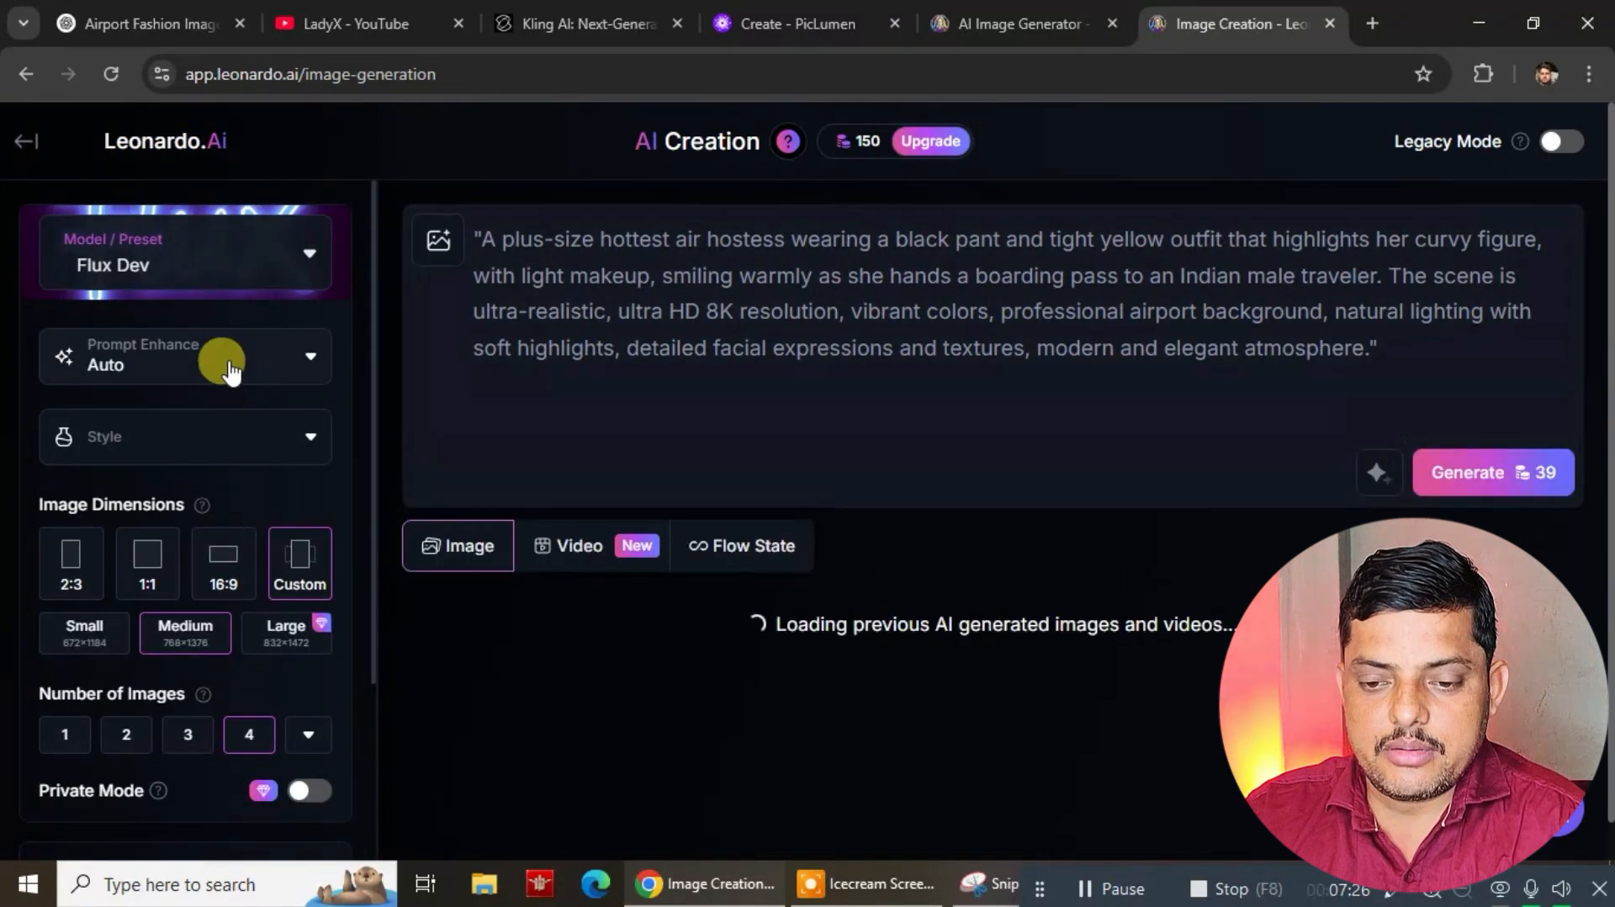
{"action": "left_click", "coordinate": [190, 263]}
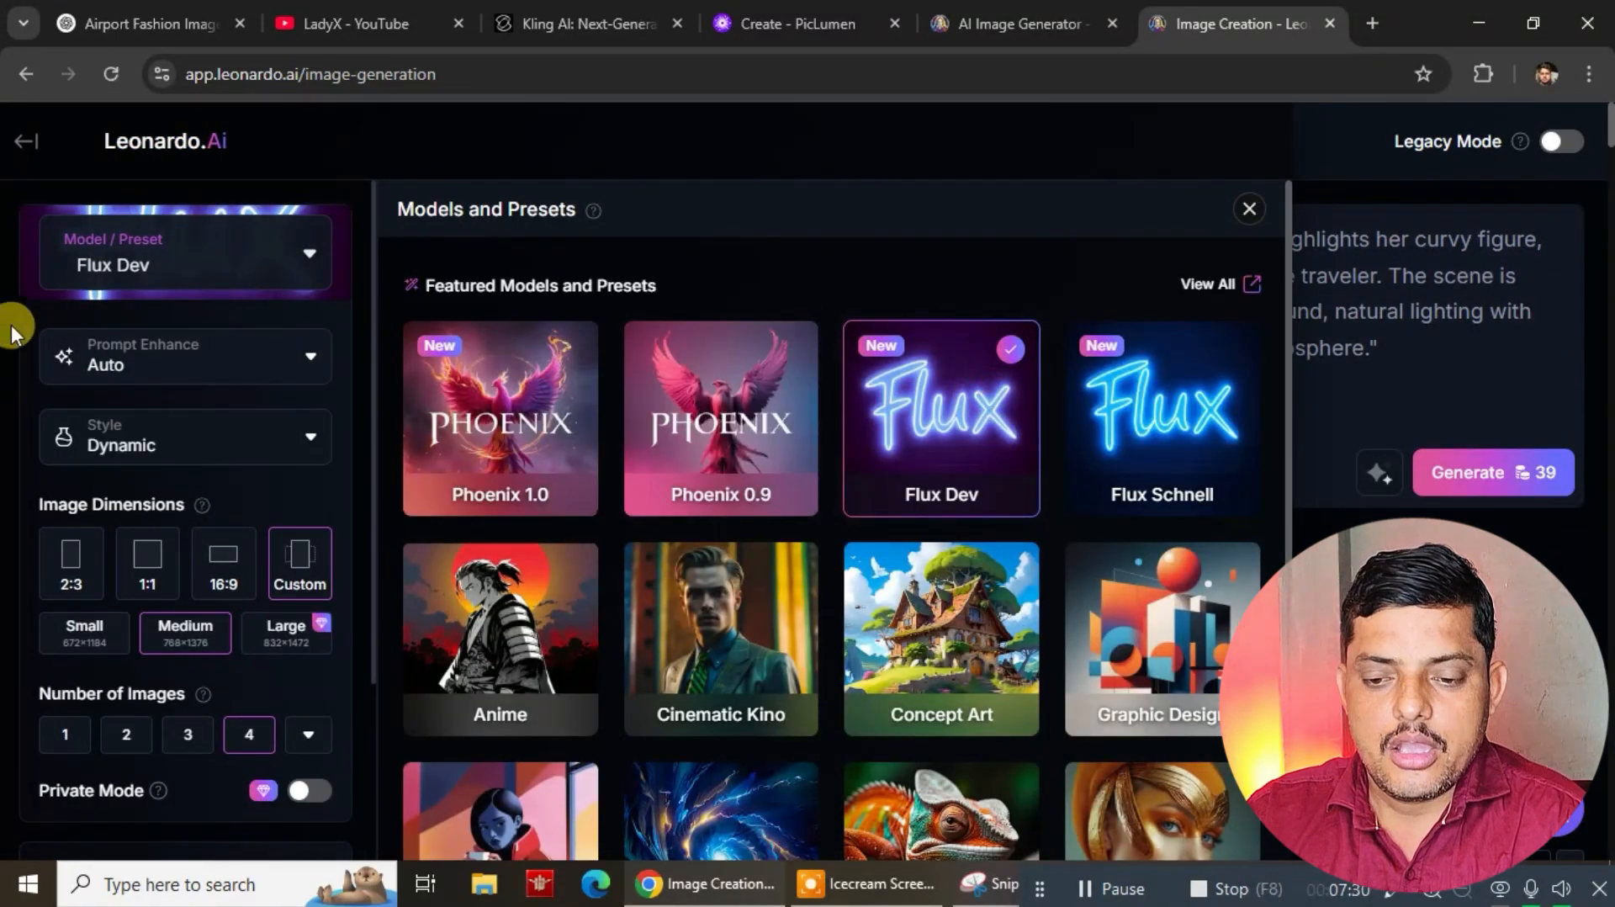
{"action": "left_click", "coordinate": [216, 363]}
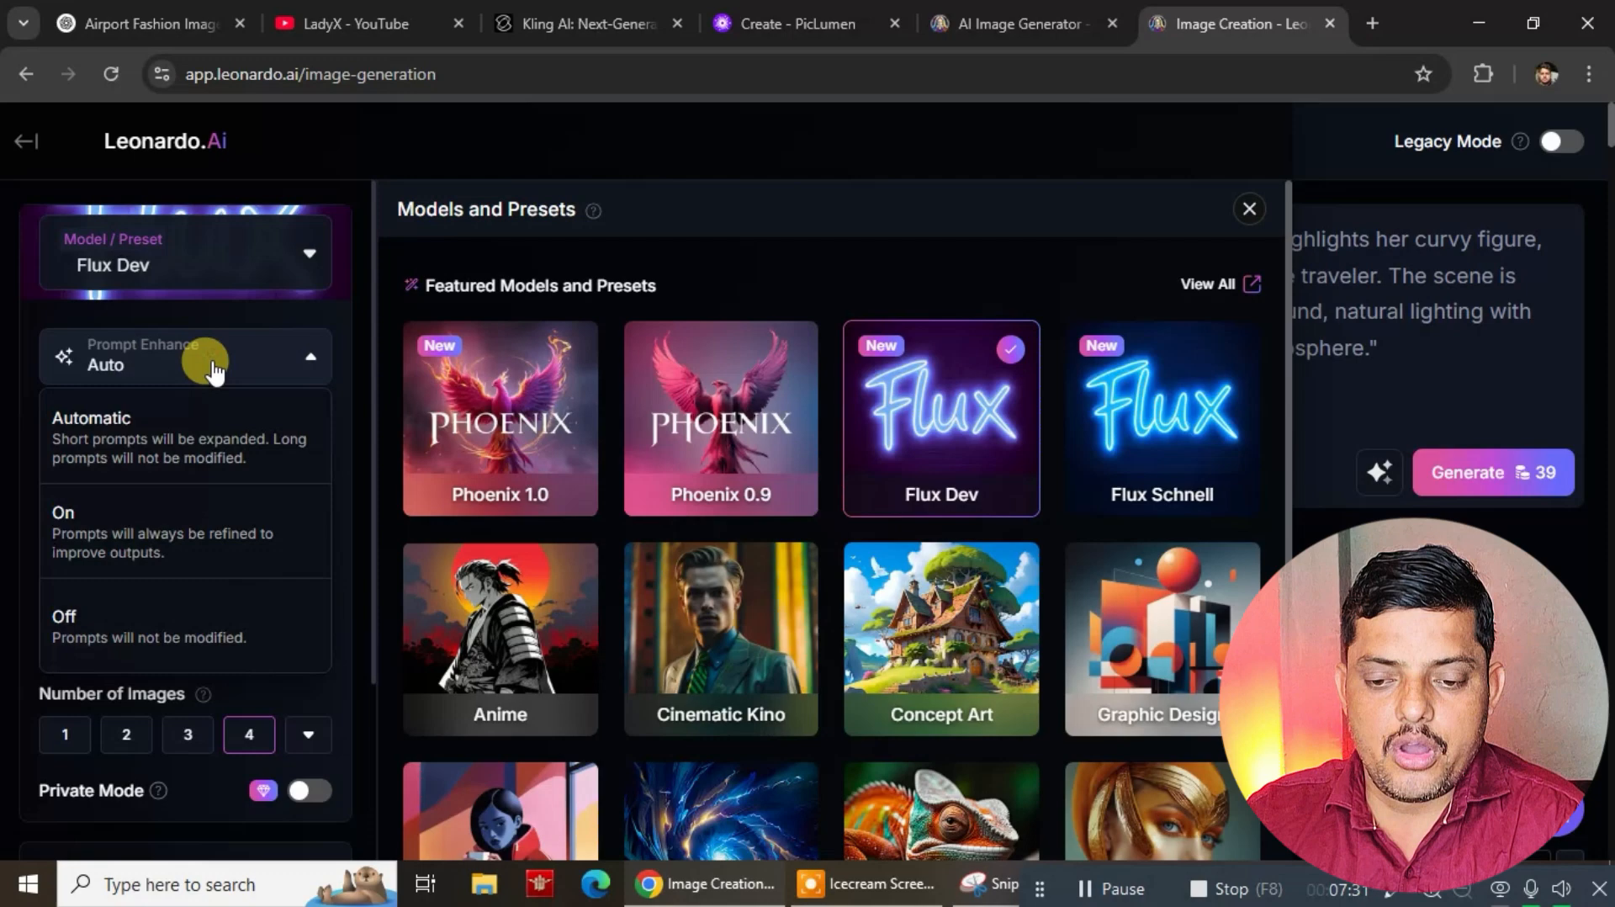
{"action": "left_click", "coordinate": [74, 631]}
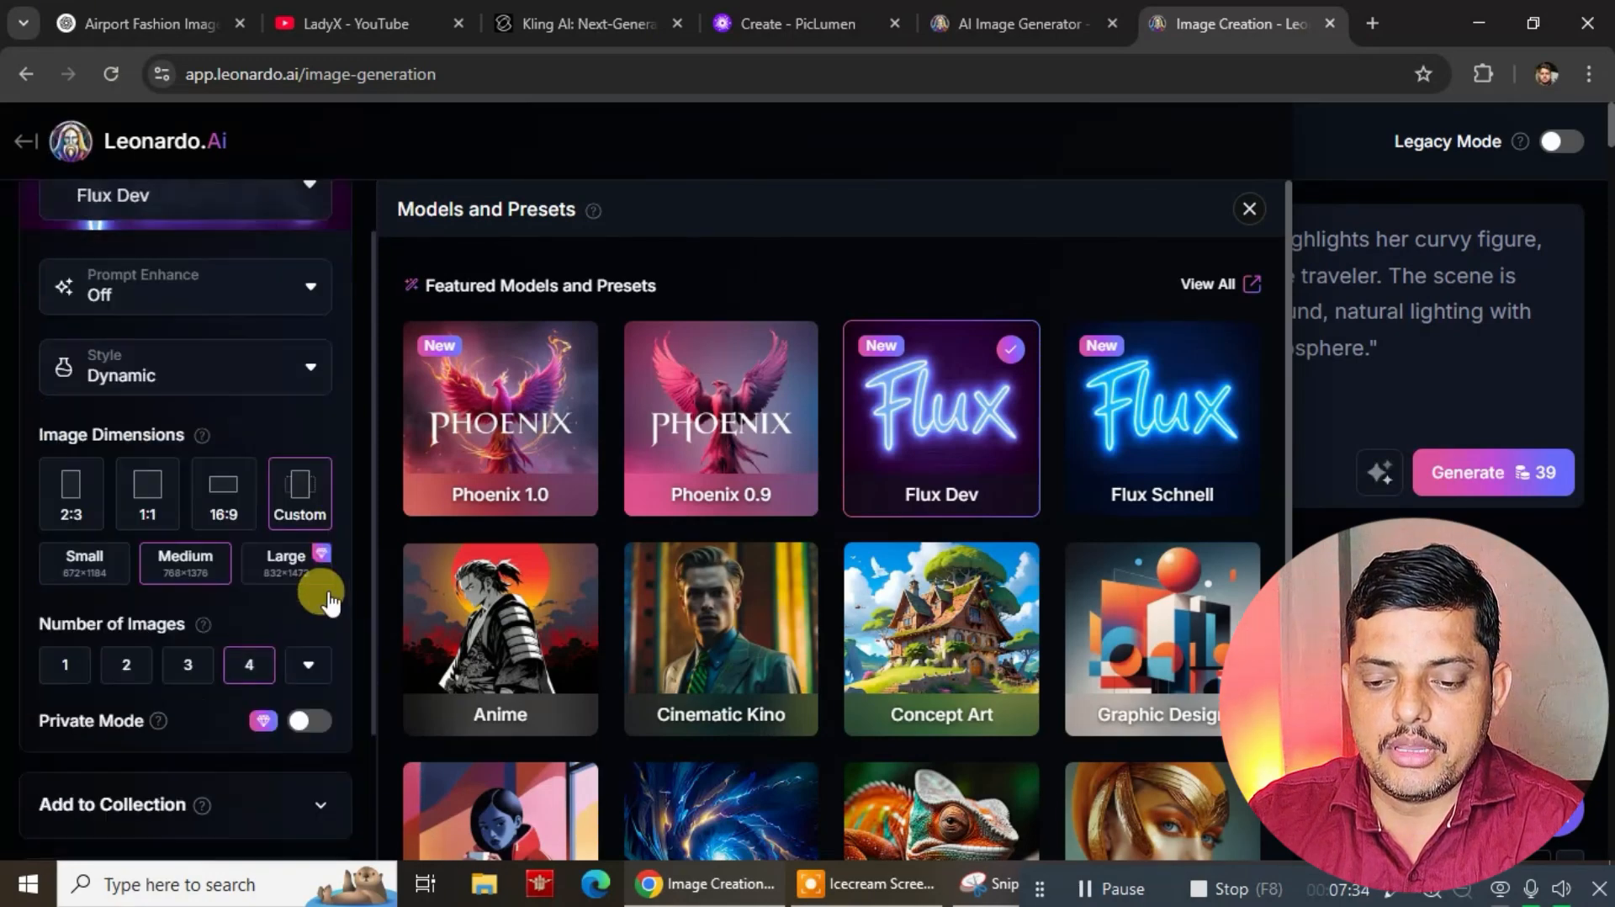
{"action": "scroll", "coordinate": [315, 589], "scroll_direction": "down", "scroll_amount": 2}
{"action": "left_click", "coordinate": [316, 459]}
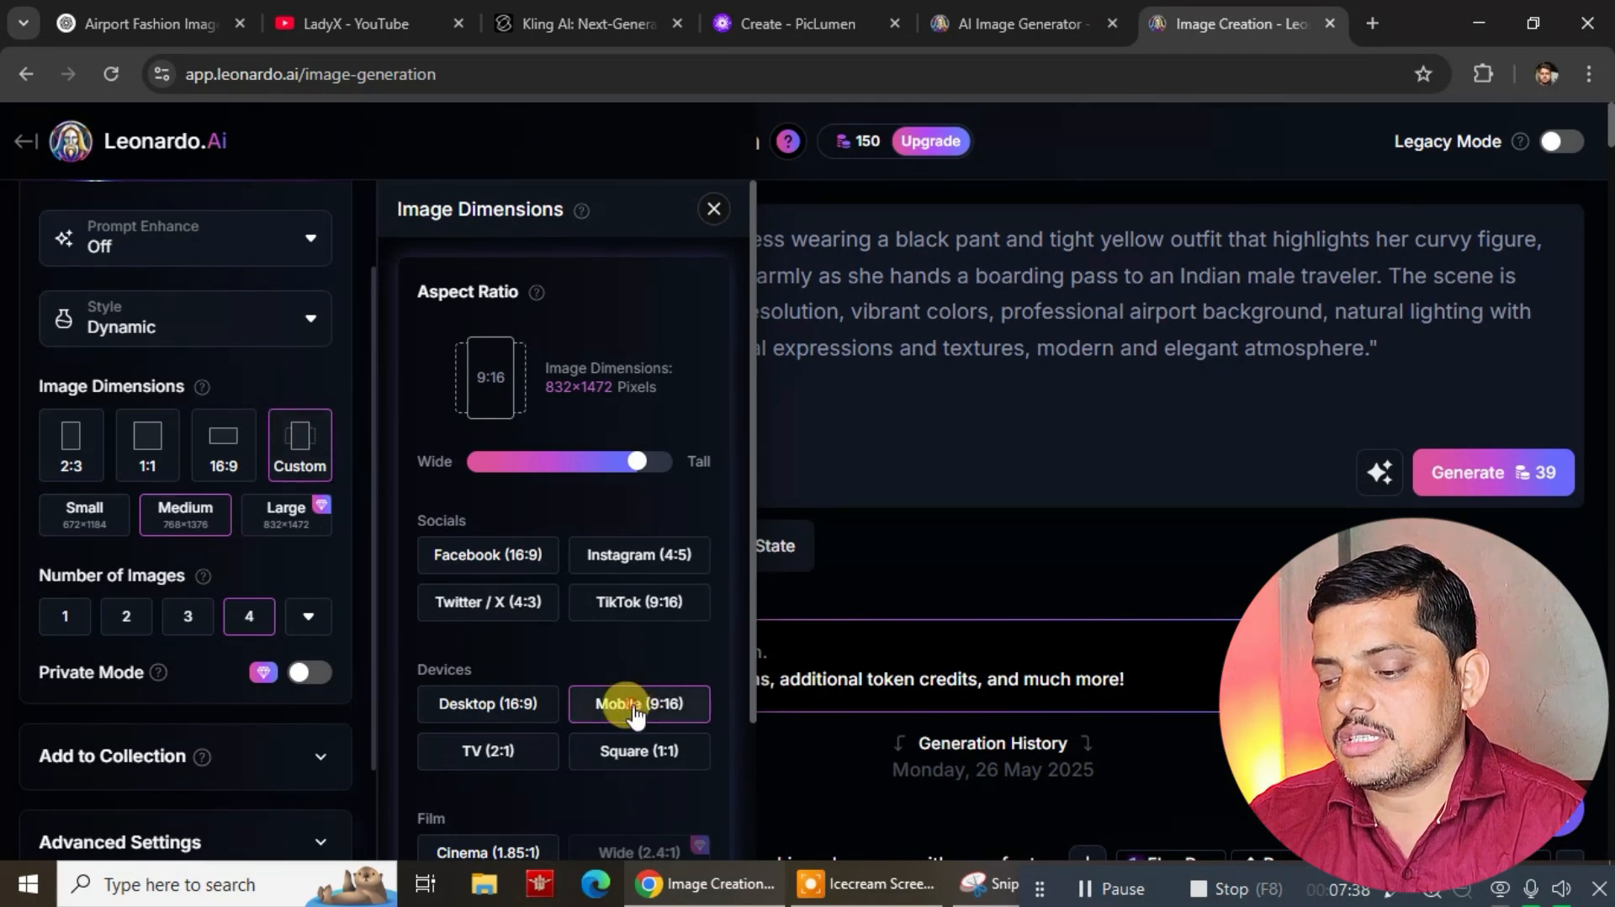
{"action": "left_click", "coordinate": [714, 209]}
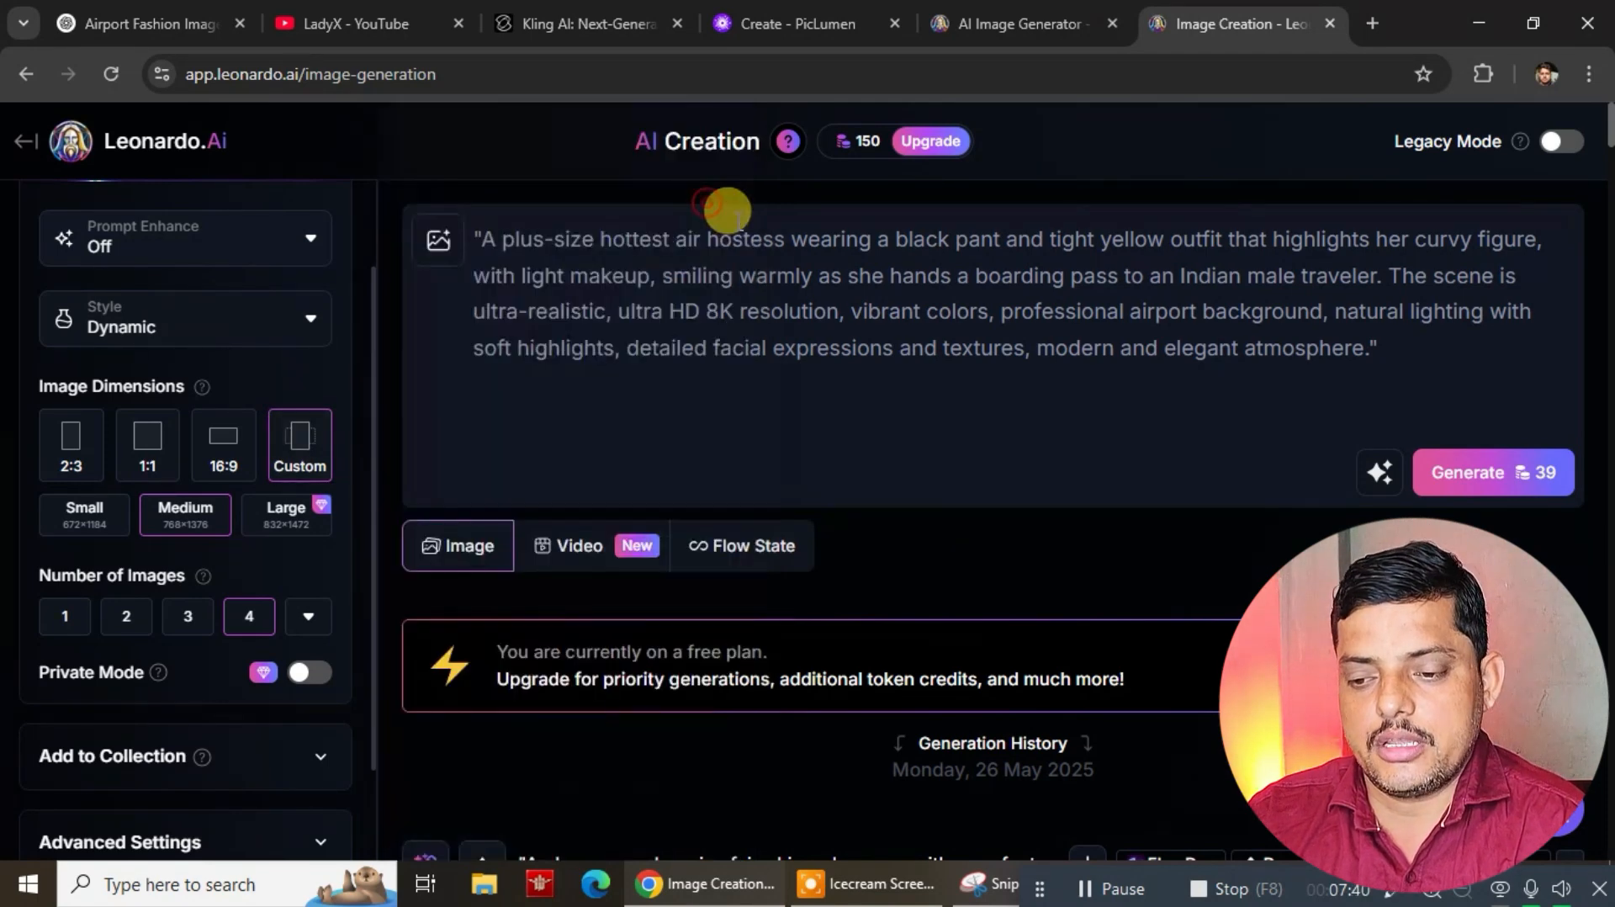
Step: Replace the existing prompt with the copied golden satin blouse prompt, generate four images and look through them
{"action": "double_click", "coordinate": [775, 274]}
{"action": "triple_click", "coordinate": [776, 271]}
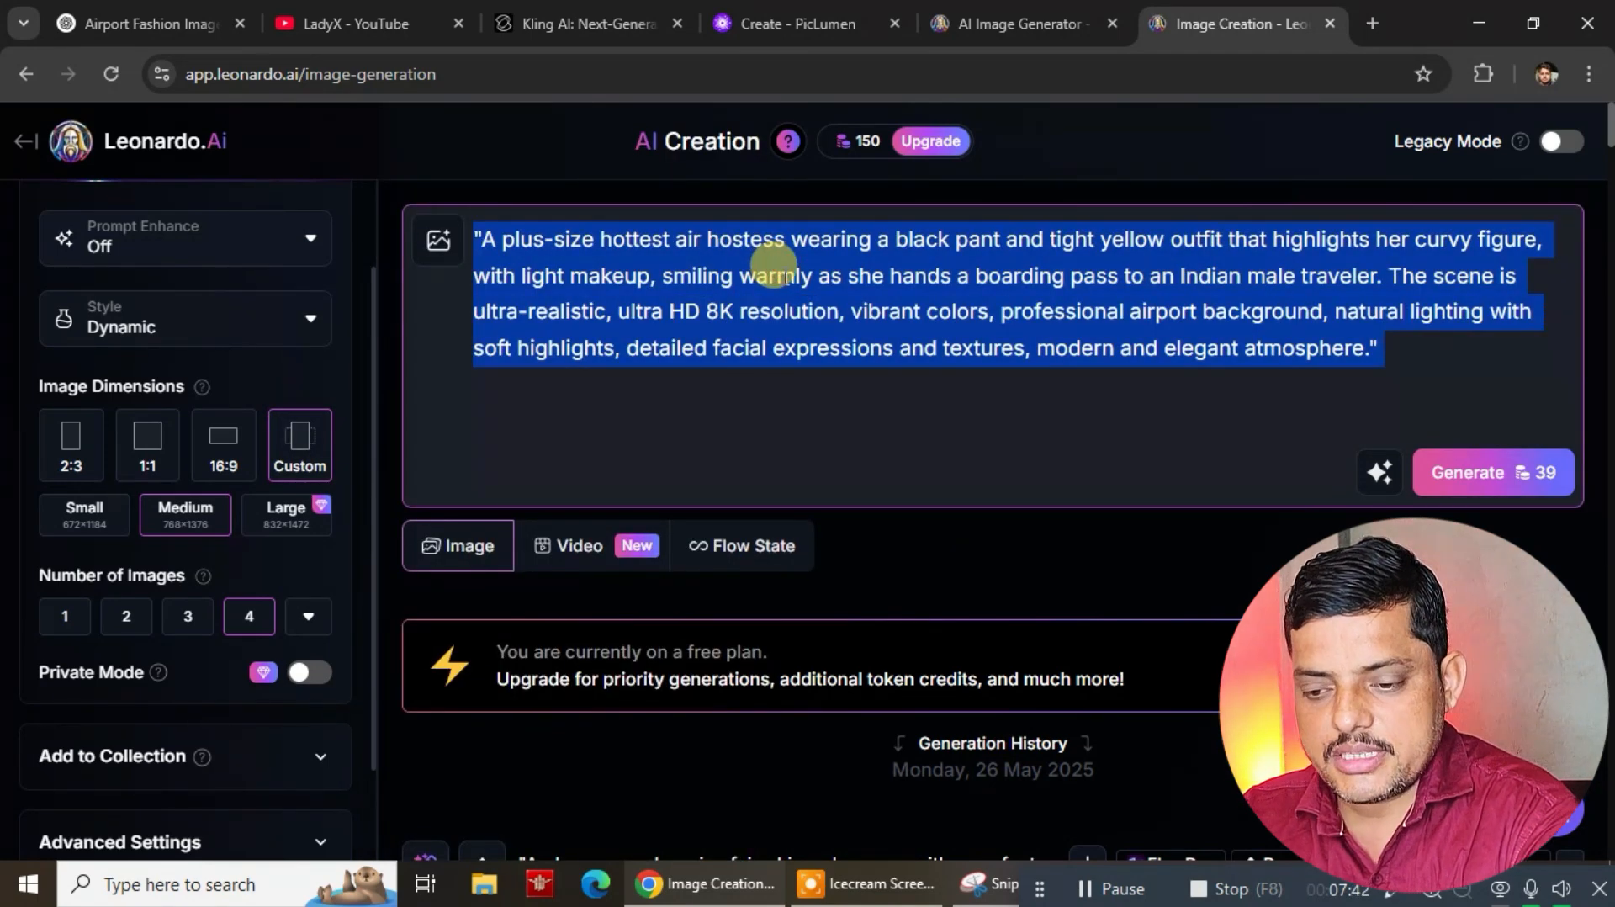
{"action": "key", "text": "ctrl+v"}
{"action": "left_click", "coordinate": [1518, 473]}
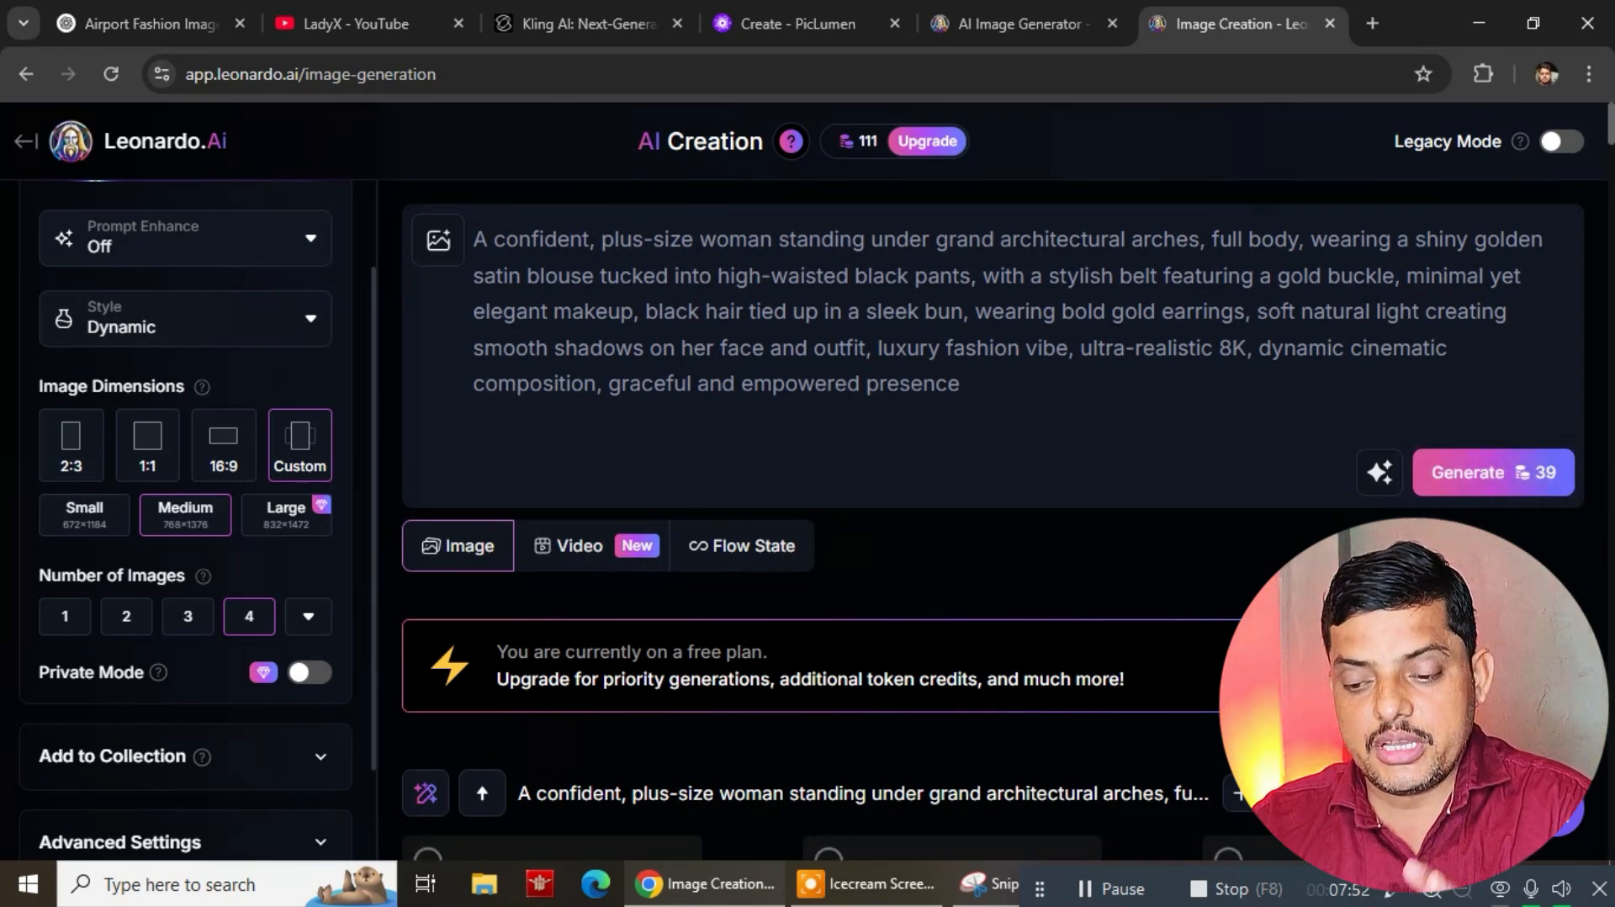
{"action": "scroll", "coordinate": [1166, 496], "scroll_direction": "down", "scroll_amount": 5}
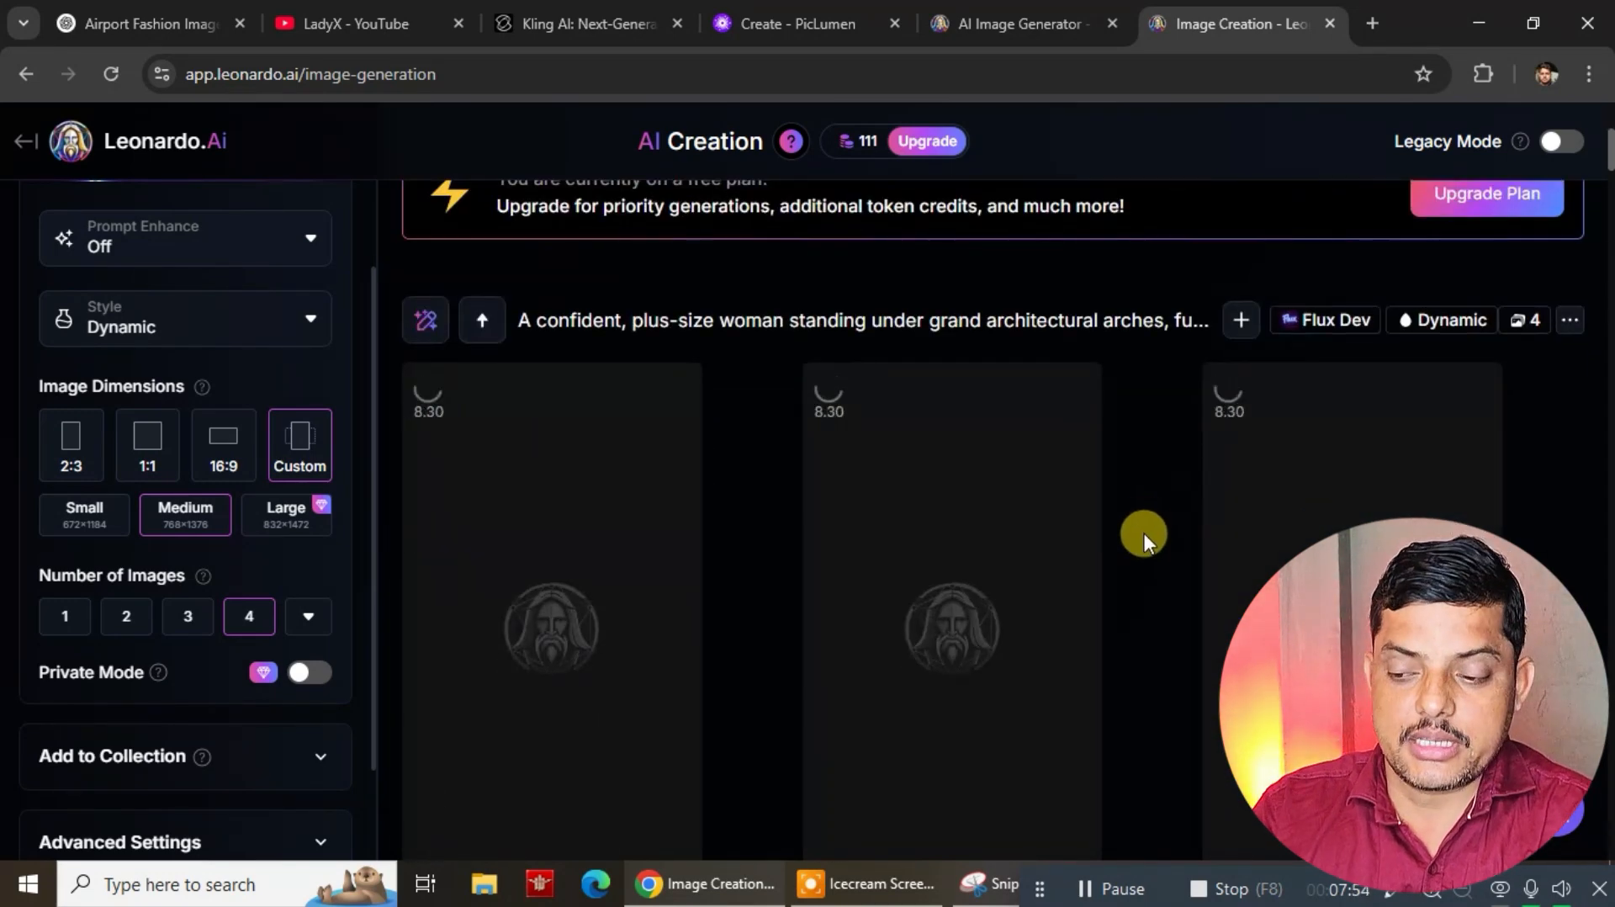
{"action": "scroll", "coordinate": [919, 514], "scroll_direction": "down", "scroll_amount": 5}
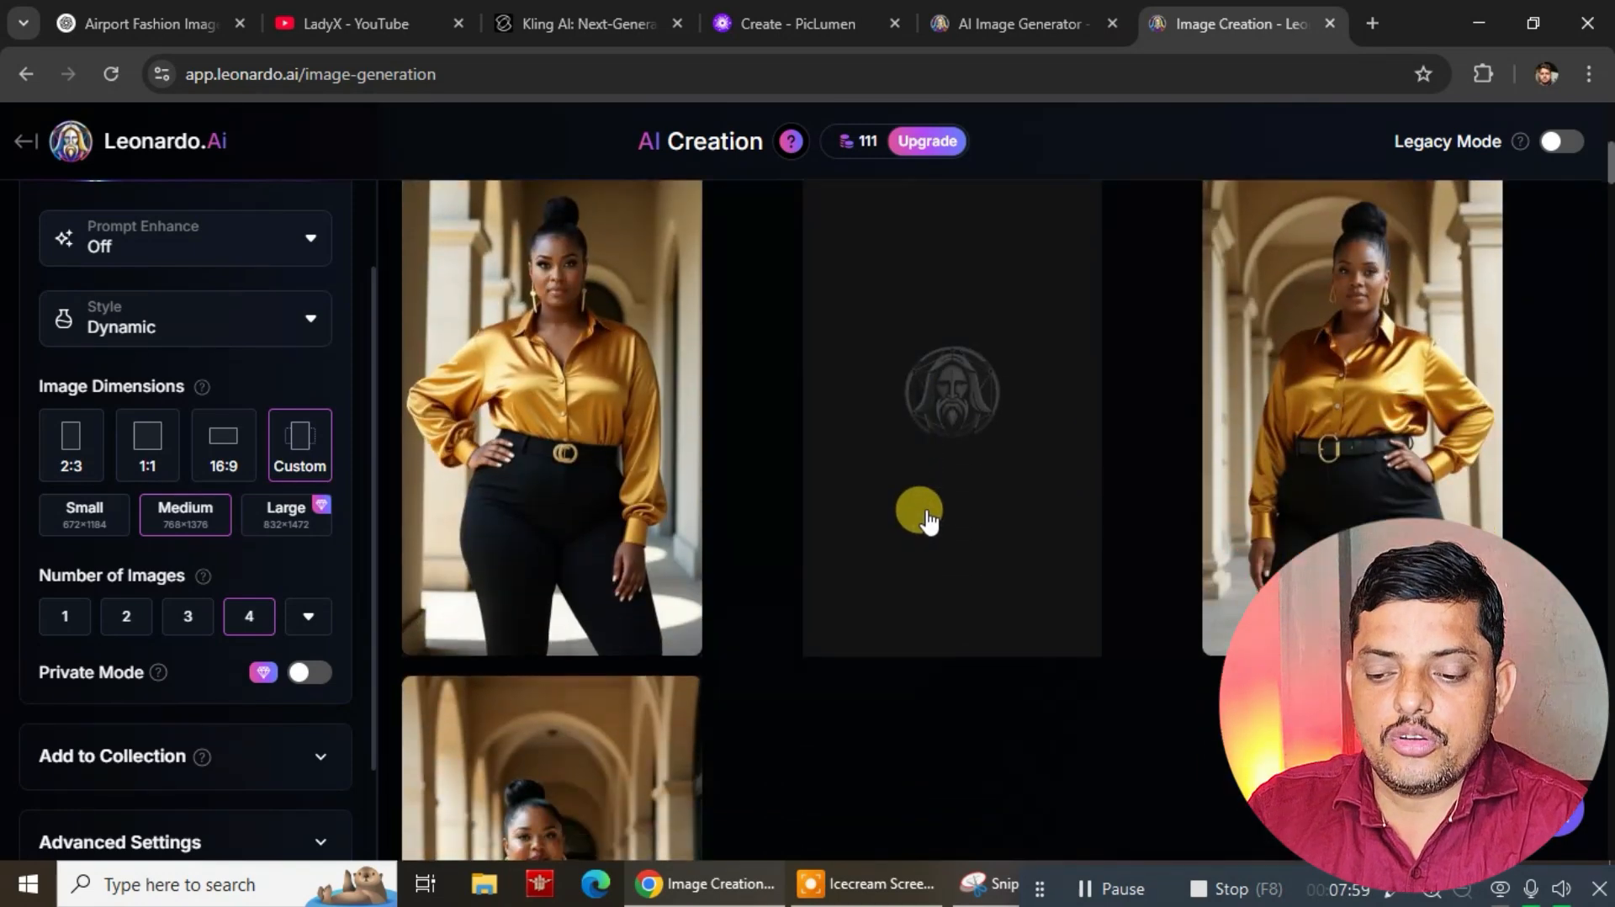
{"action": "scroll", "coordinate": [811, 538], "scroll_direction": "down", "scroll_amount": 3}
{"action": "scroll", "coordinate": [813, 539], "scroll_direction": "up", "scroll_amount": 6}
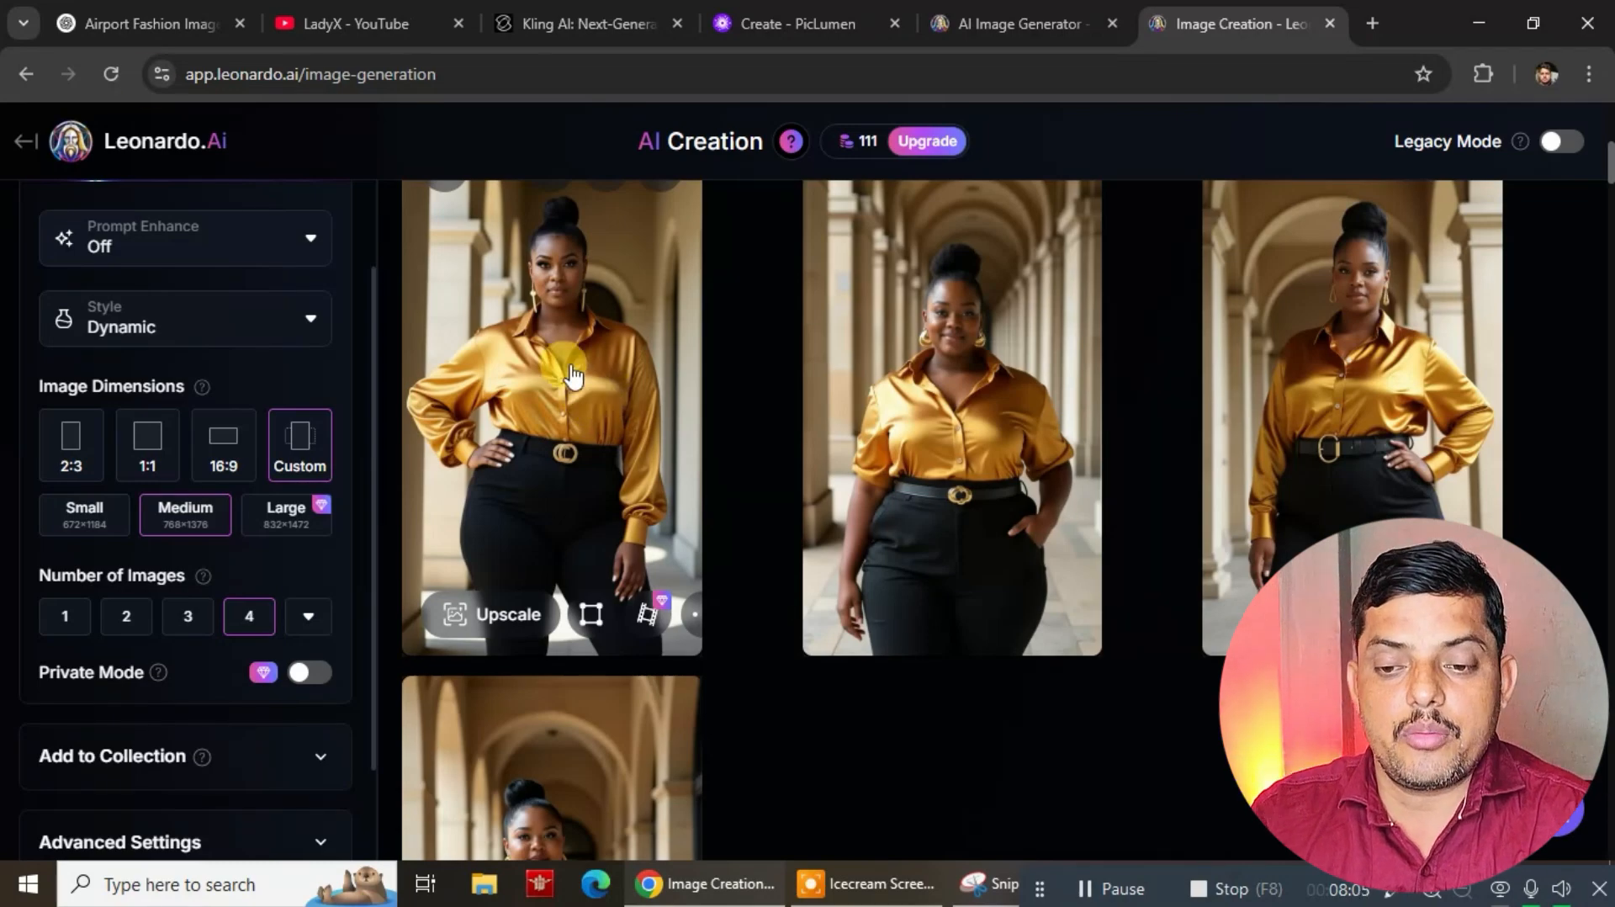
Step: Copy Prompt 2 (Green Shirt & Jeans – Casual Confident Look) from ChatGPT and replace the Leonardo.Ai prompt with it
{"action": "left_click", "coordinate": [143, 20]}
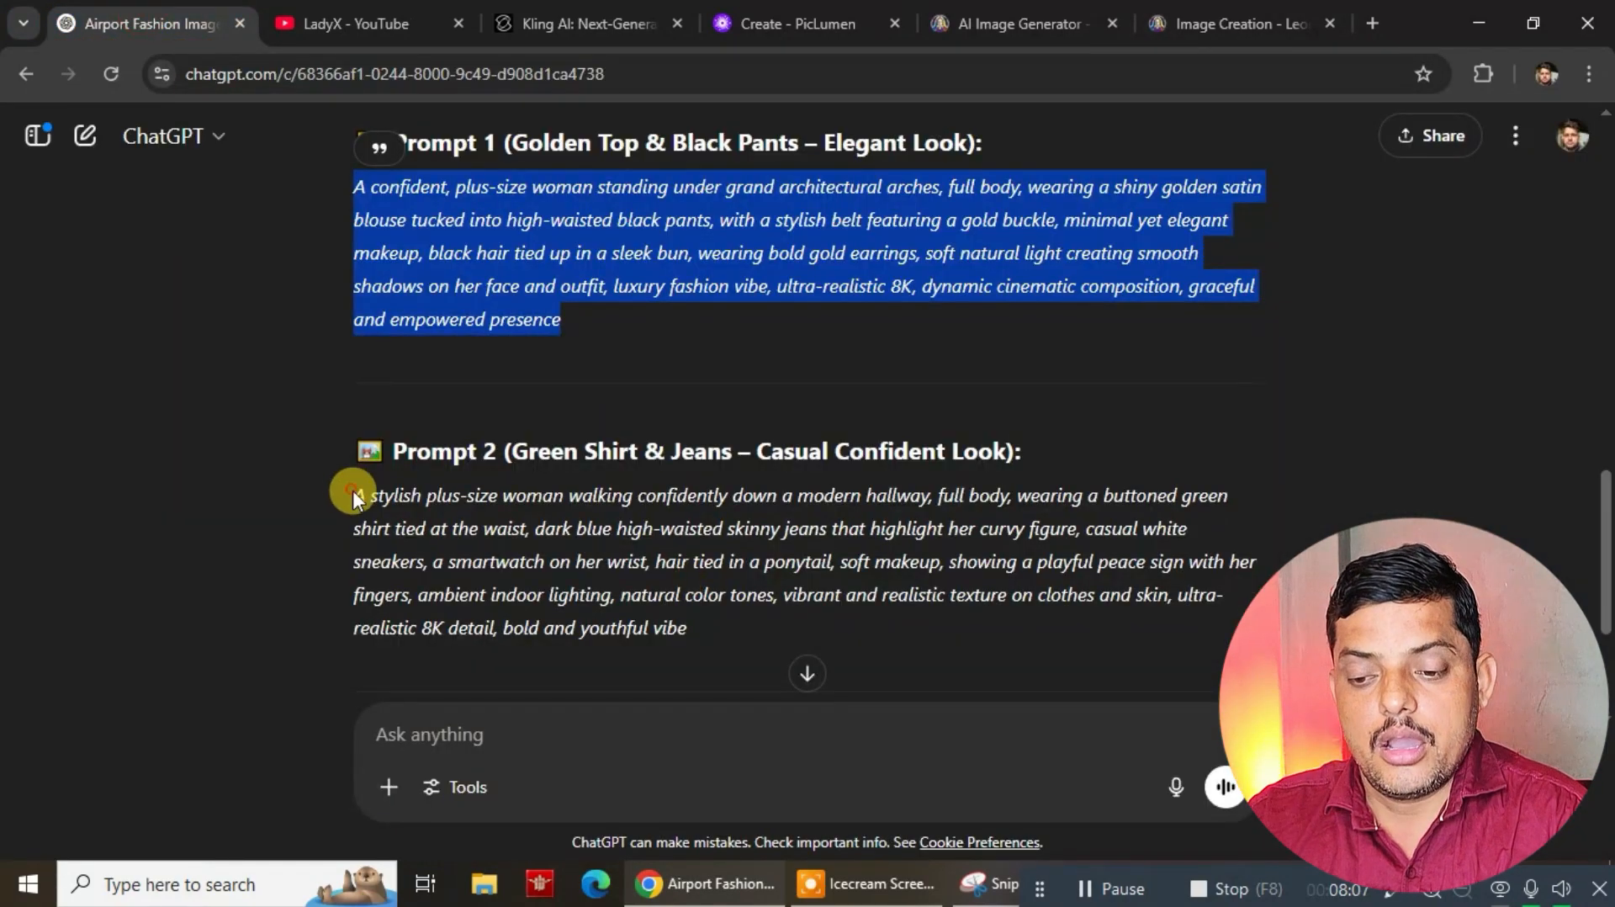
{"action": "left_click_drag", "start_coordinate": [354, 494], "coordinate": [737, 624]}
{"action": "key", "text": "ctrl+c"}
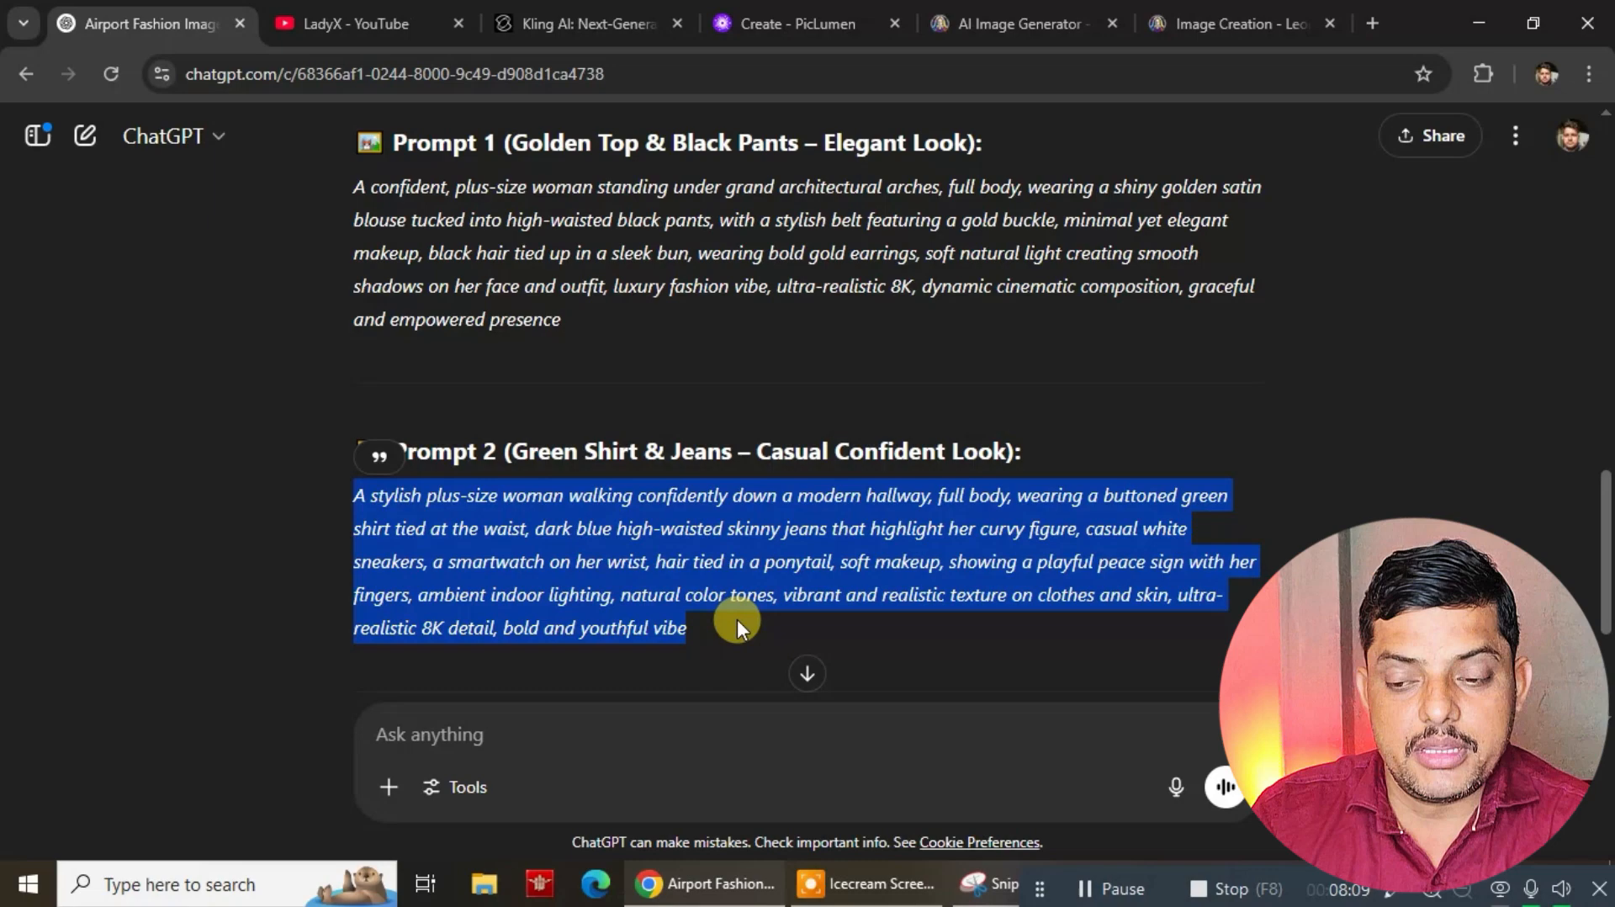
{"action": "left_click", "coordinate": [1195, 24]}
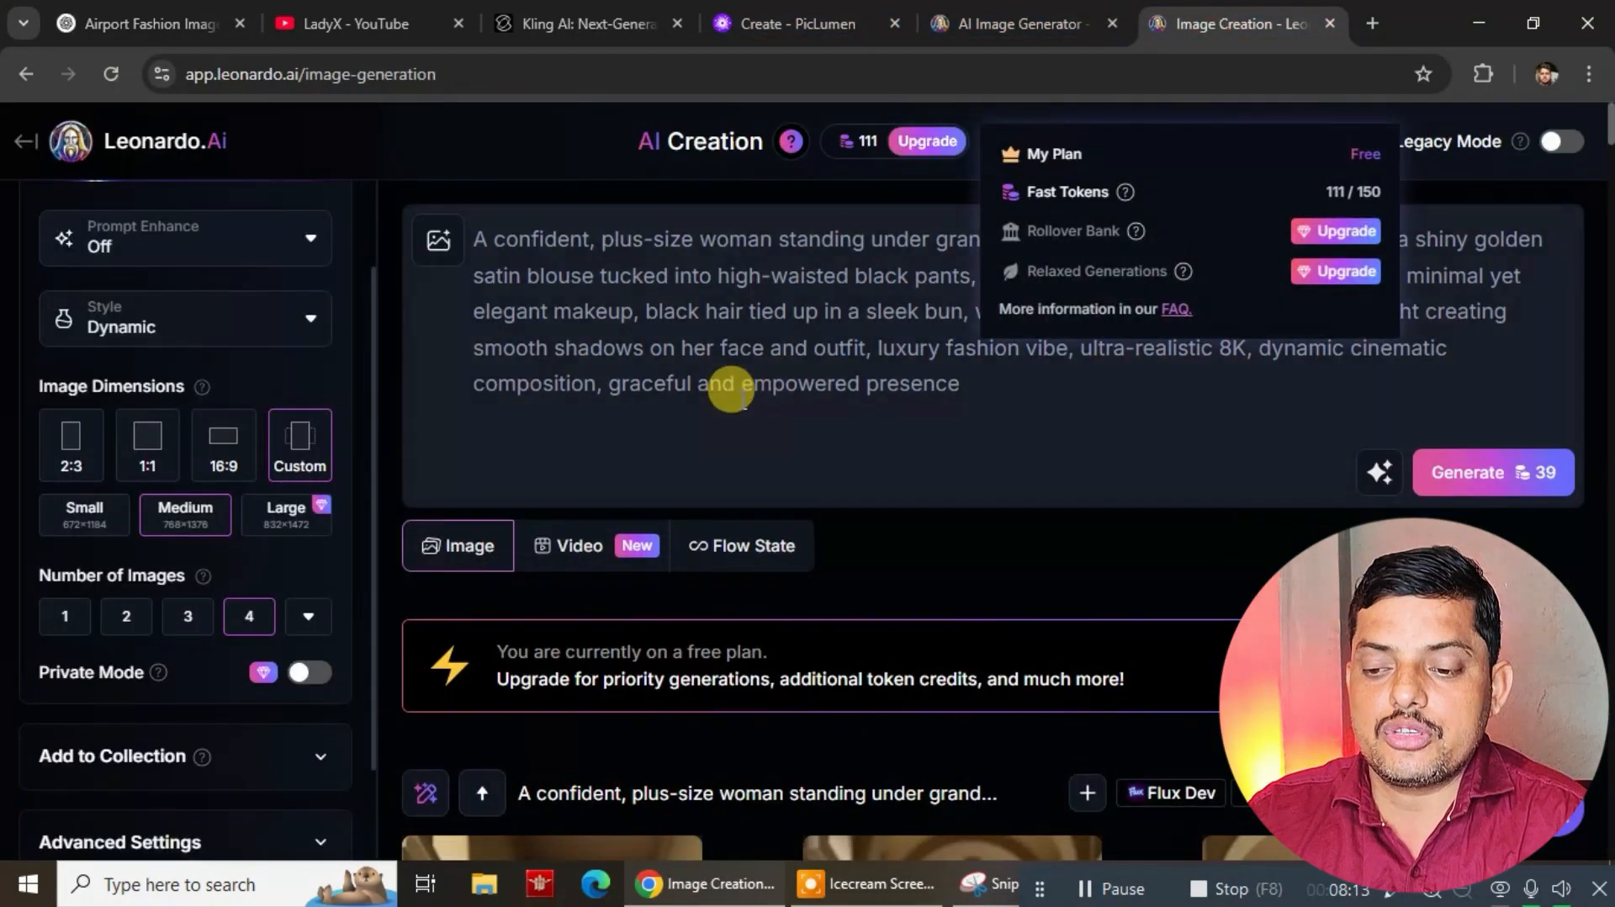
{"action": "left_click", "coordinate": [727, 351]}
{"action": "triple_click", "coordinate": [726, 350]}
{"action": "key", "text": "ctrl+v"}
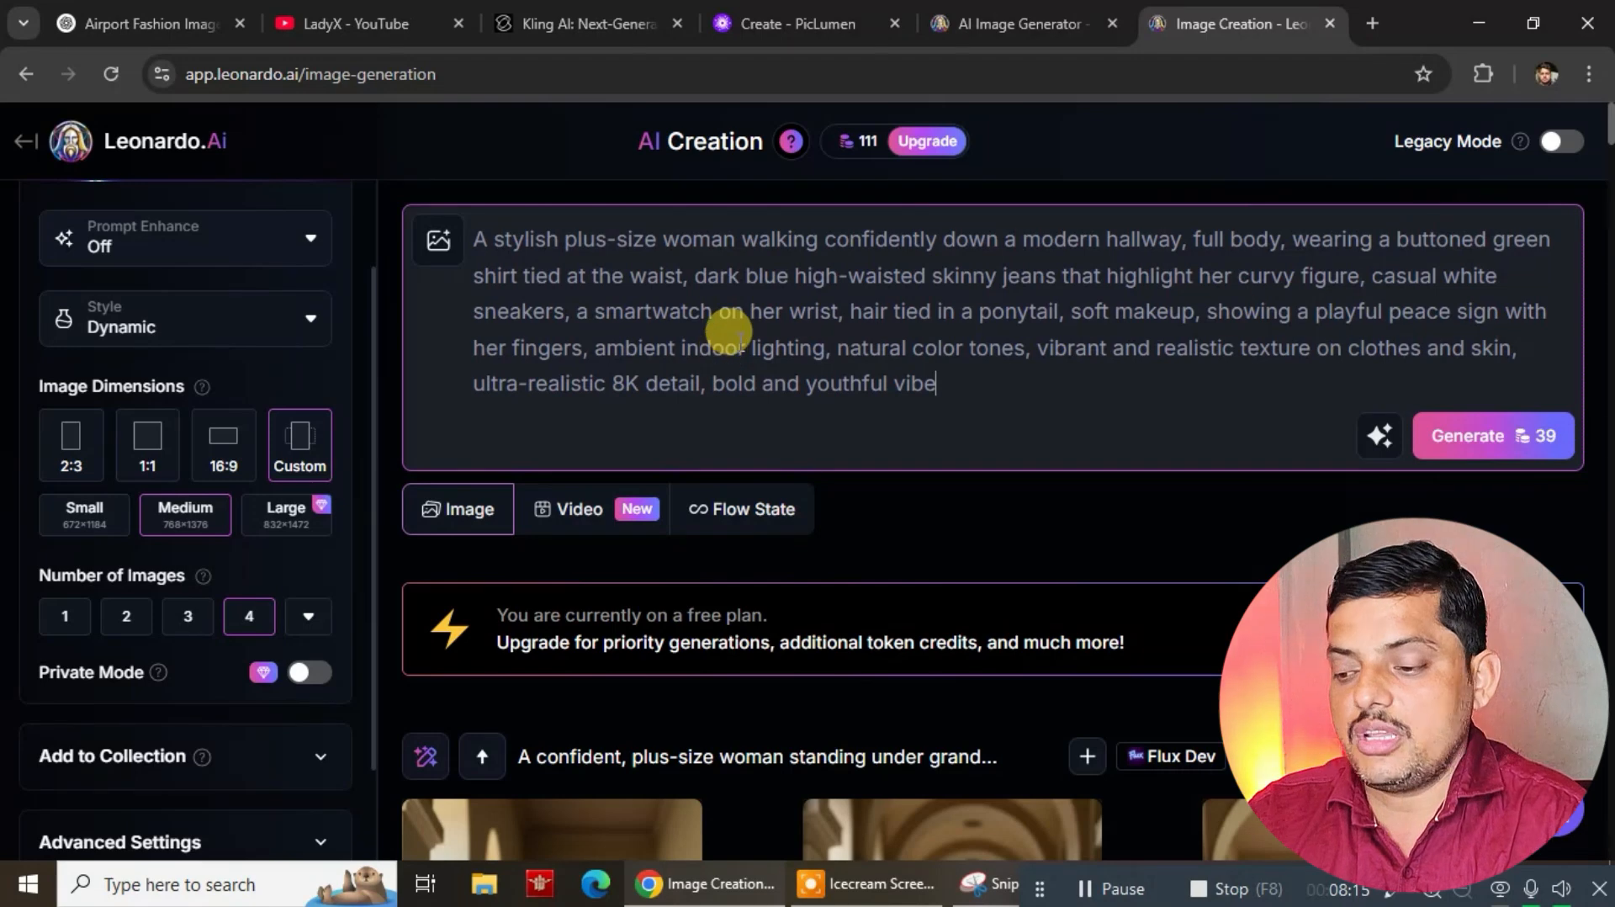
Step: Generate four images from the green shirt prompt in Leonardo.Ai, and download the gold-outfit airport image with handbag and suitcase from PicLumen
{"action": "left_click", "coordinate": [1482, 442]}
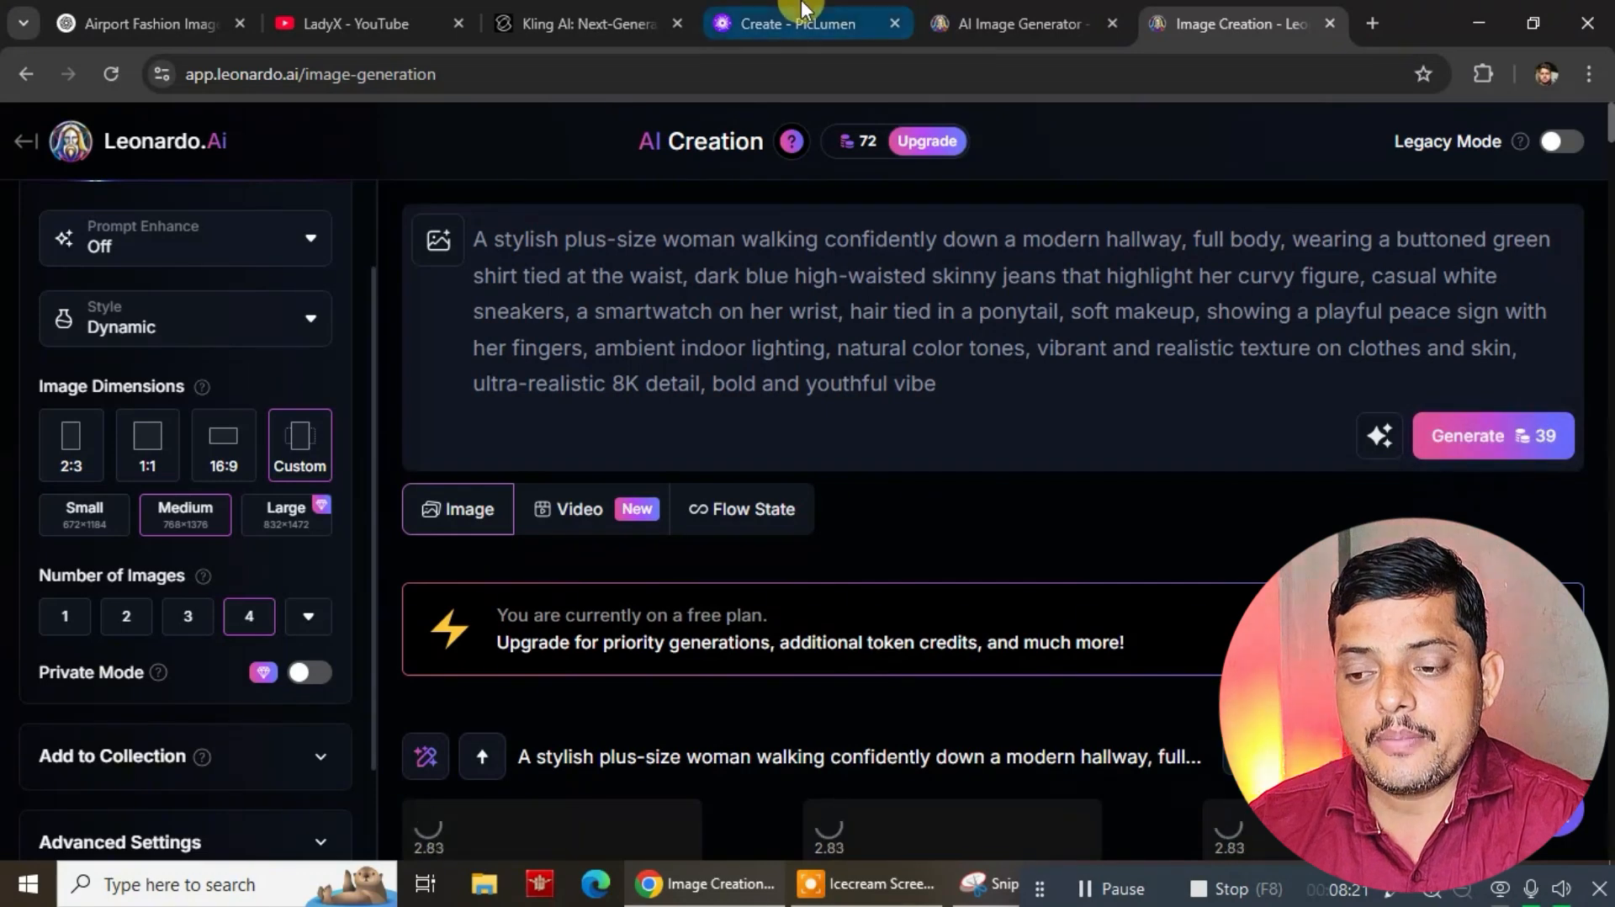
{"action": "left_click", "coordinate": [805, 26]}
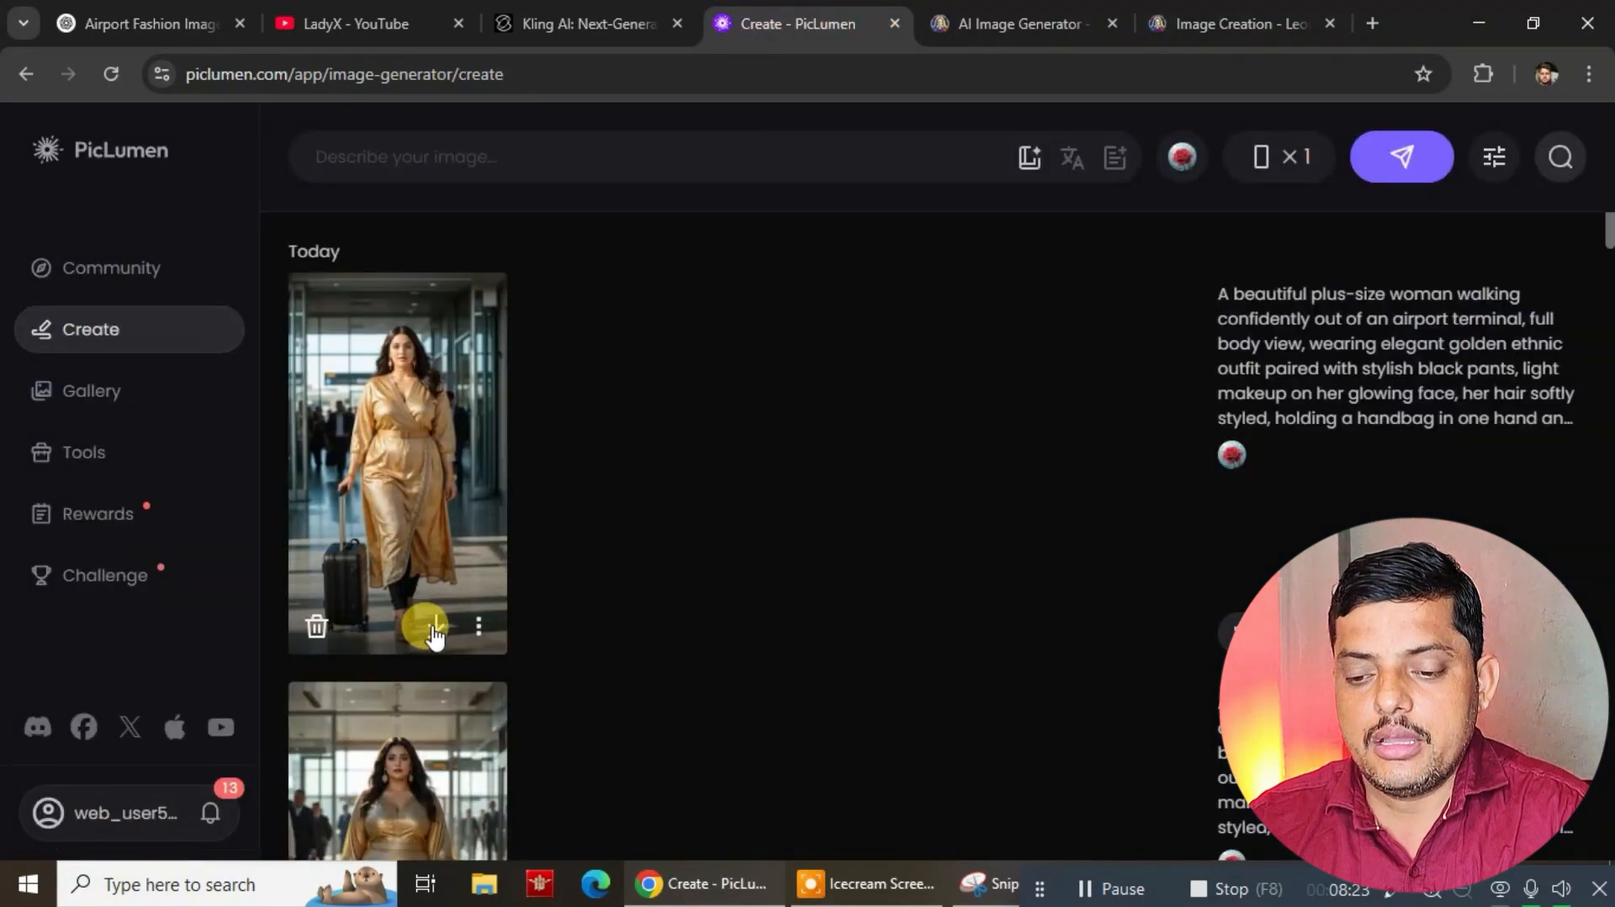
{"action": "scroll", "coordinate": [459, 665], "scroll_direction": "down", "scroll_amount": 3}
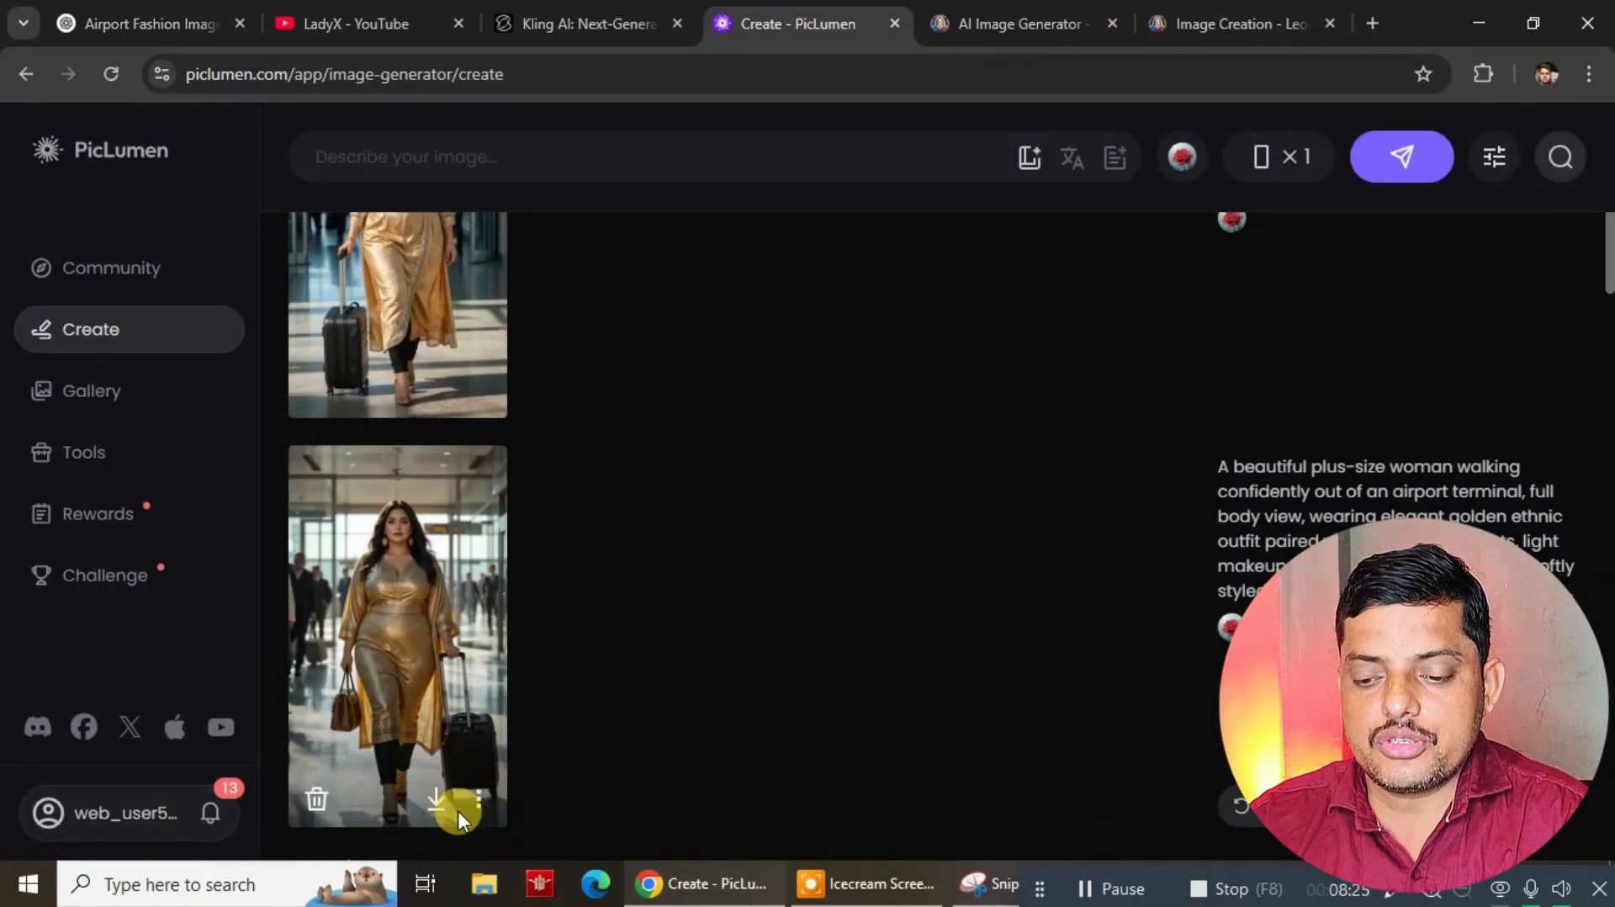
{"action": "left_click", "coordinate": [437, 803]}
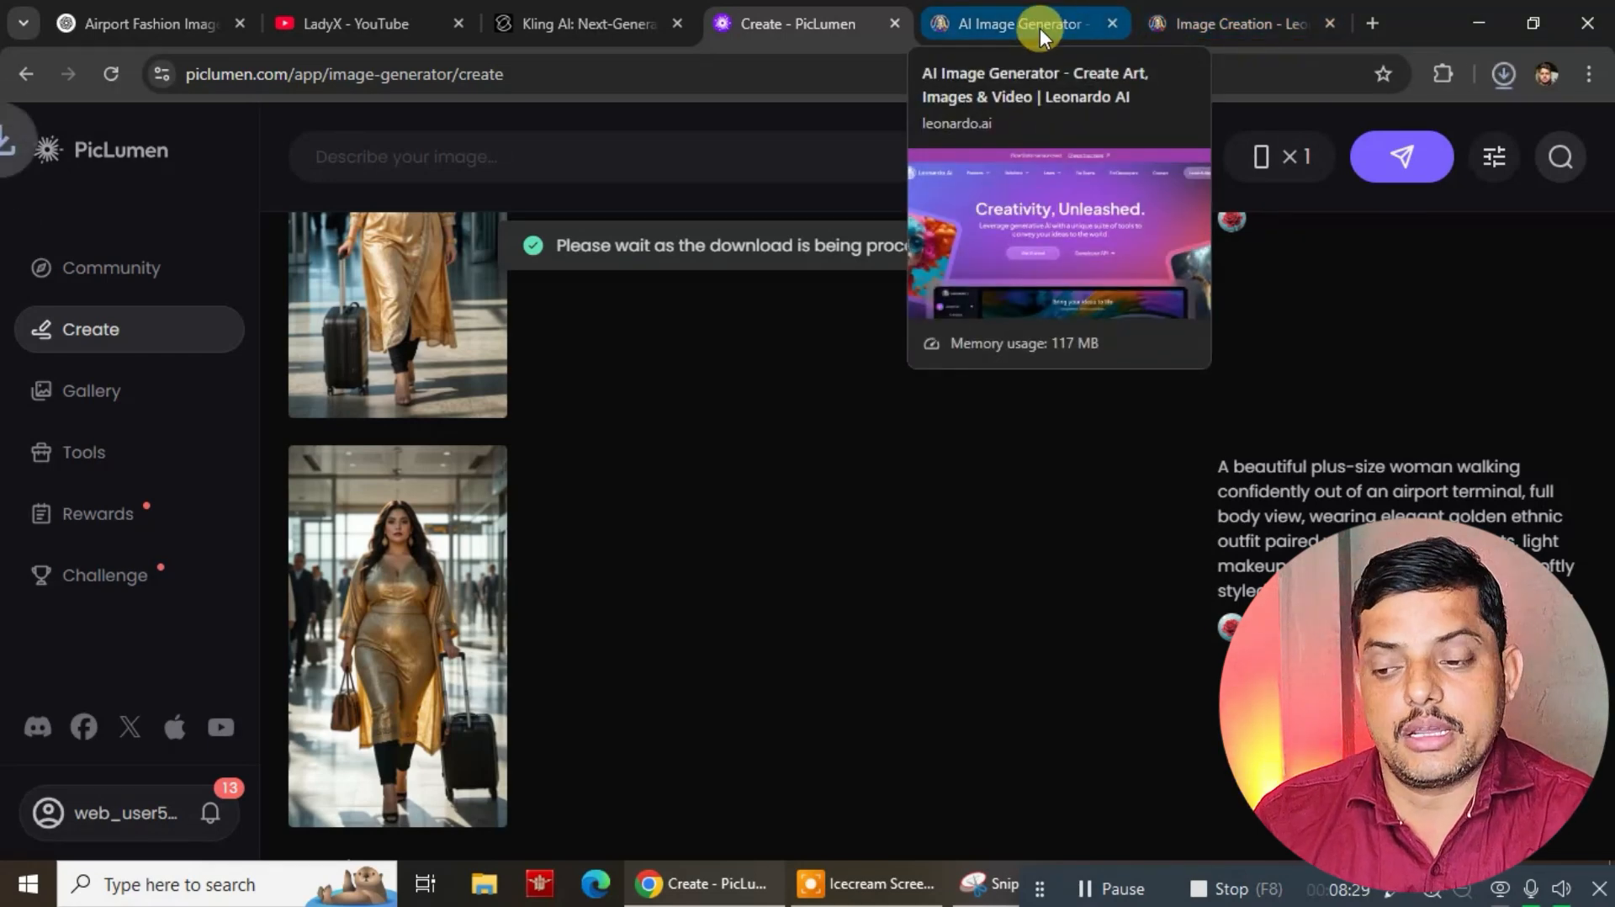
Step: Return to Leonardo.Ai, open the second green-shirt hallway image with the single peace sign and download it
{"action": "left_click", "coordinate": [1192, 22]}
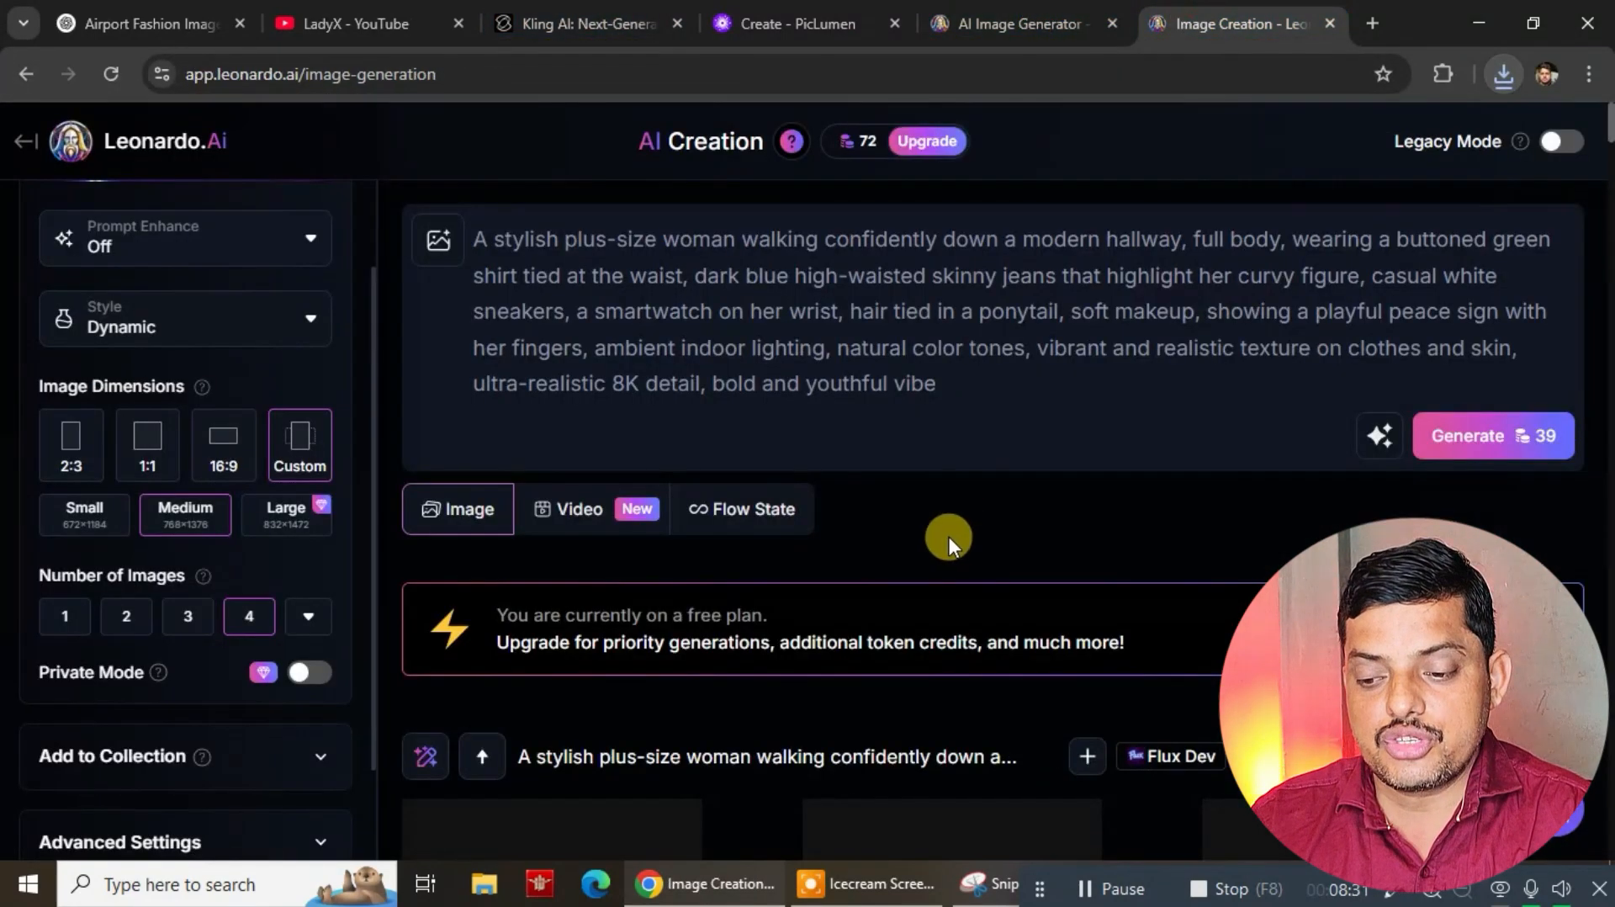
{"action": "scroll", "coordinate": [948, 536], "scroll_direction": "down", "scroll_amount": 5}
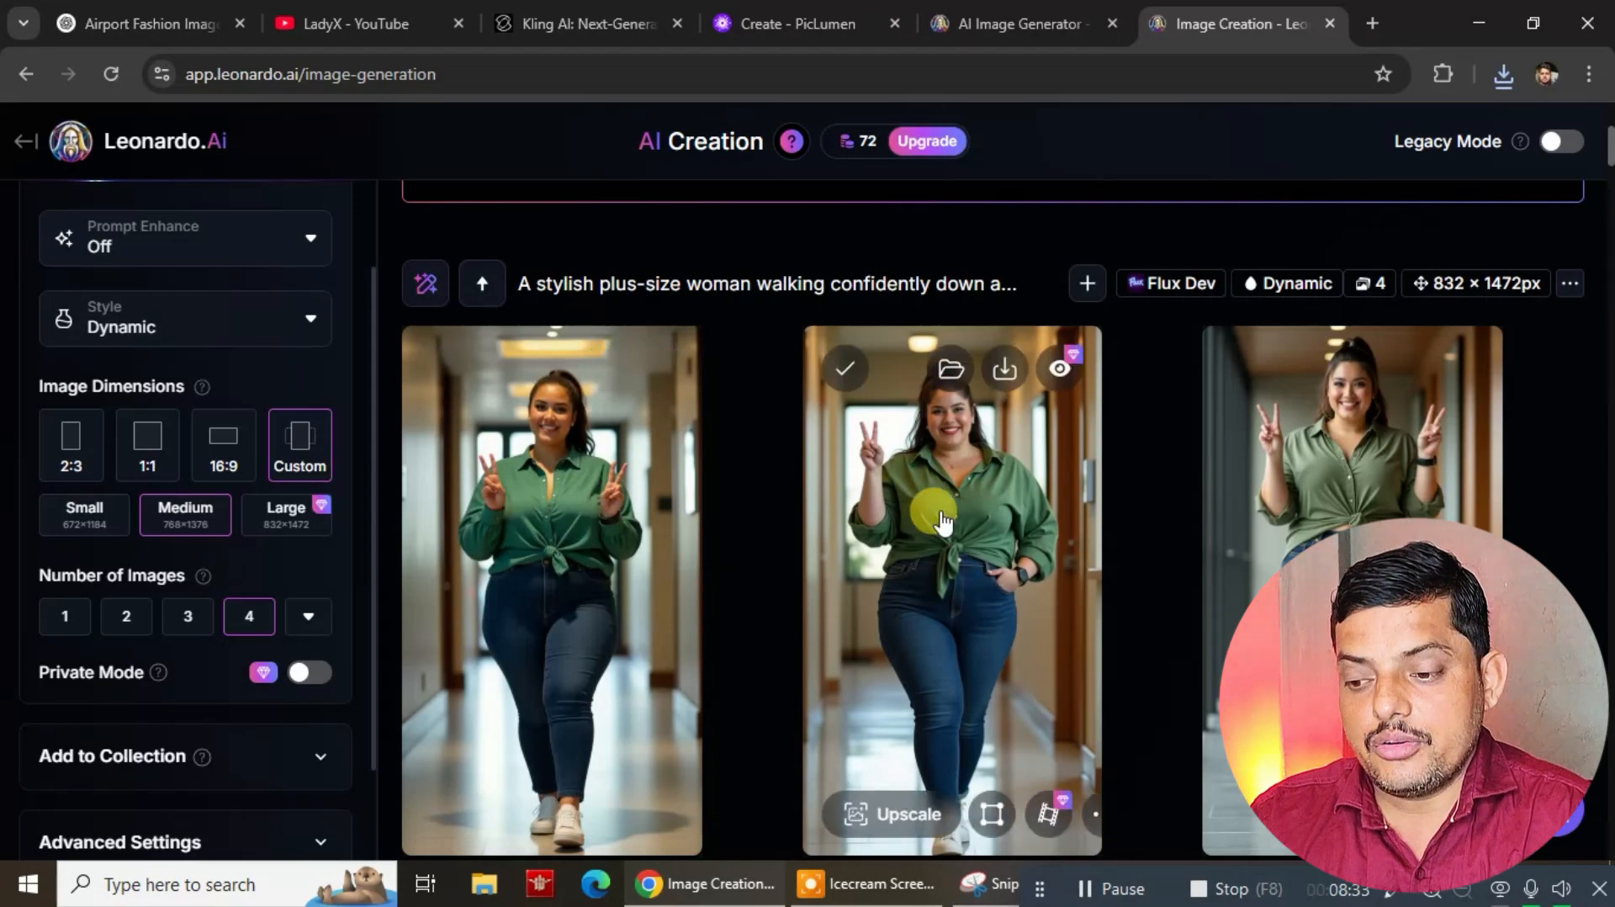
{"action": "left_click", "coordinate": [941, 508]}
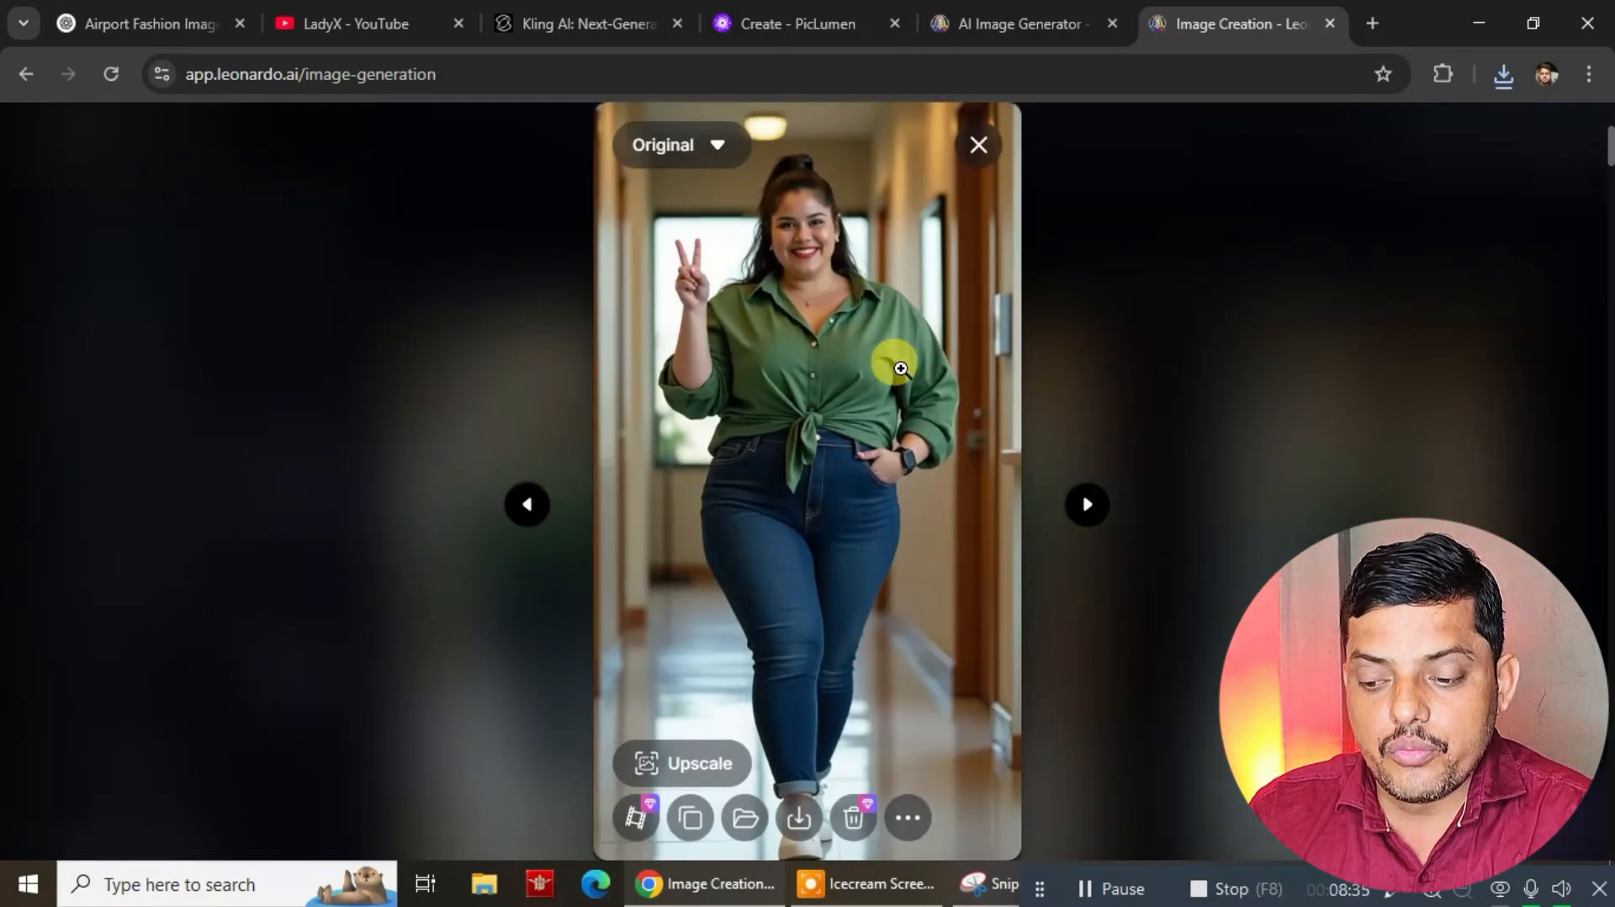
{"action": "left_click", "coordinate": [797, 842]}
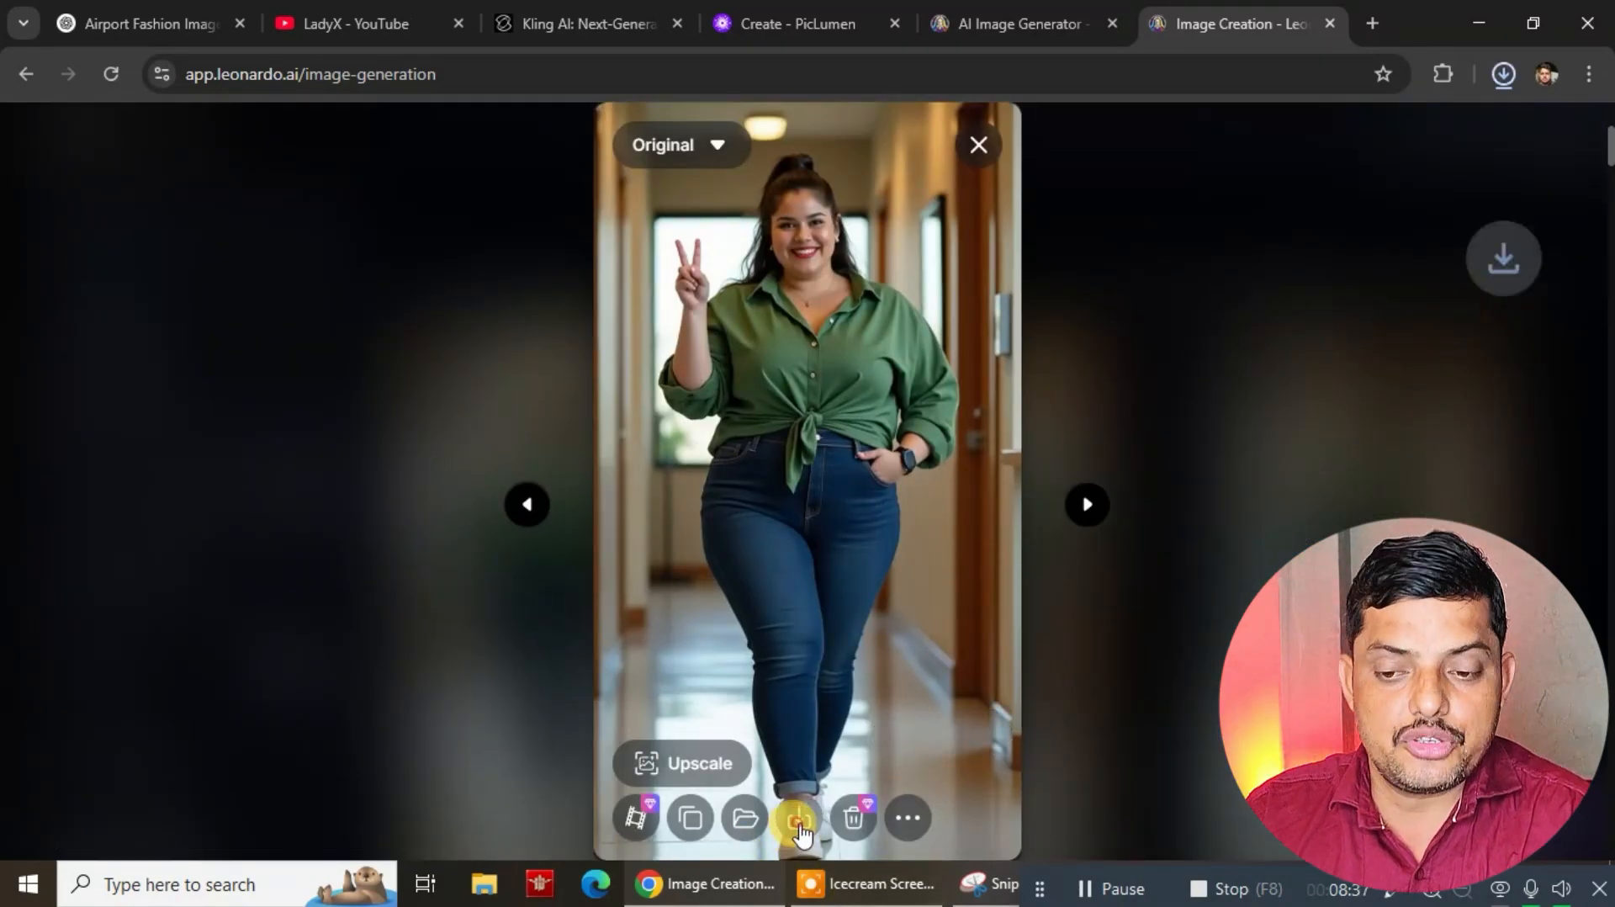
Step: Compare the image with the green-shirt Short on the LadyX YouTube channel, and download the Leonardo.Ai image once more
{"action": "left_click", "coordinate": [380, 44]}
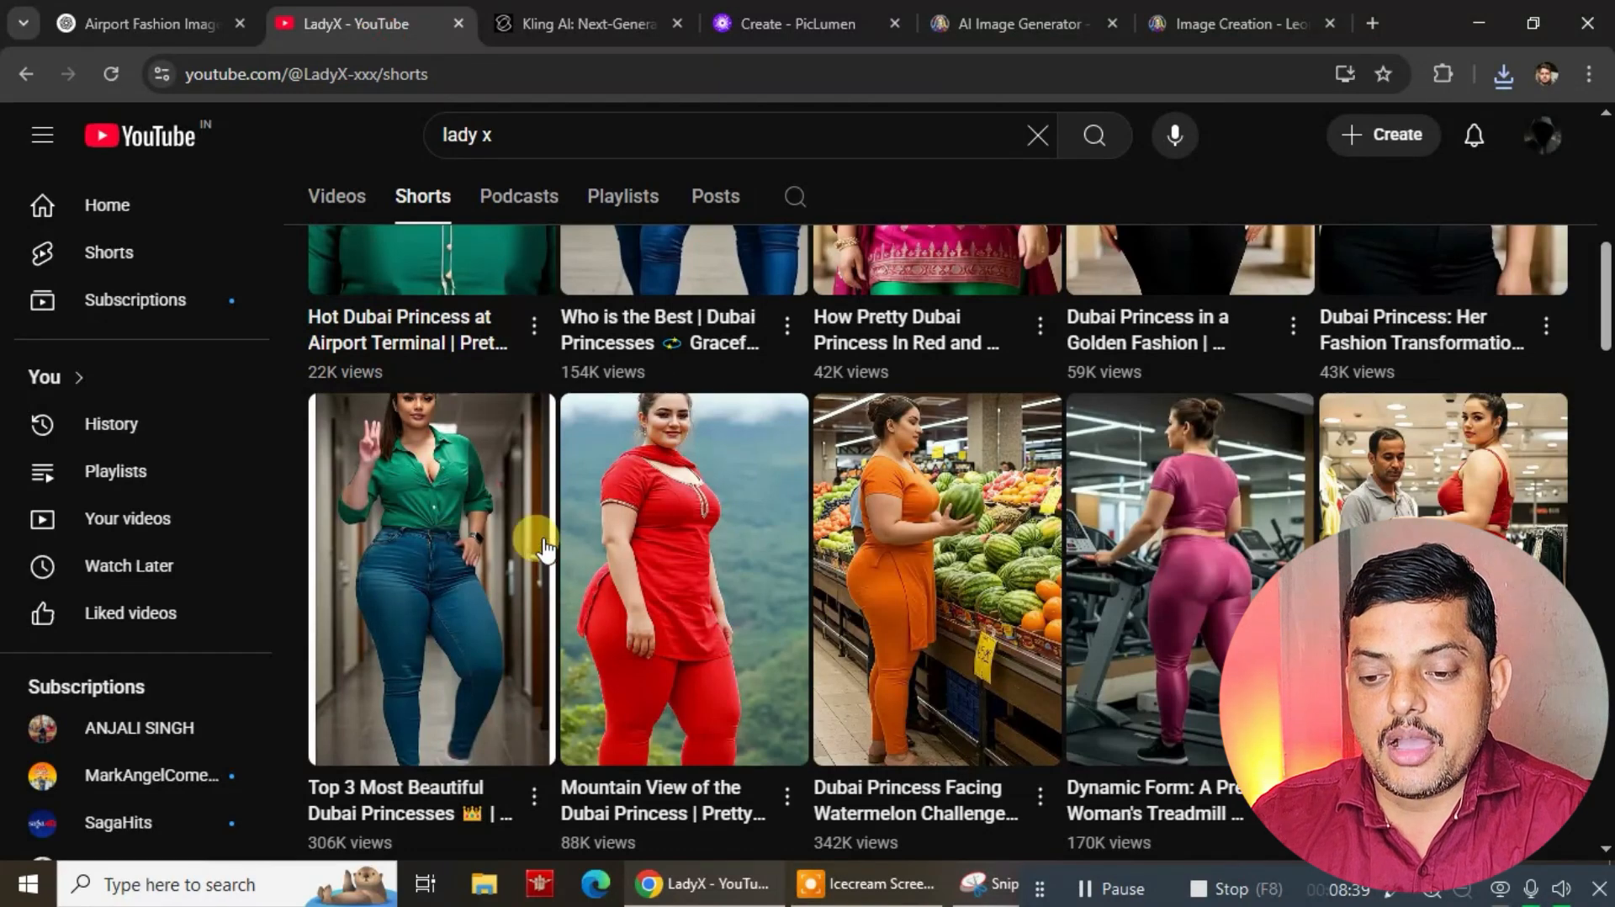
{"action": "left_click", "coordinate": [1202, 26]}
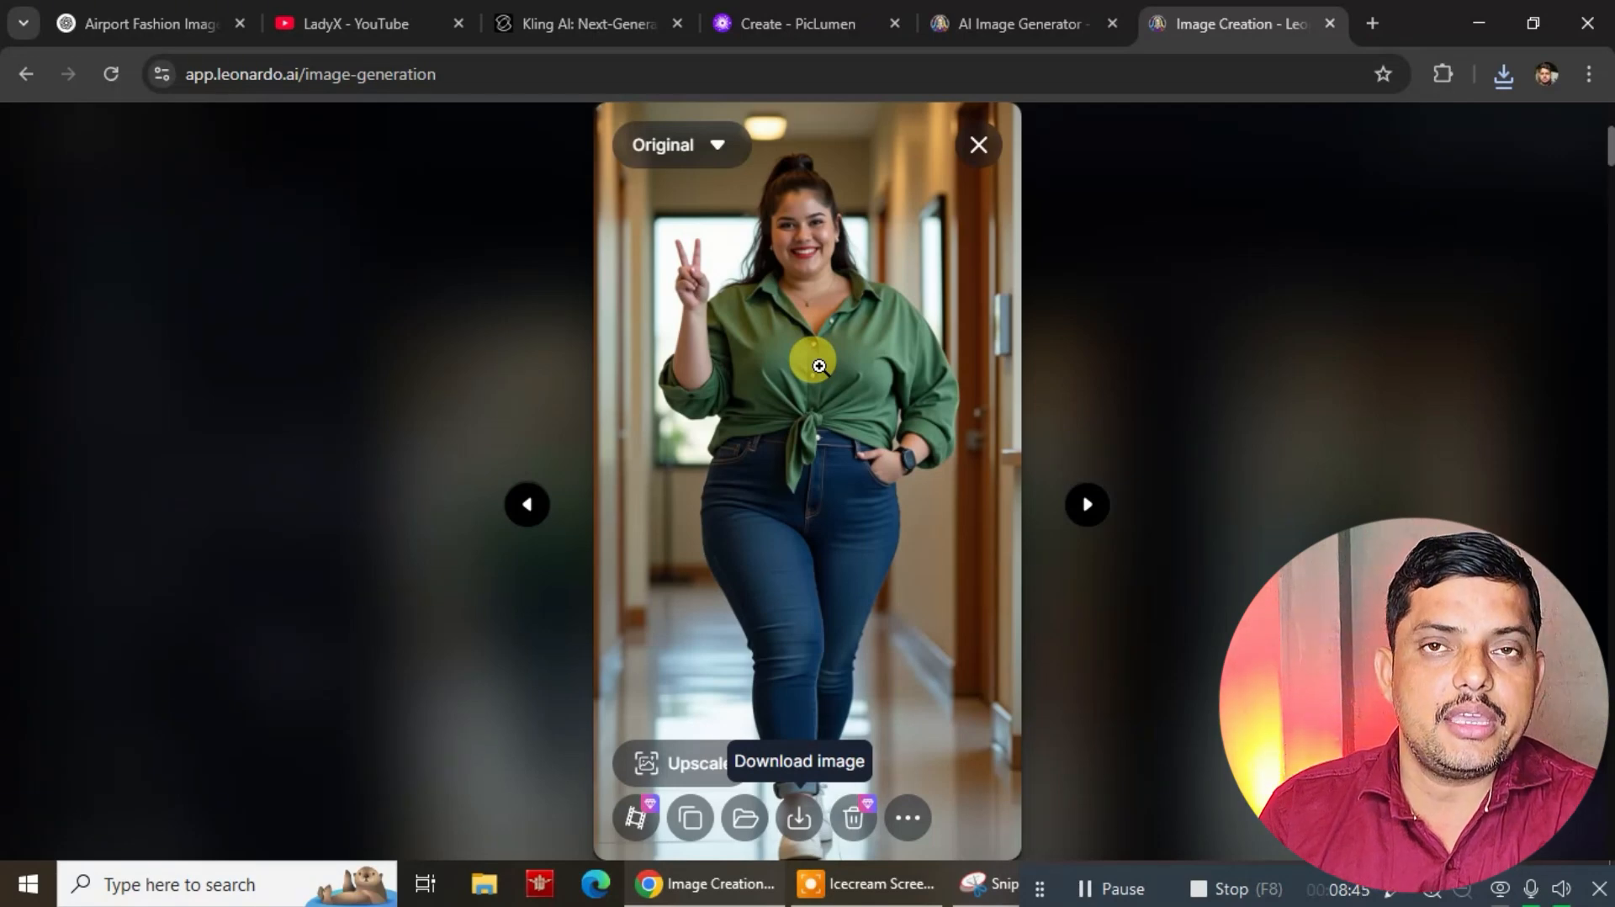
{"action": "left_click", "coordinate": [797, 820]}
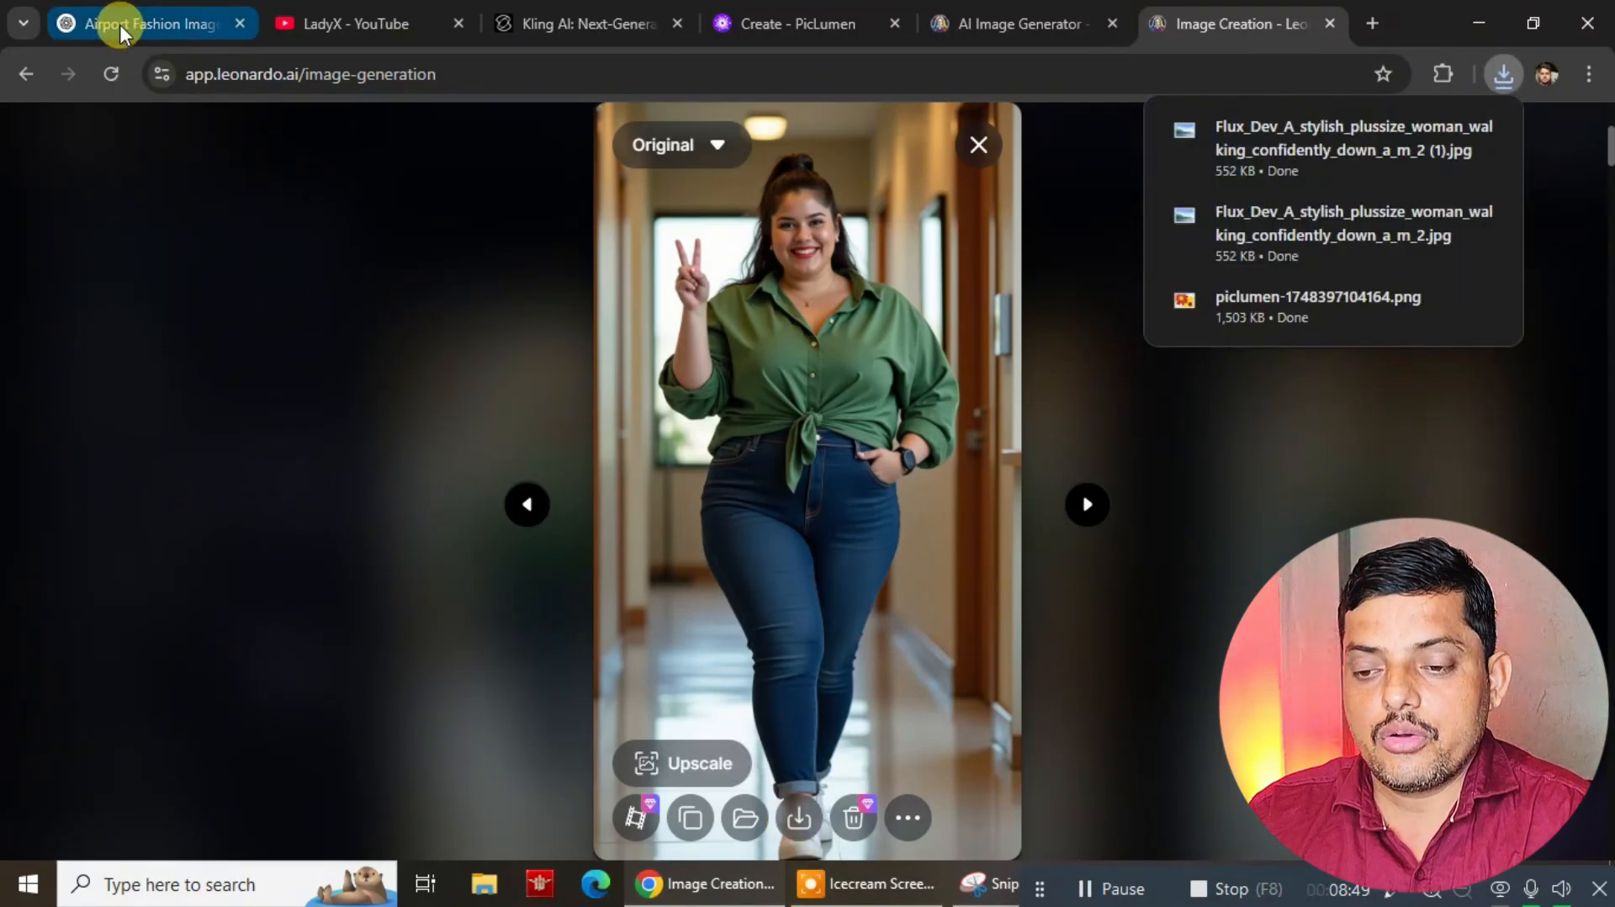
Step: Send the copied green shirt prompt to ChatGPT, followed by "iska video prompt", to request a video prompt for it
{"action": "left_click", "coordinate": [119, 27]}
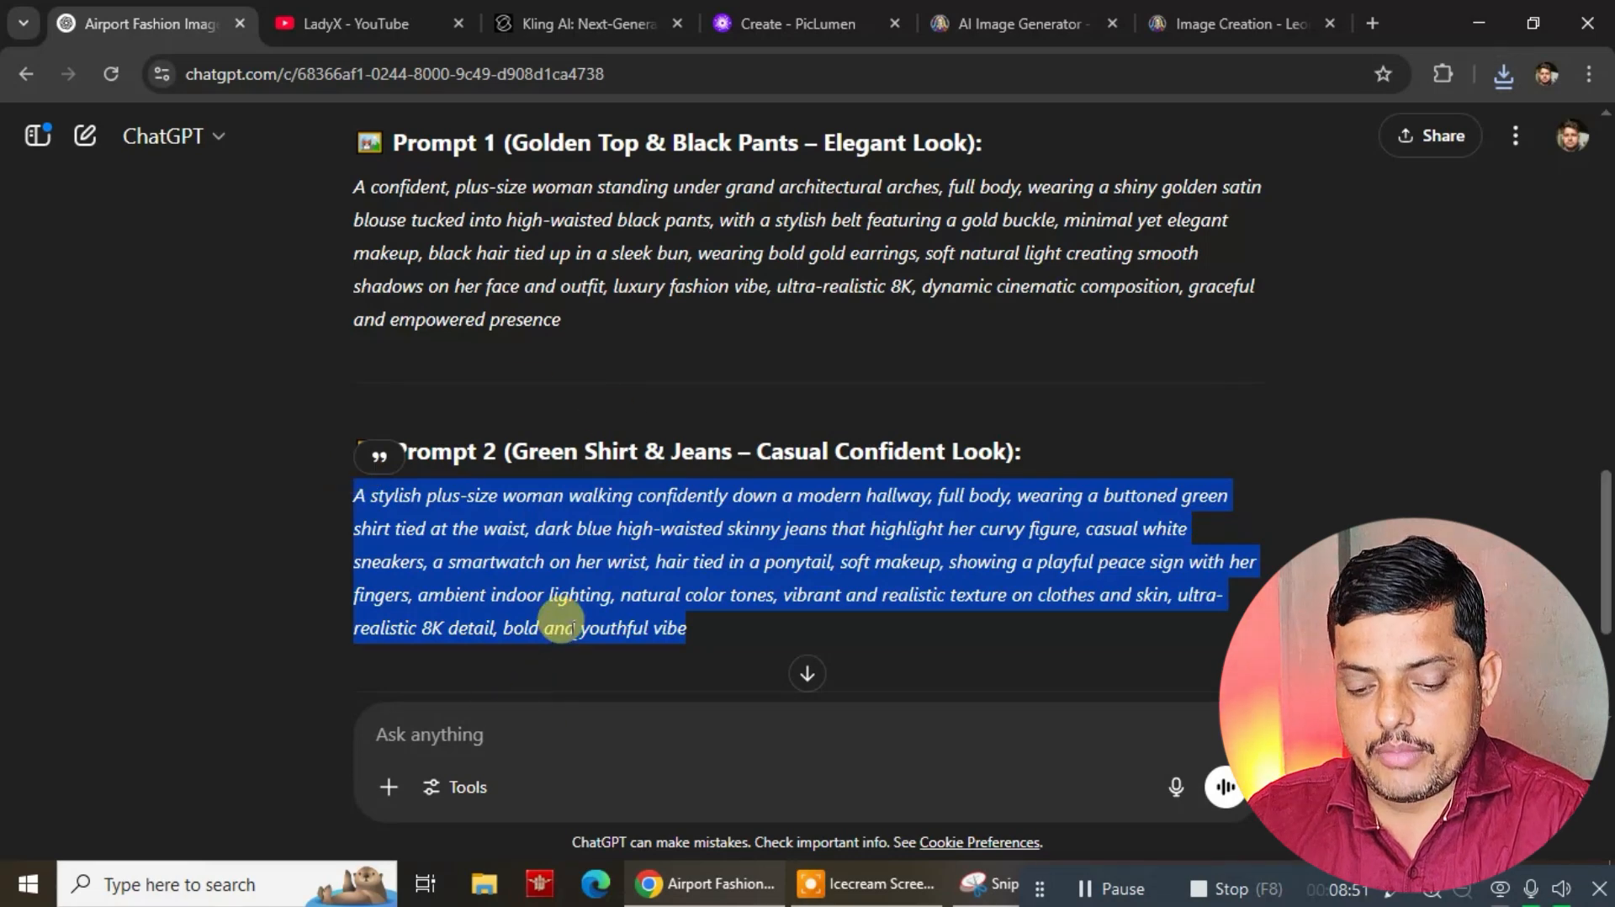
{"action": "left_click", "coordinate": [594, 725]}
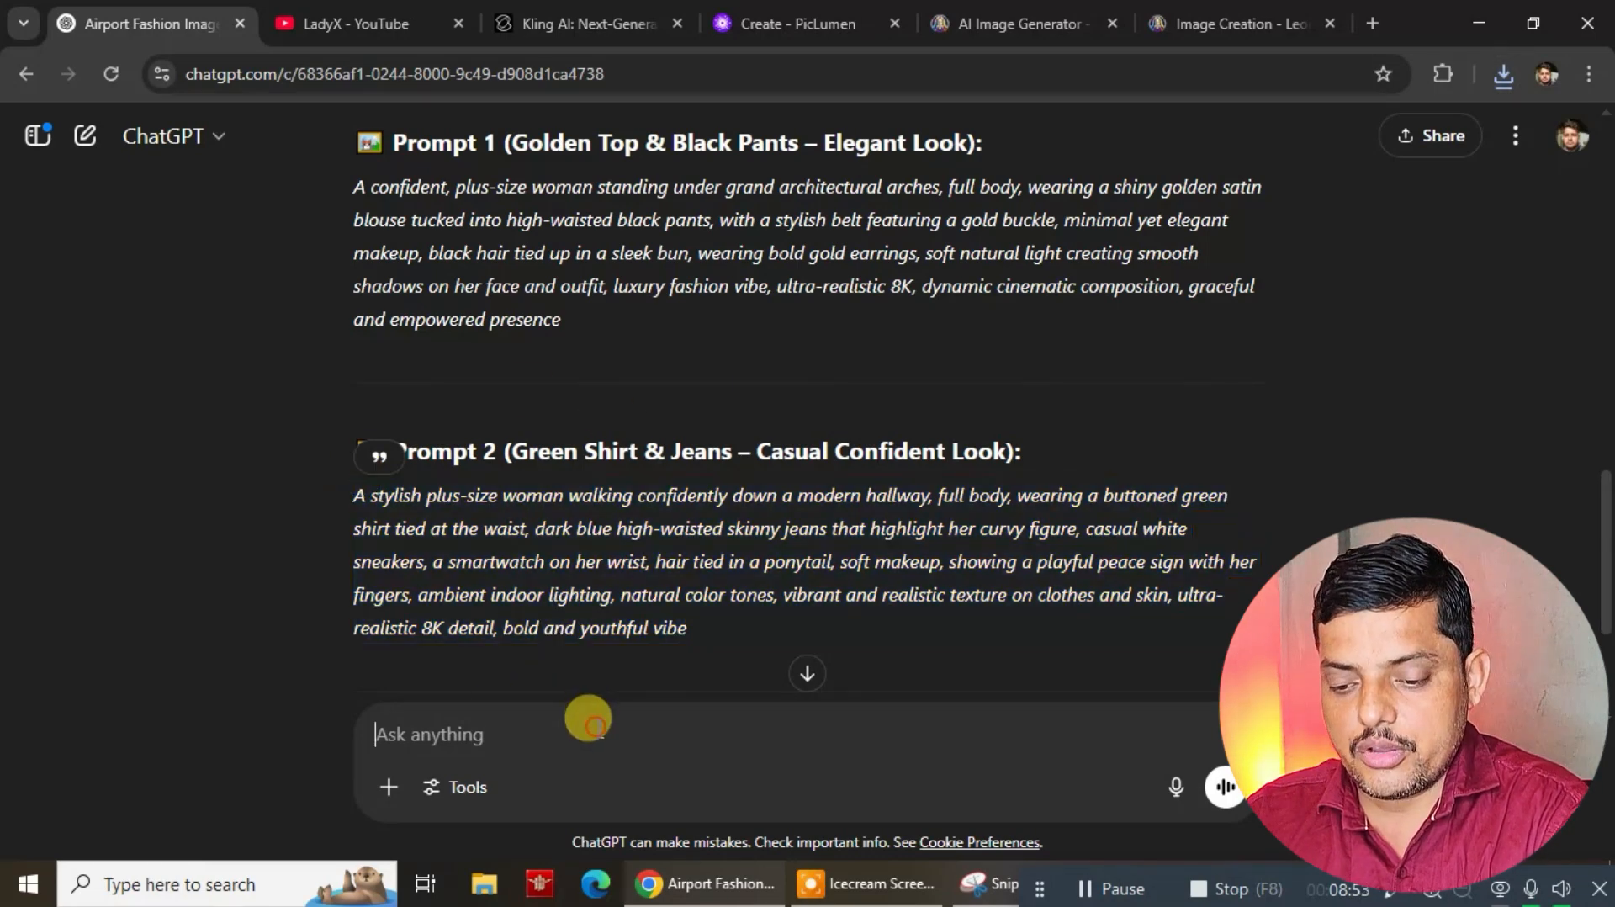
{"action": "key", "text": "ctrl+v"}
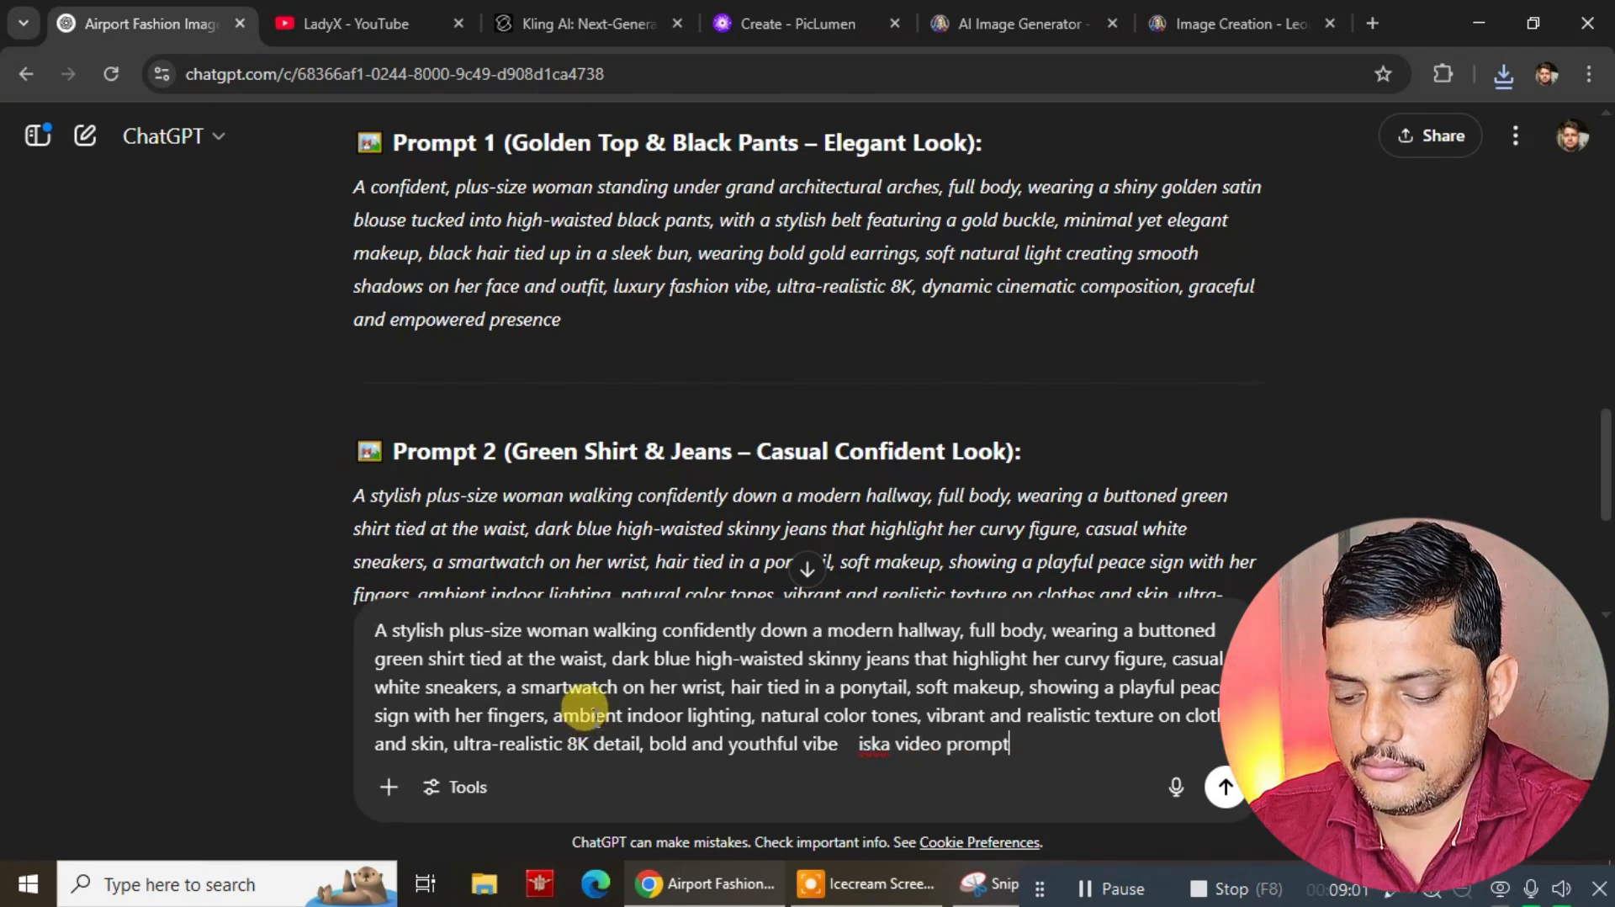
{"action": "key", "text": "Return"}
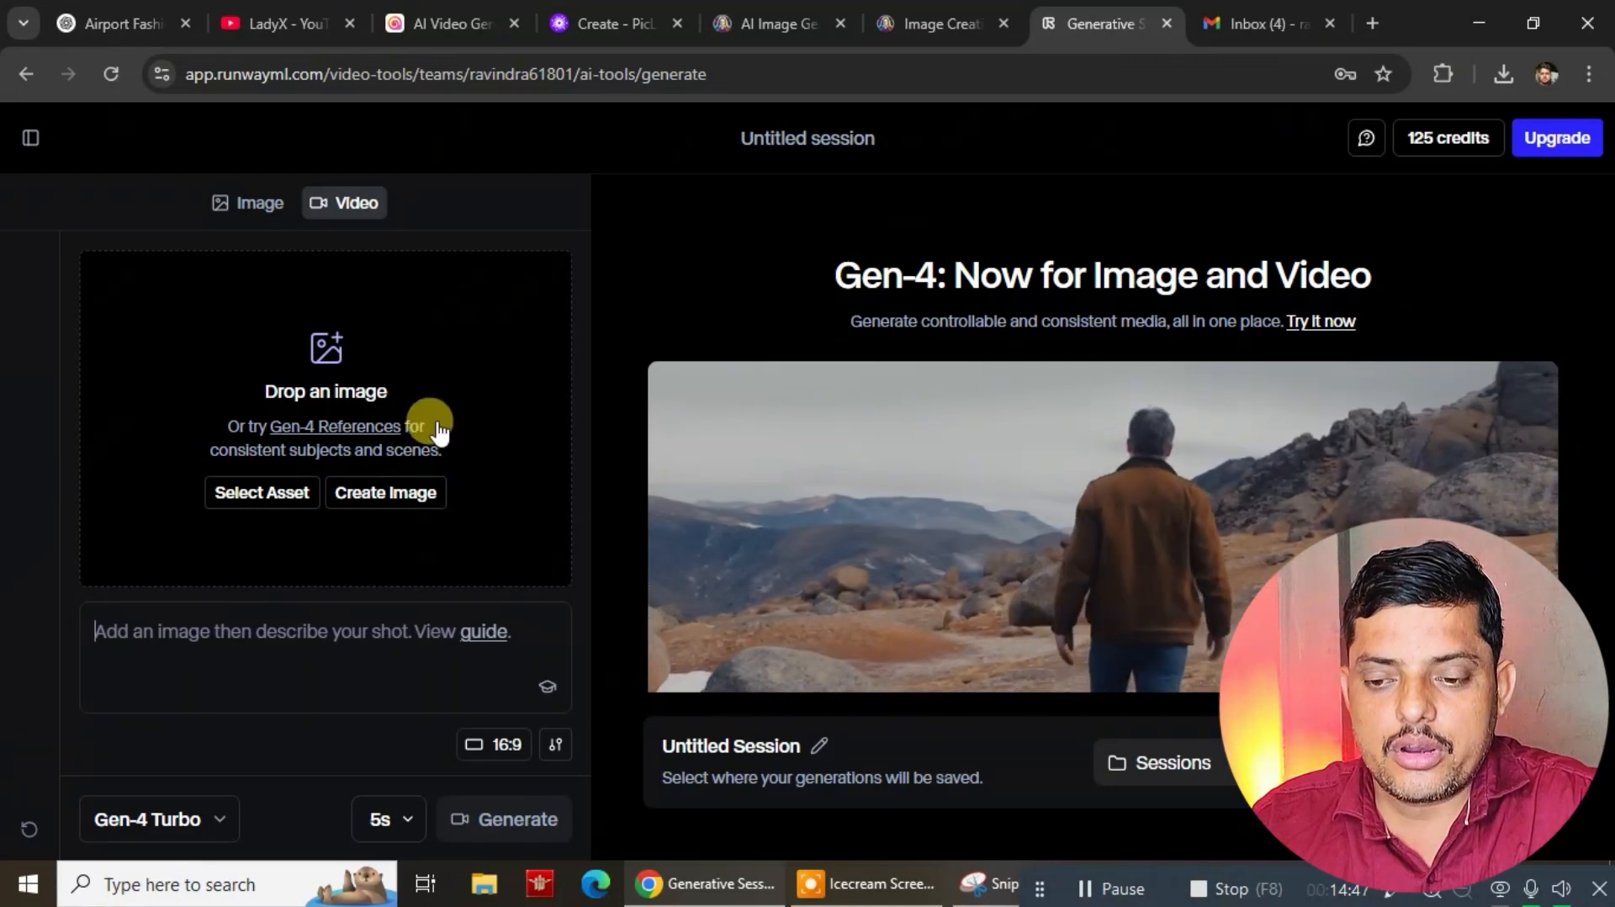
Step: Upload Flux_Dev_A_stylish_plussize_woman_walking_confidently_down_a_m_2 (1).jpg from Downloads as the video's source image in Runway
{"action": "left_click", "coordinate": [325, 343]}
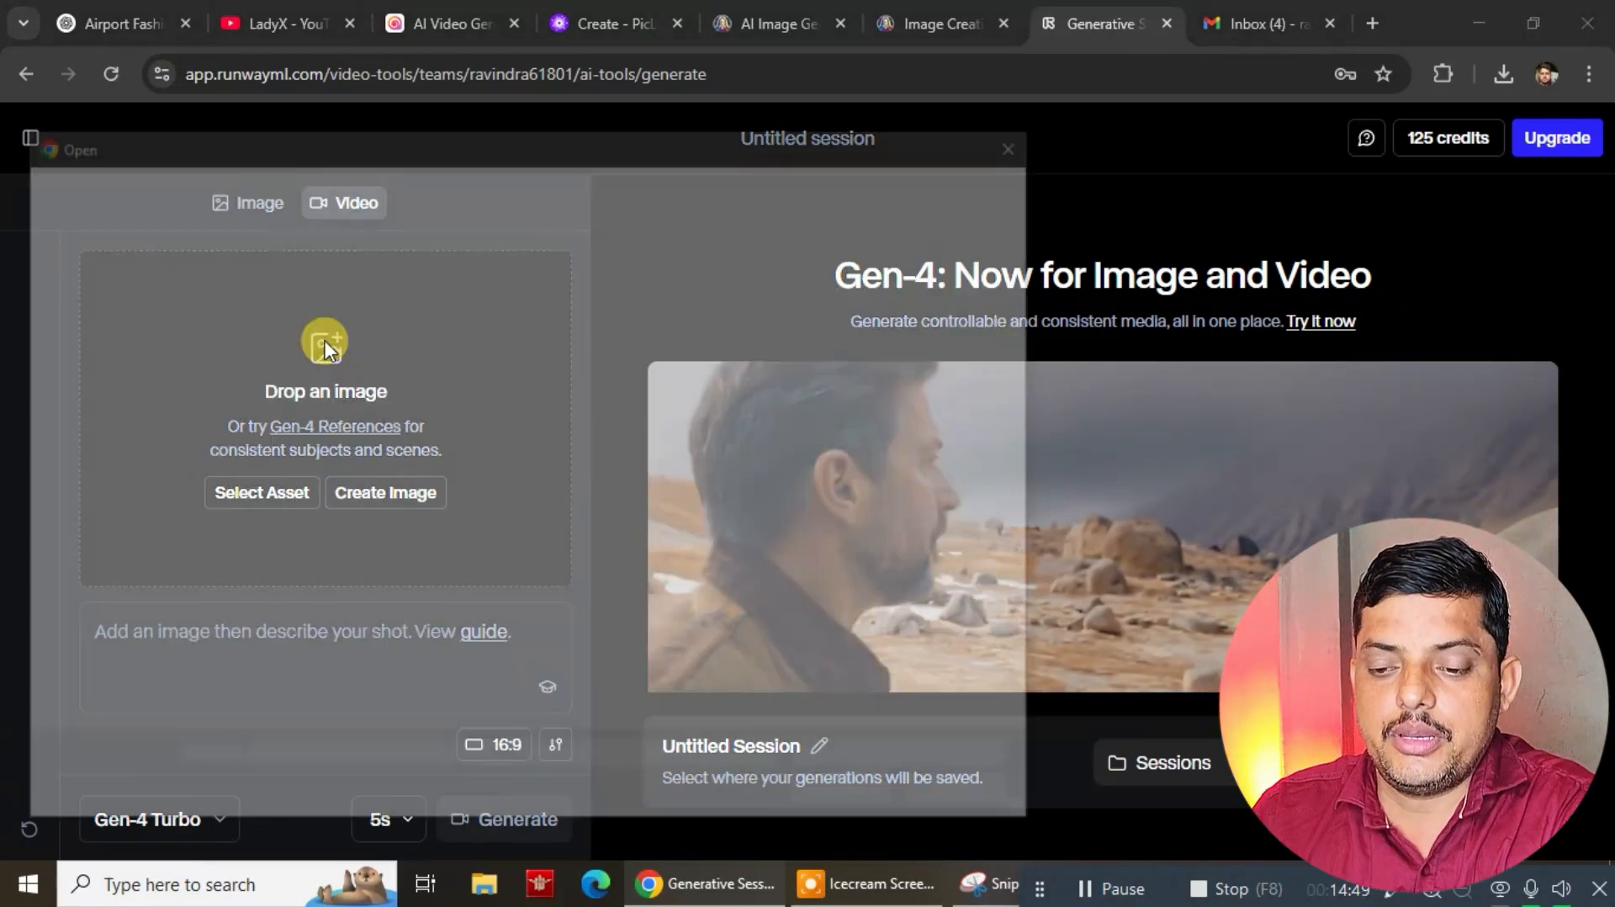
{"action": "left_click", "coordinate": [301, 360]}
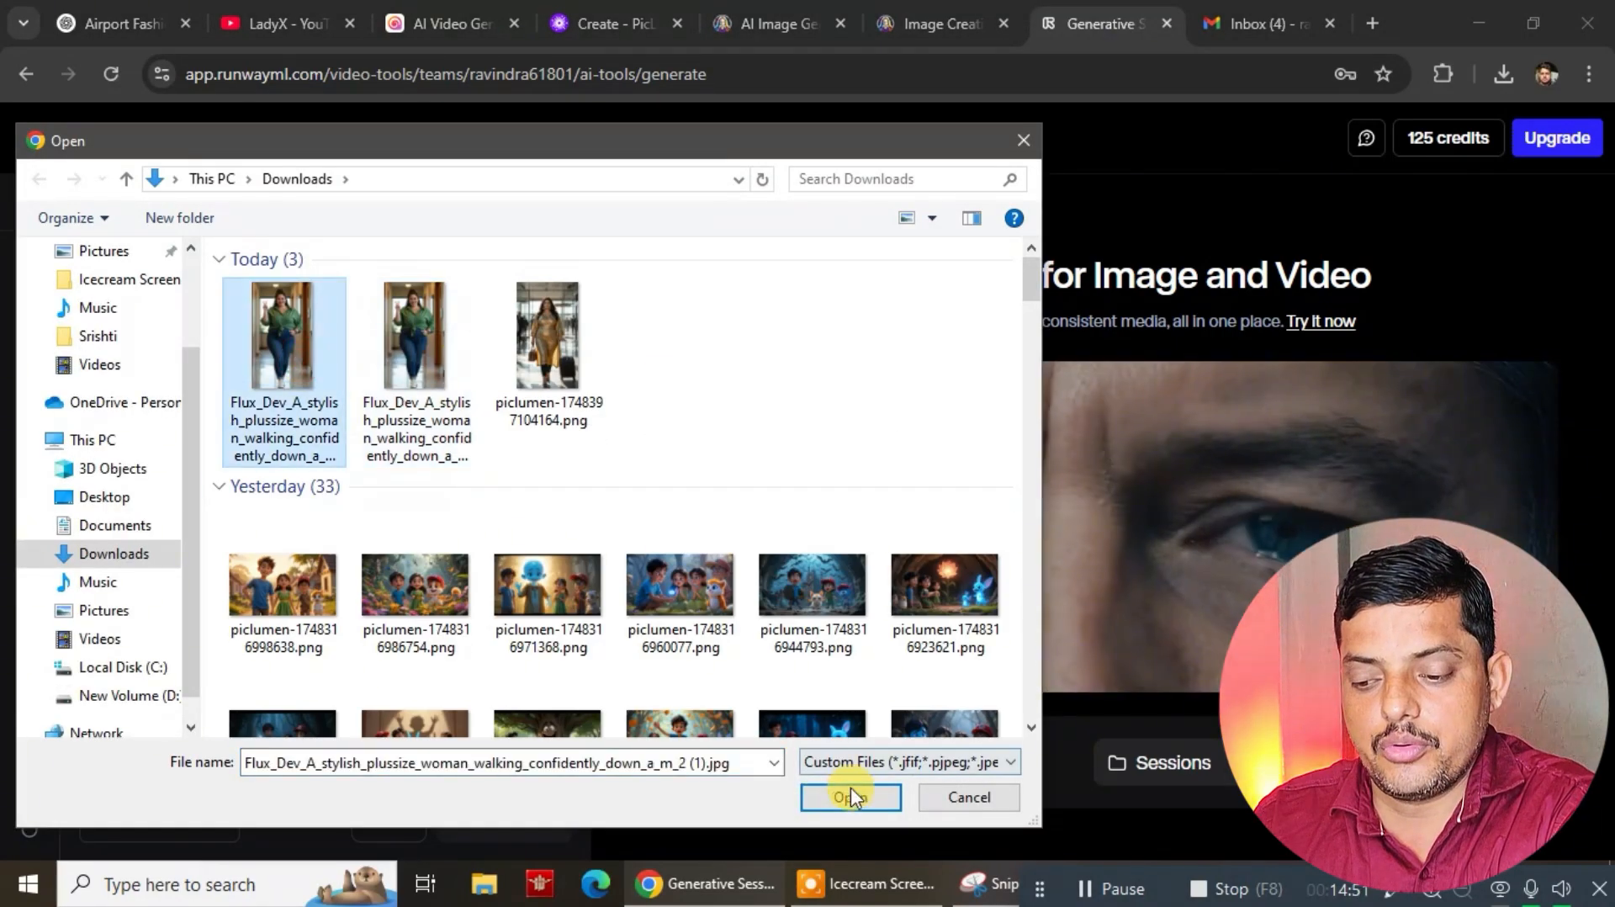
{"action": "left_click", "coordinate": [850, 796]}
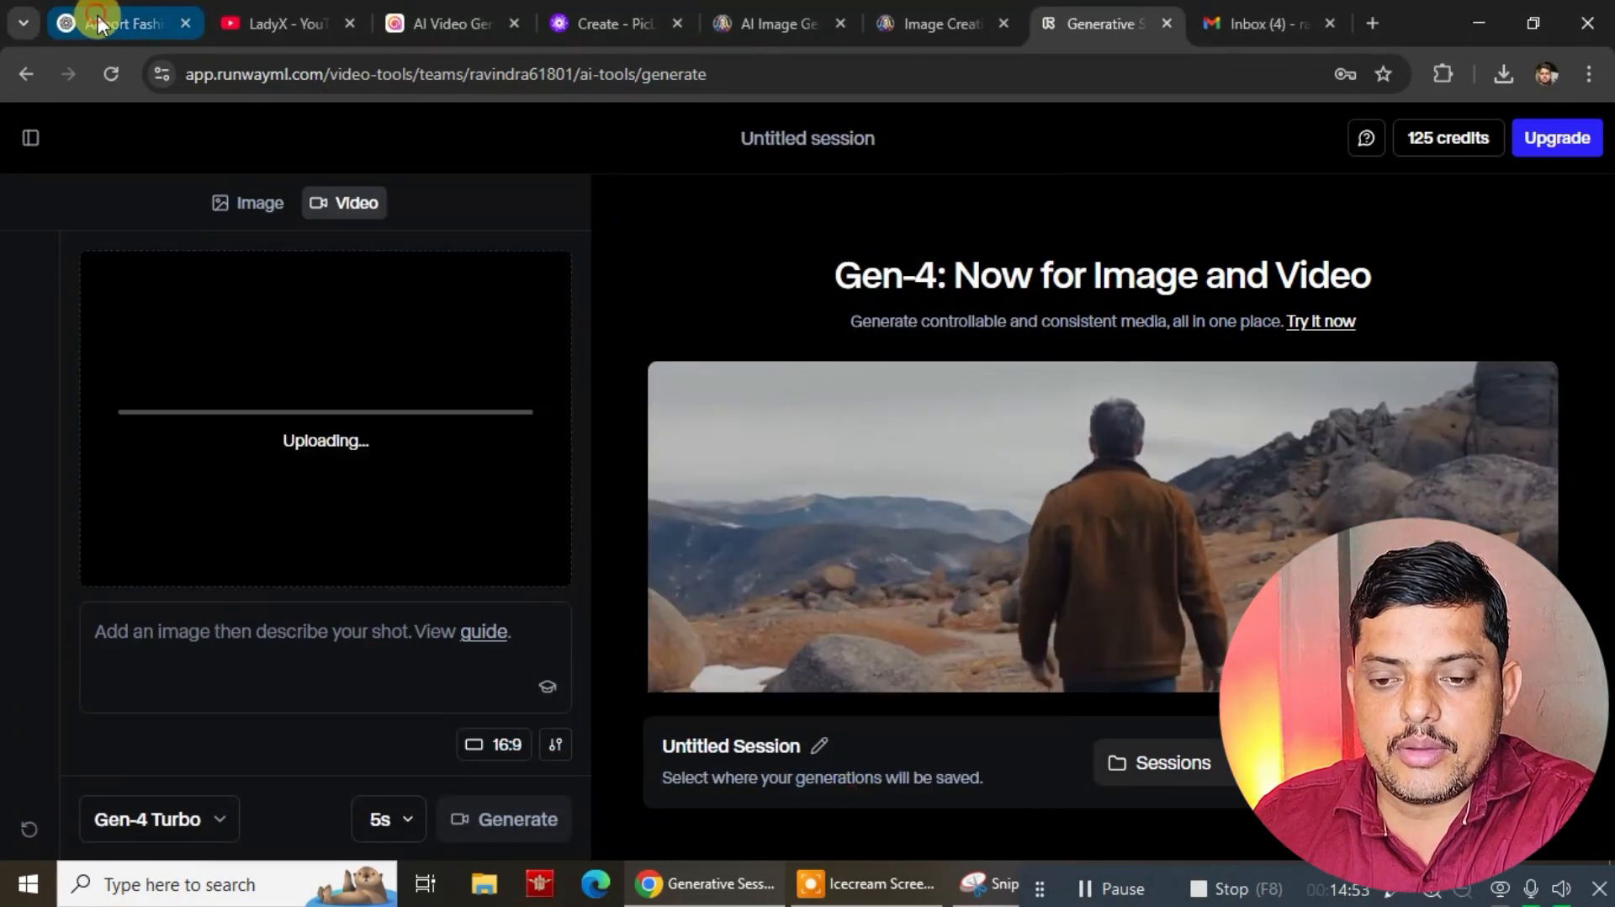
Step: Copy the English video prompt from ChatGPT and paste it as the shot description in Runway
{"action": "left_click", "coordinate": [66, 20]}
{"action": "right_click", "coordinate": [566, 324]}
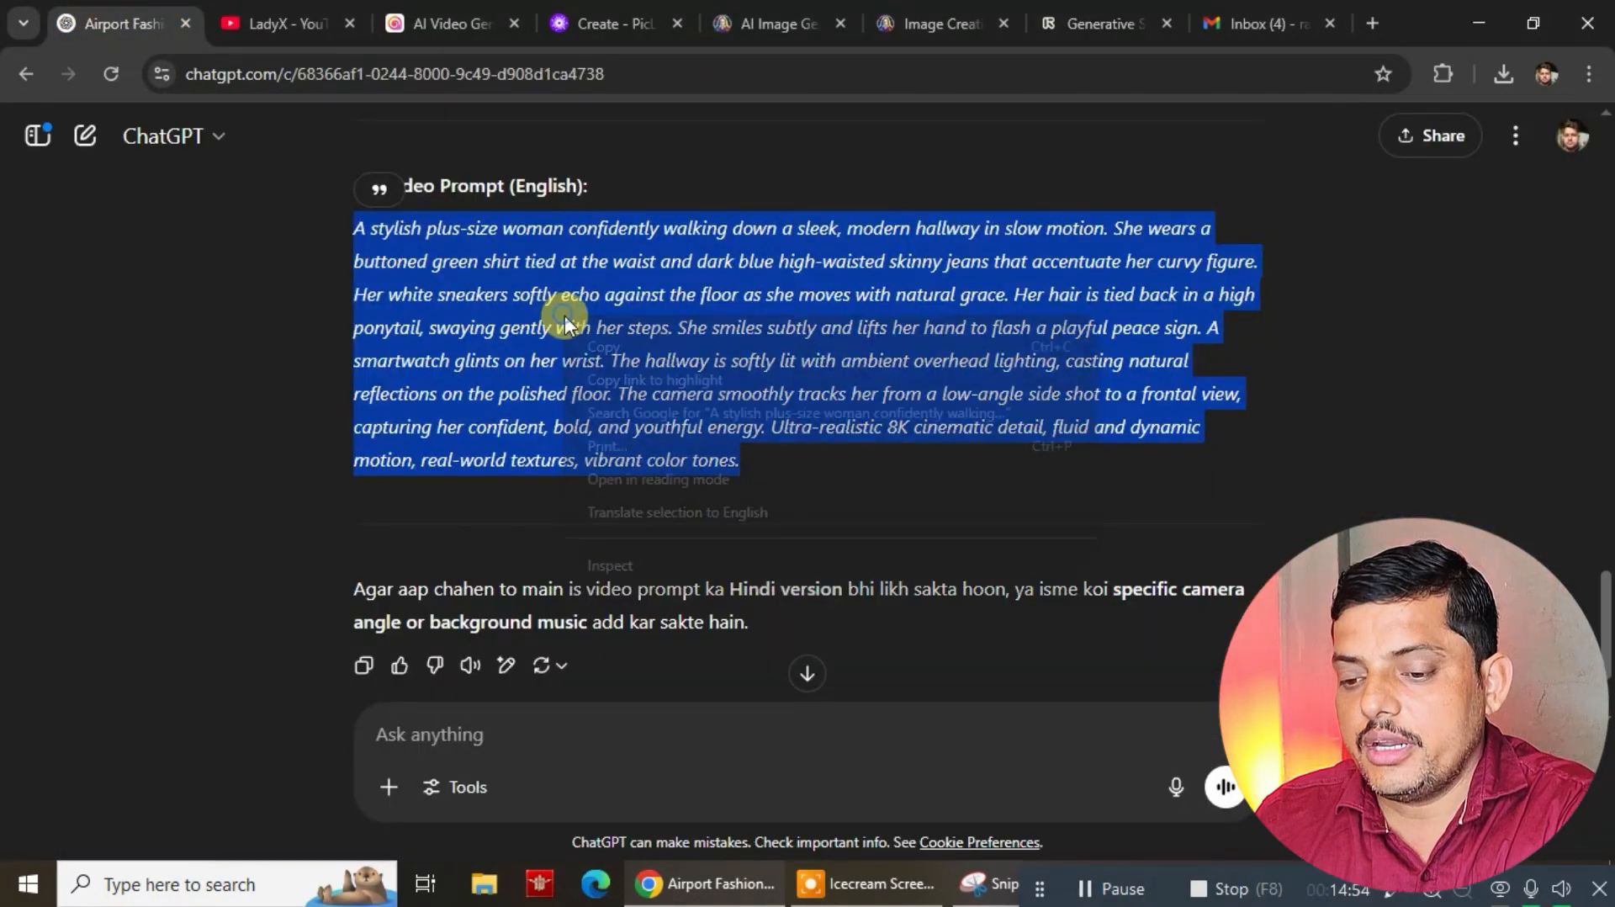
{"action": "left_click", "coordinate": [603, 346]}
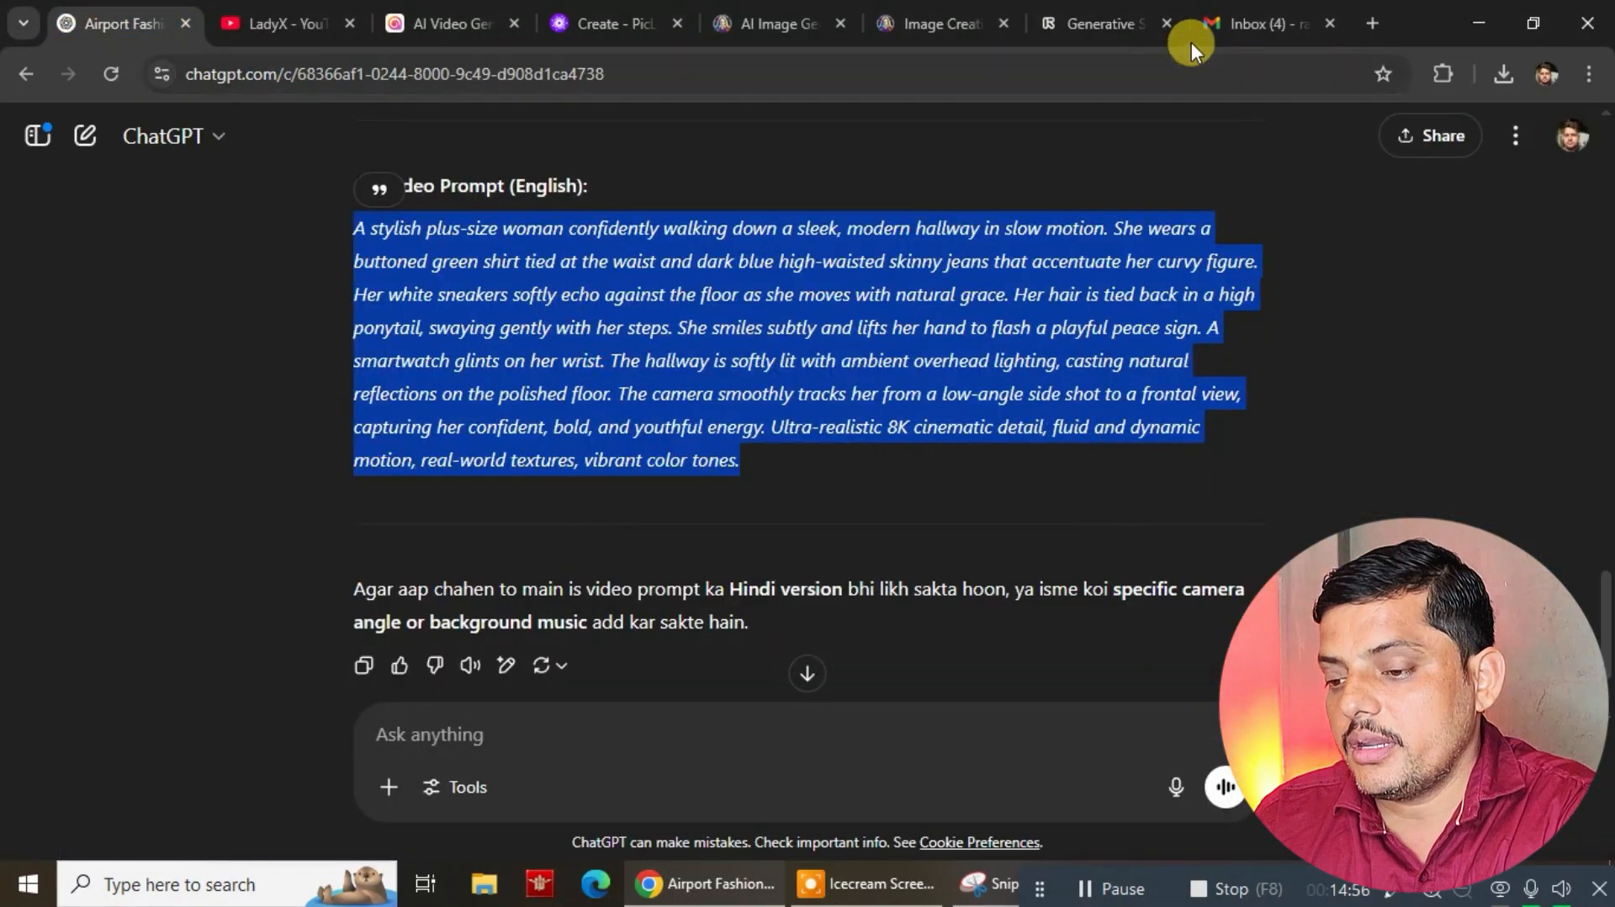
{"action": "left_click", "coordinate": [1102, 24]}
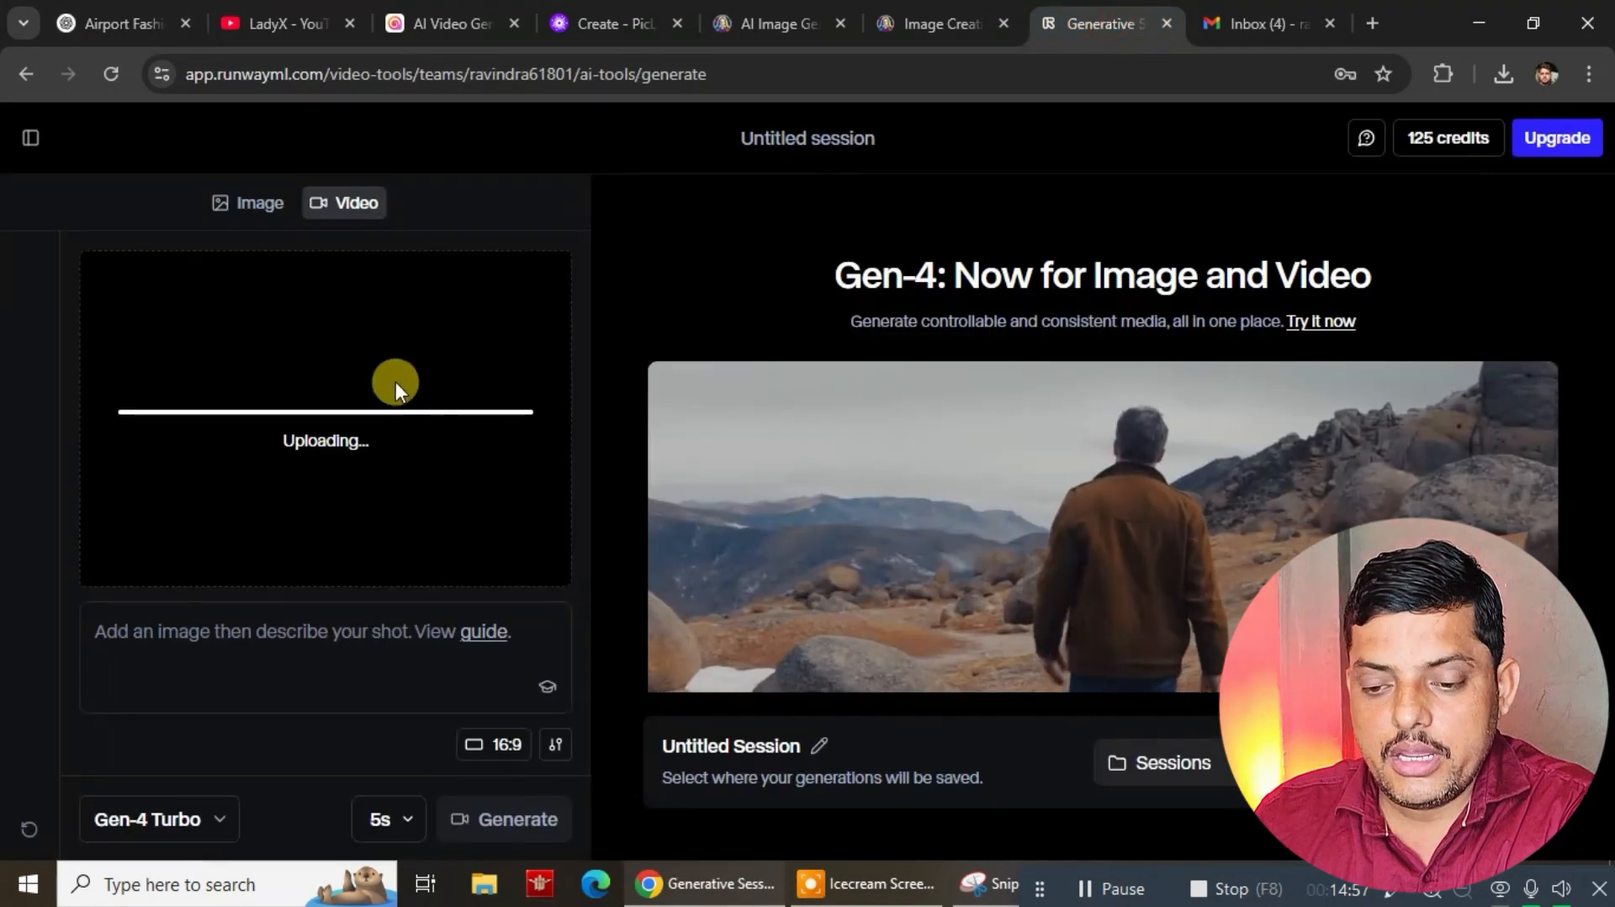
{"action": "left_click", "coordinate": [195, 624]}
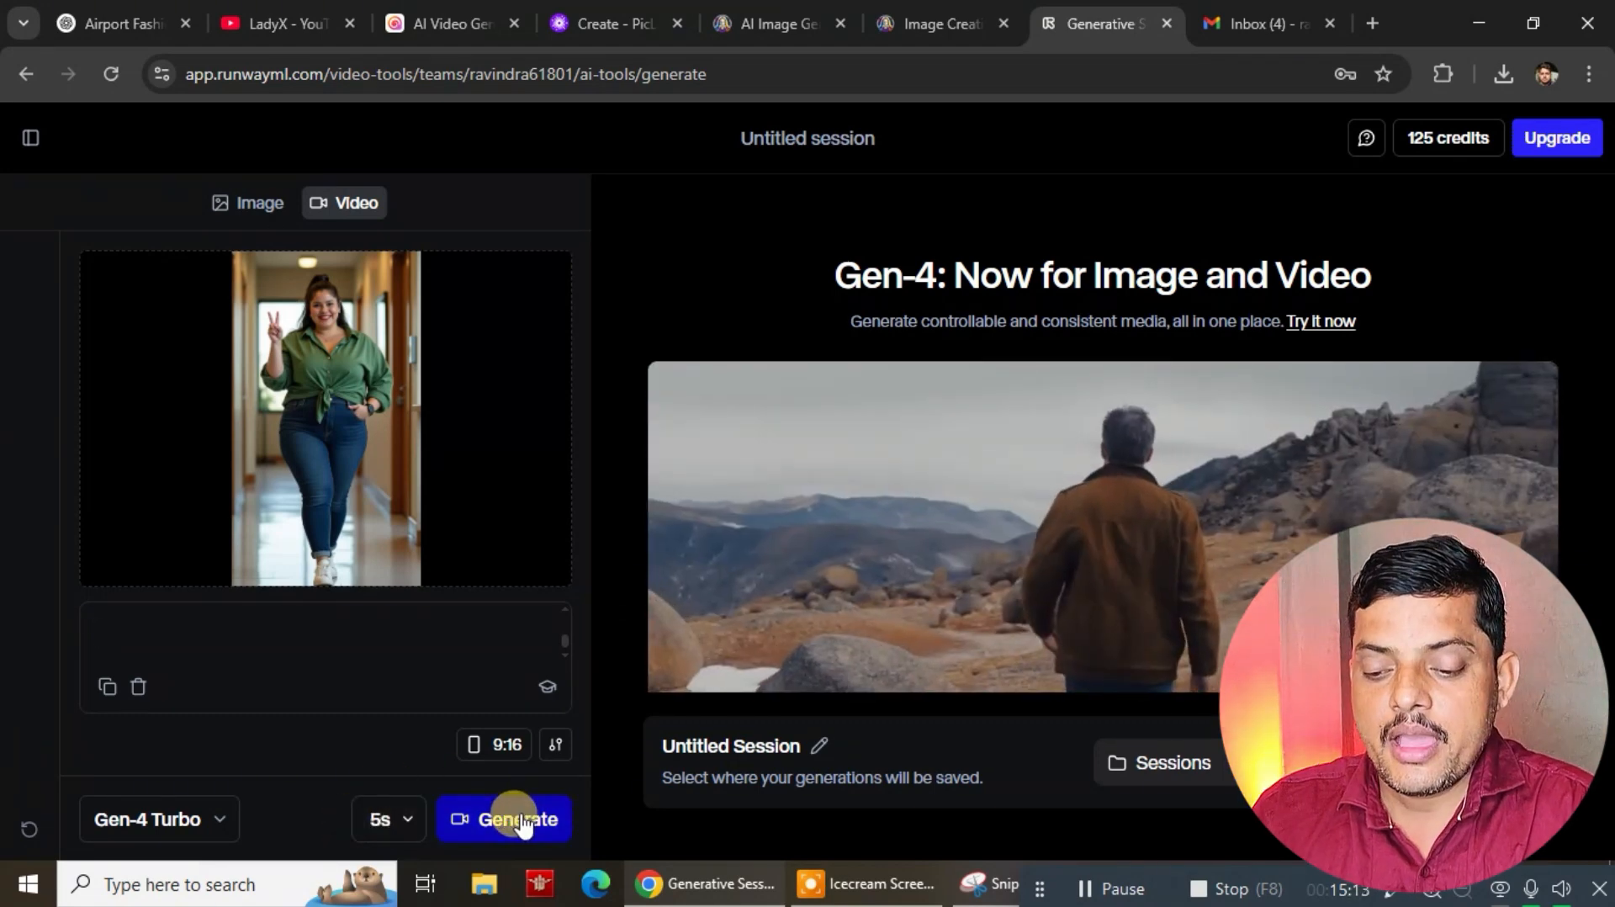
Step: Generate the 5-second 9:16 video with Gen-4 Turbo and play the result in full screen
{"action": "left_click", "coordinate": [519, 820]}
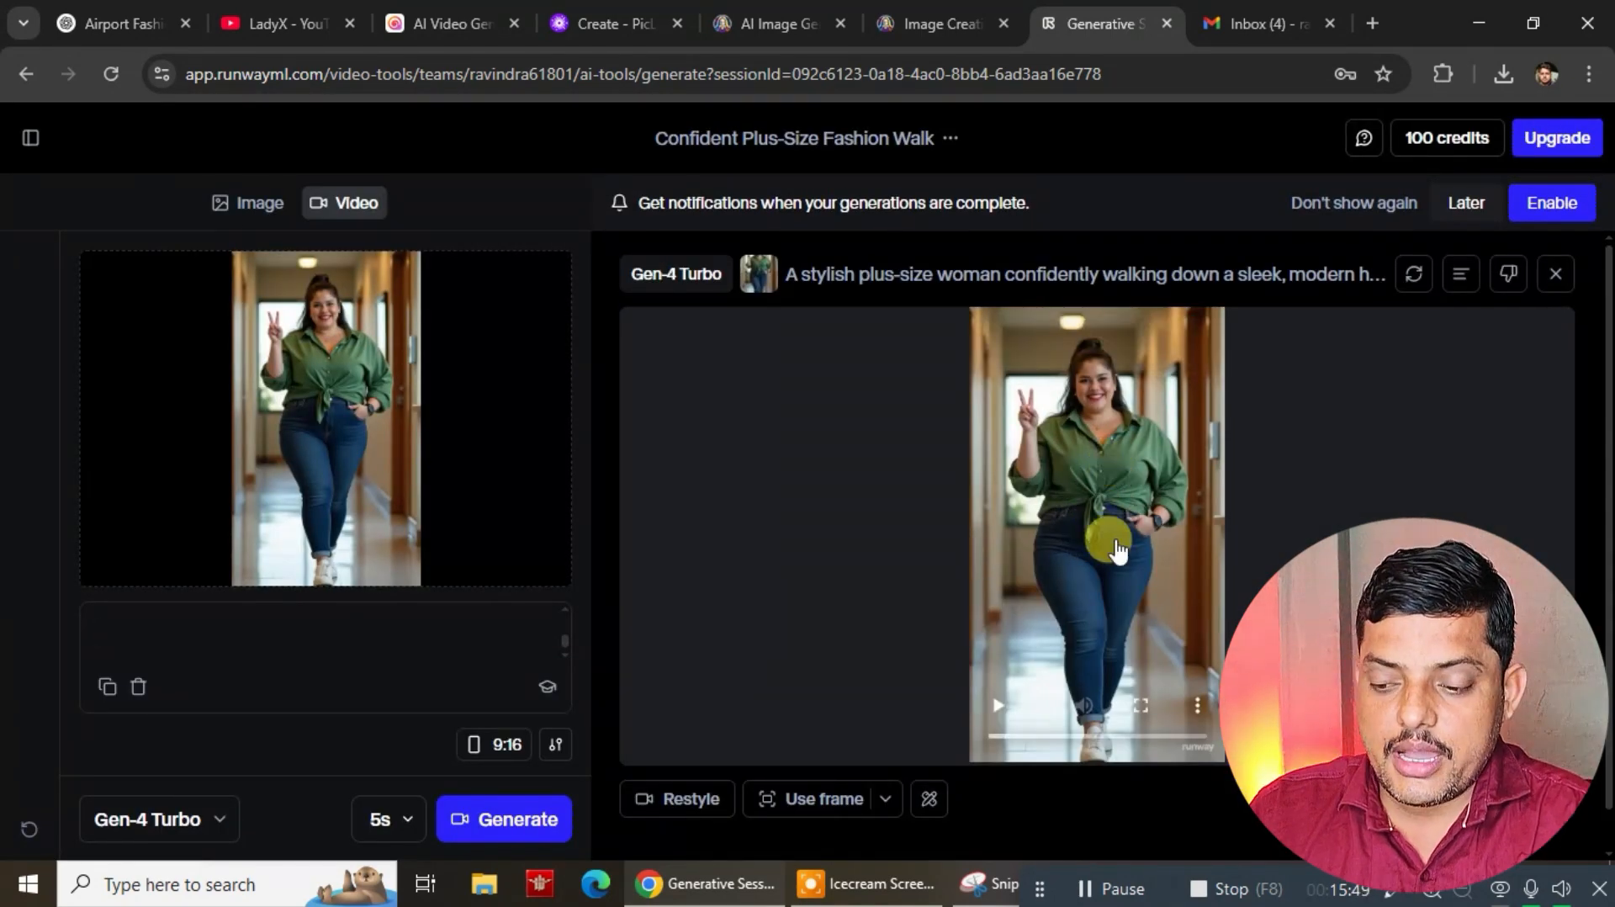
{"action": "left_click", "coordinate": [1153, 710]}
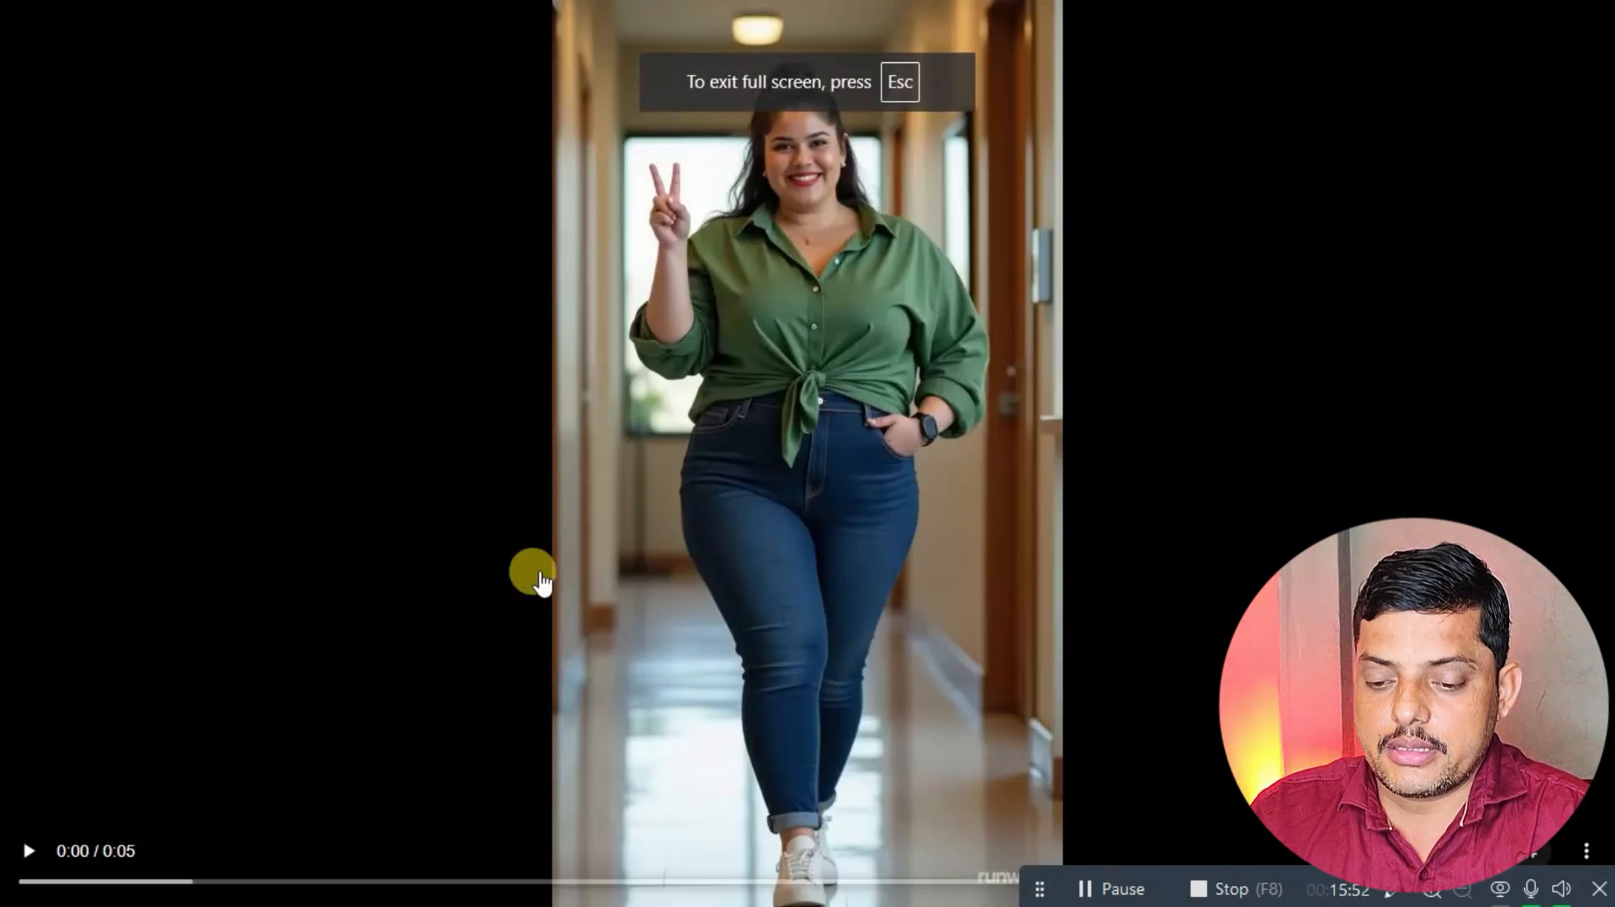
{"action": "left_click", "coordinate": [23, 854]}
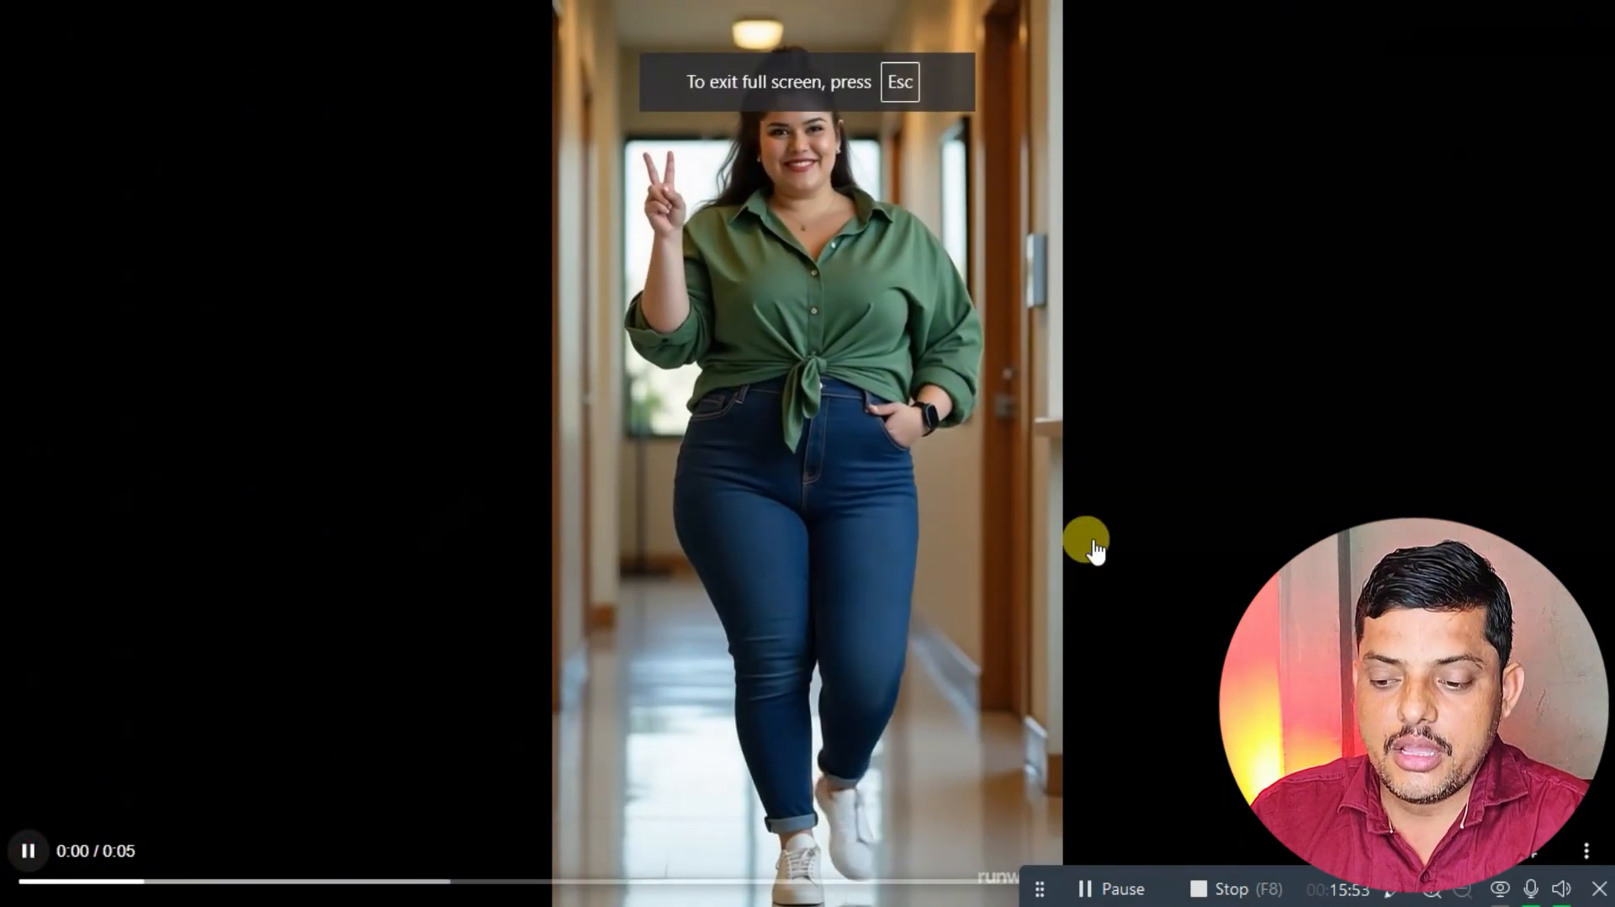